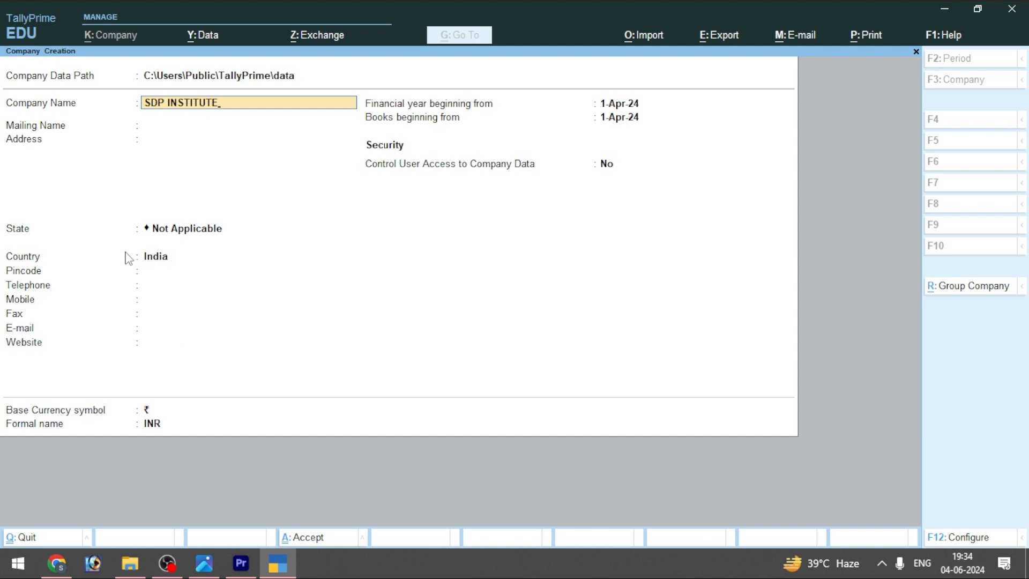
Step: Create the company SDP INSTITUTE and accept its default company features
key(alt)
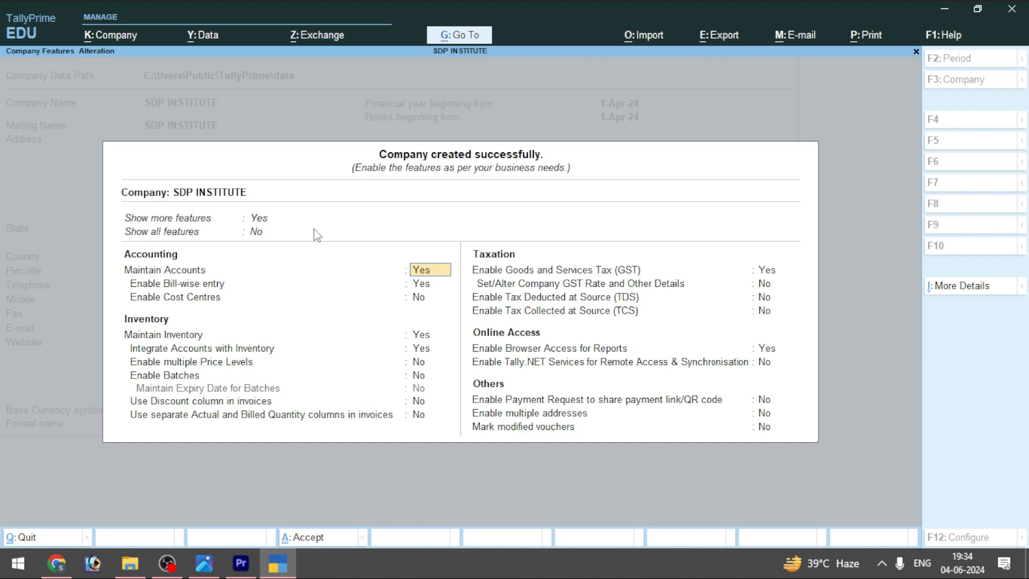
key(ctrl)
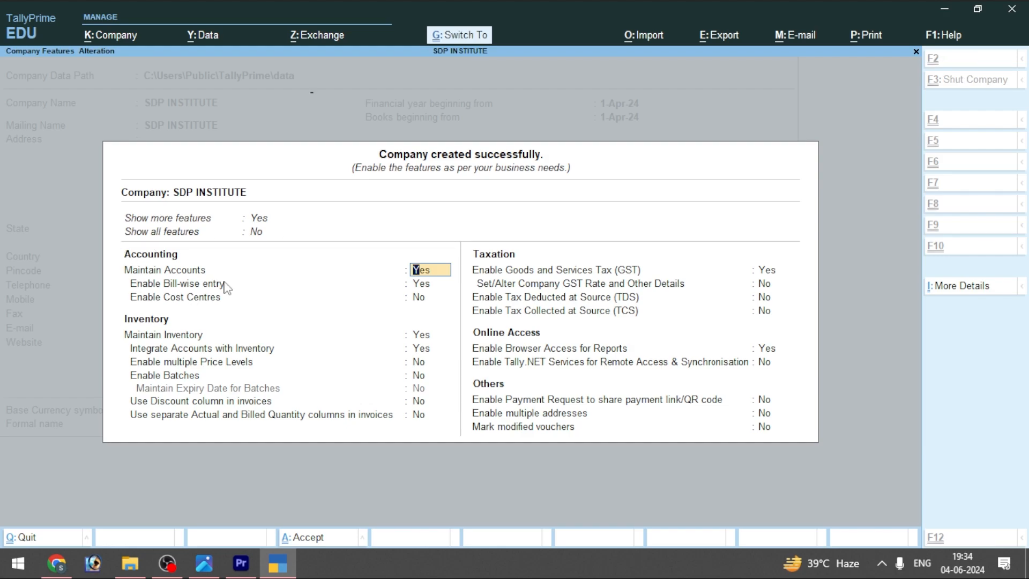
key(ctrl+a)
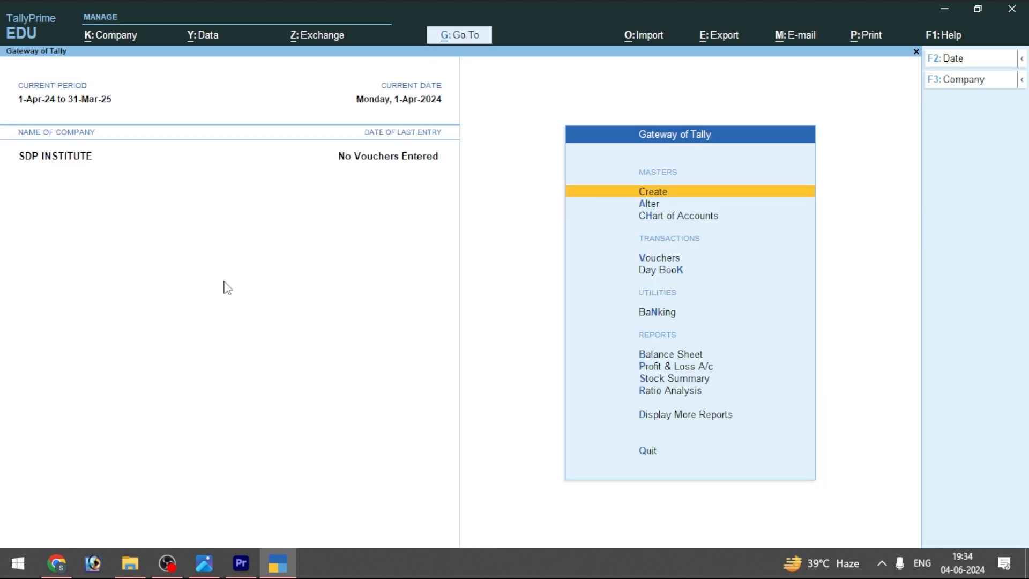
Step: View the Day Book and the Cash/Bank Book reports, returning to the Gateway of Tally
click(672, 272)
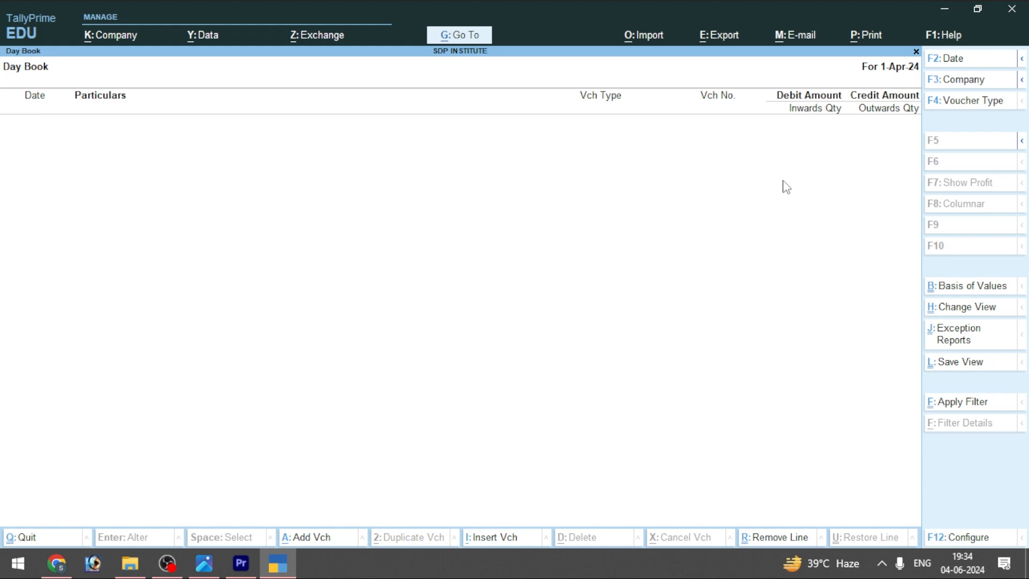
click(453, 35)
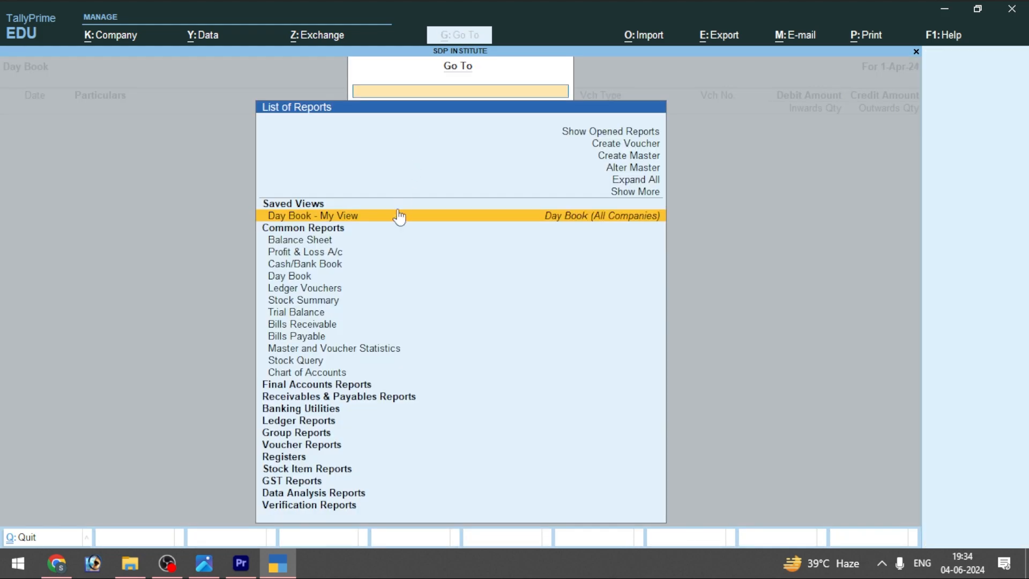
click(300, 268)
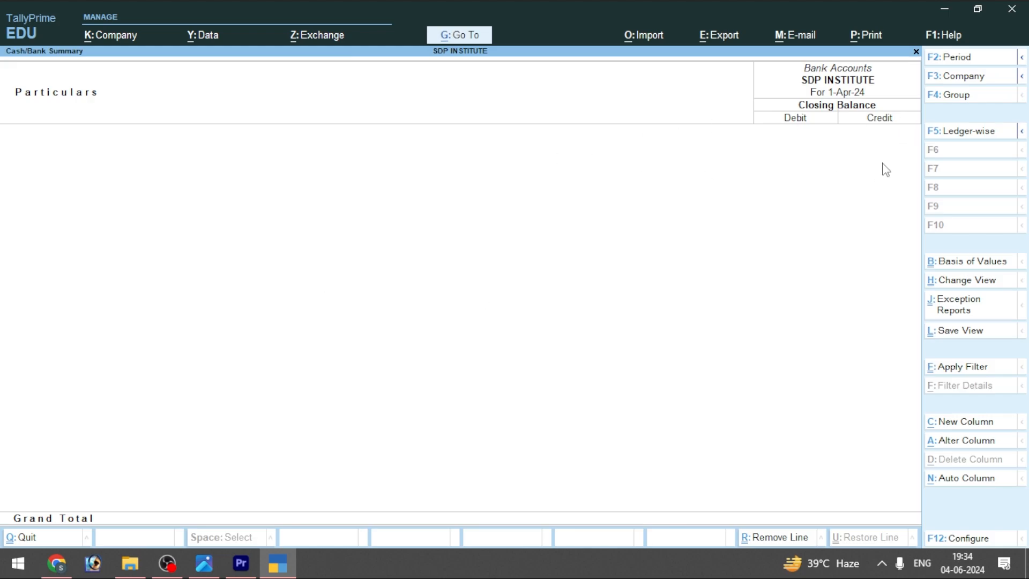
key(Escape)
key(Escape)
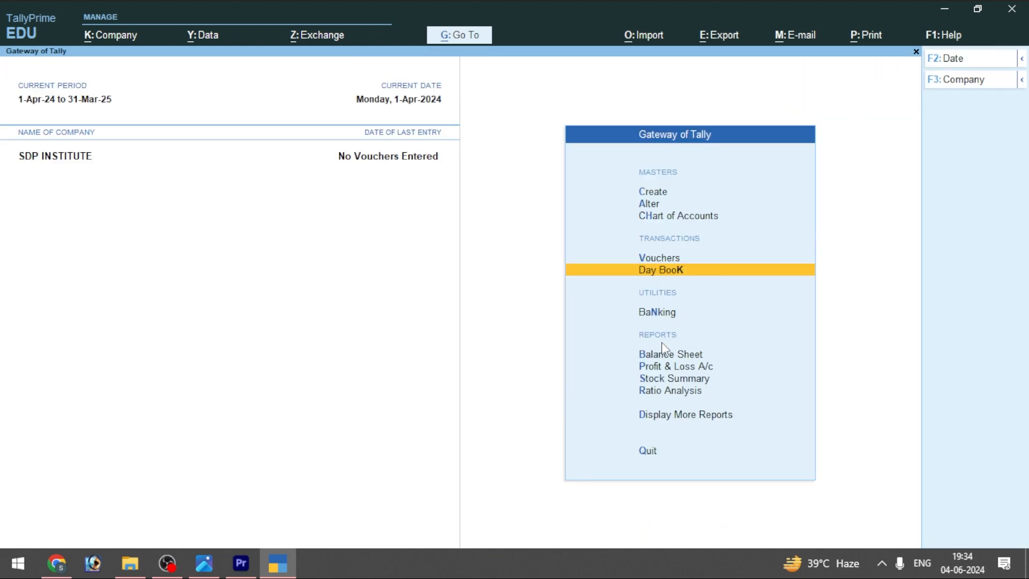
Step: Switch to the transactions PDF in Chrome, enlarge it to 200%, and examine the May 1 "Balance From Last Month" entry
click(203, 562)
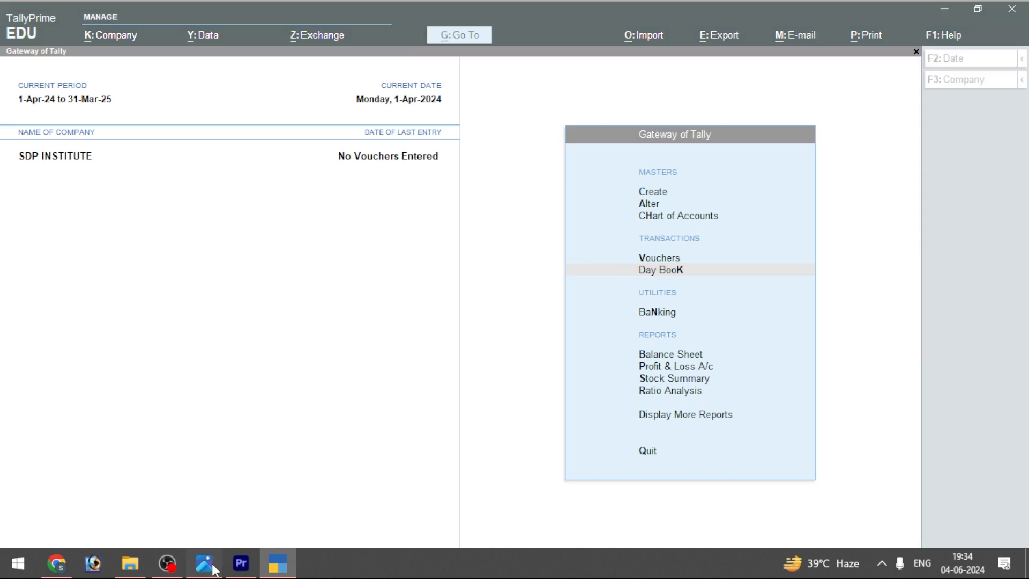
click(56, 563)
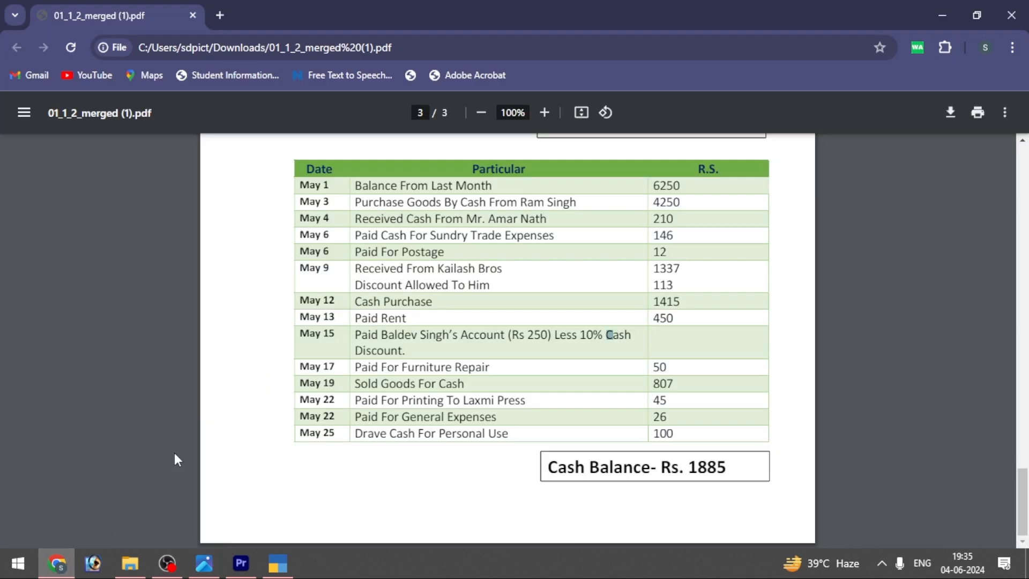
drag(354, 185, 510, 197)
click(545, 112)
click(544, 113)
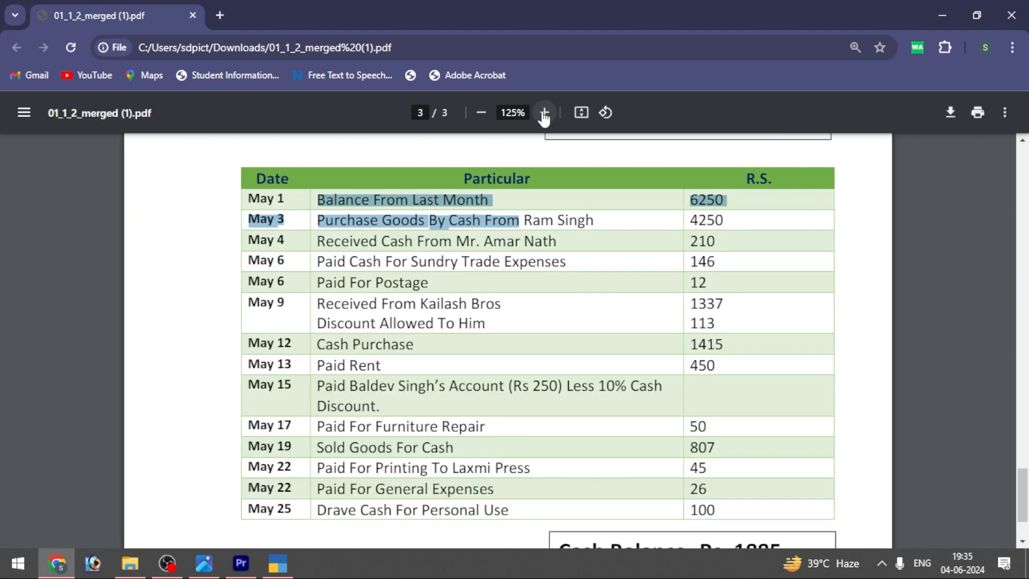
click(544, 112)
click(545, 112)
click(544, 113)
click(318, 246)
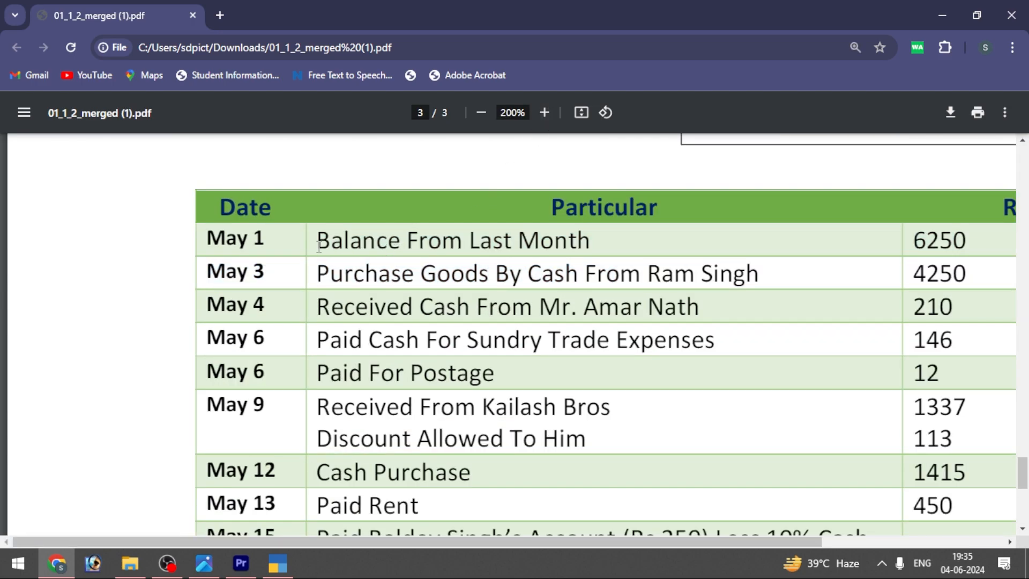
drag(319, 247, 963, 239)
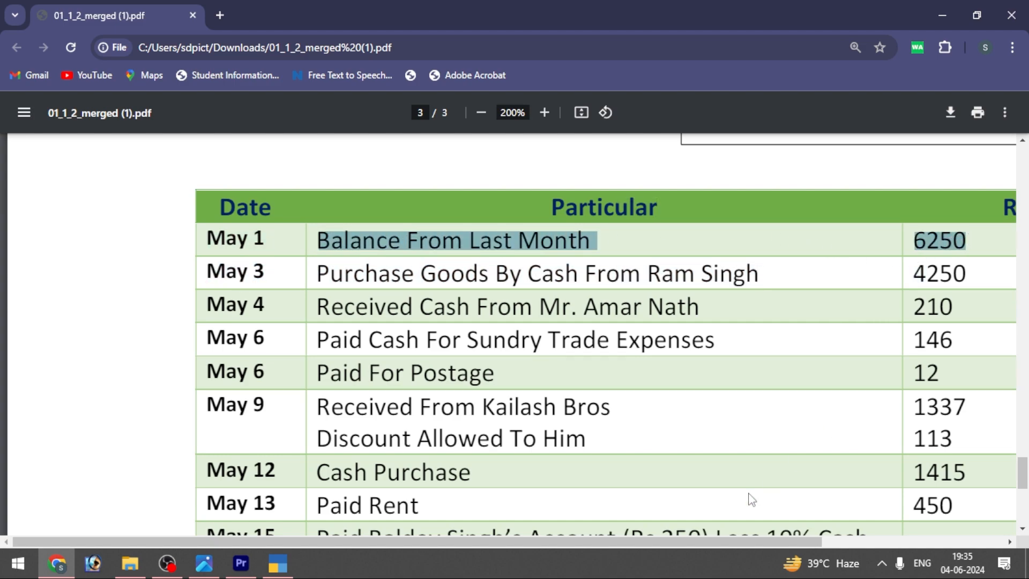
drag(674, 545, 742, 538)
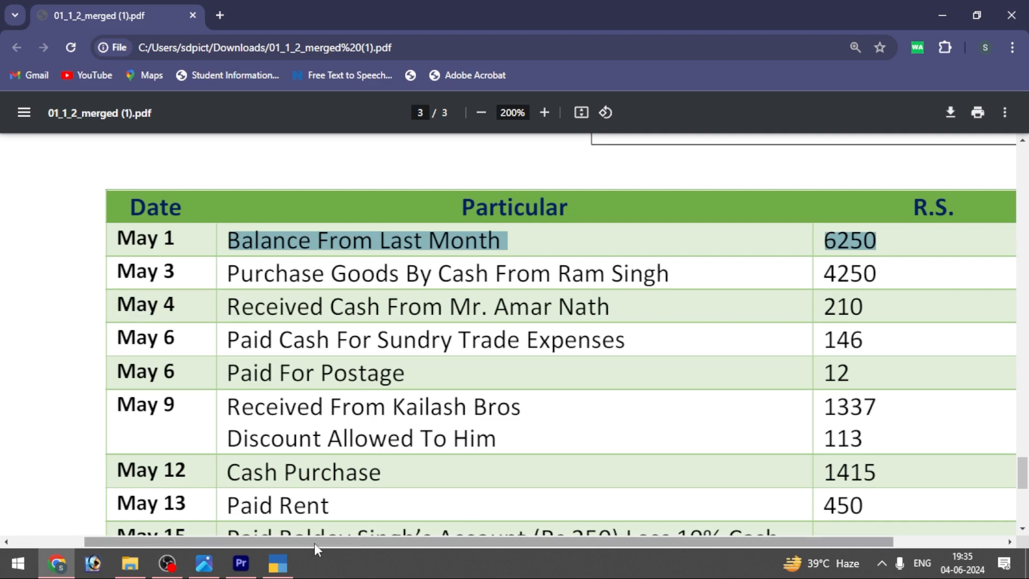
Step: Switch back to TallyPrime and open the Cash ledger for alteration
mouse_move(289, 567)
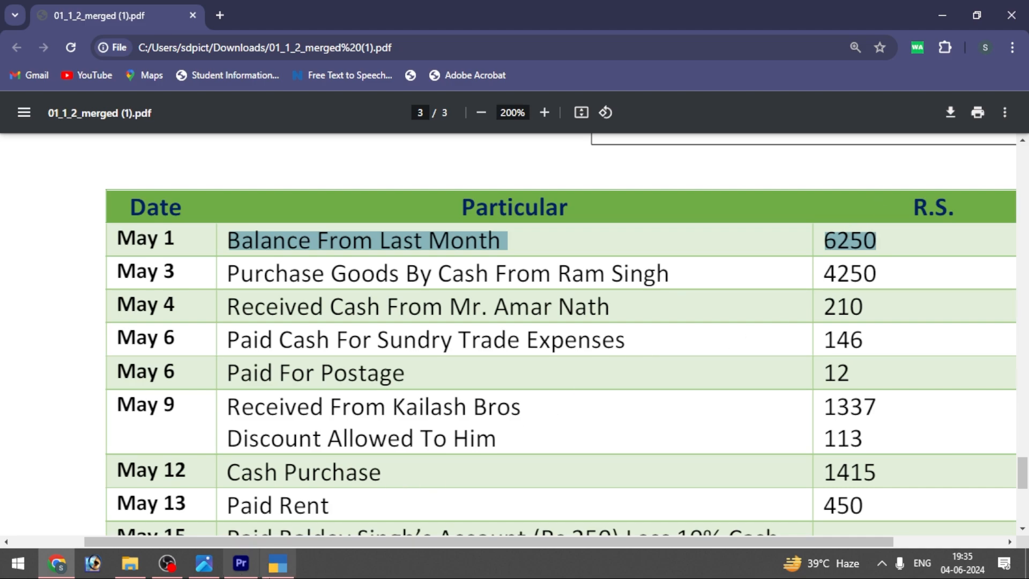
click(268, 498)
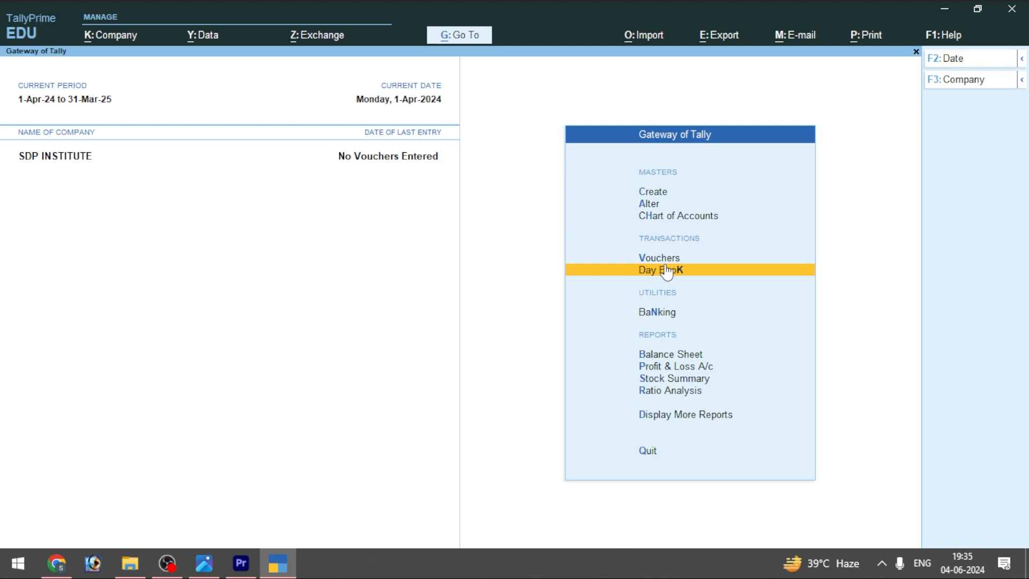
click(648, 204)
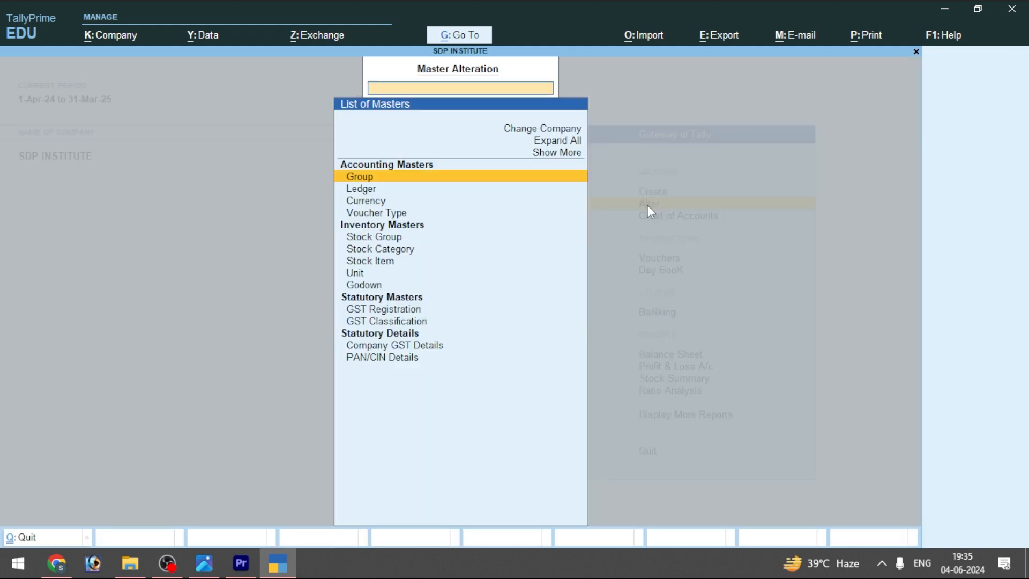
key(Down)
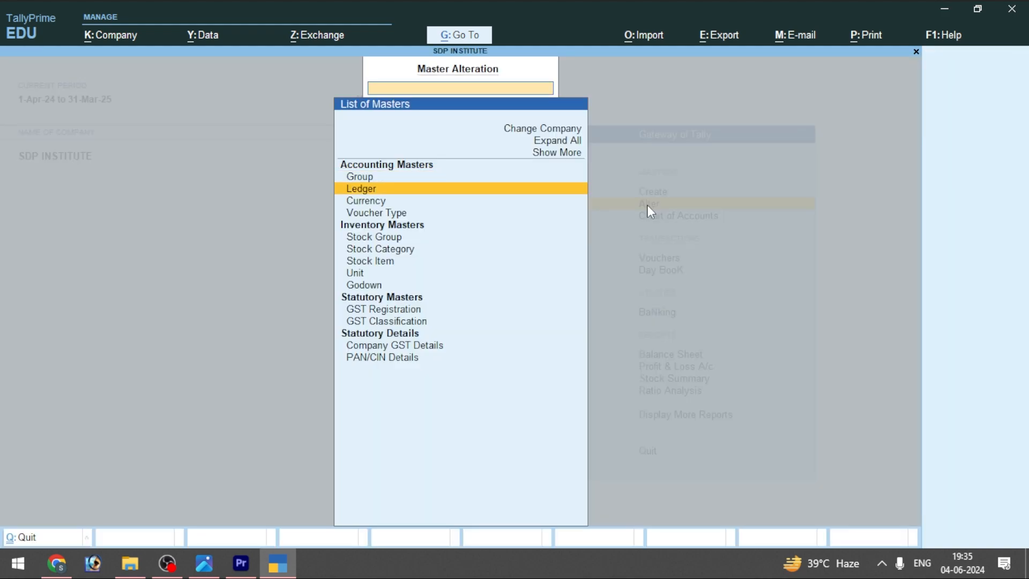
key(Return)
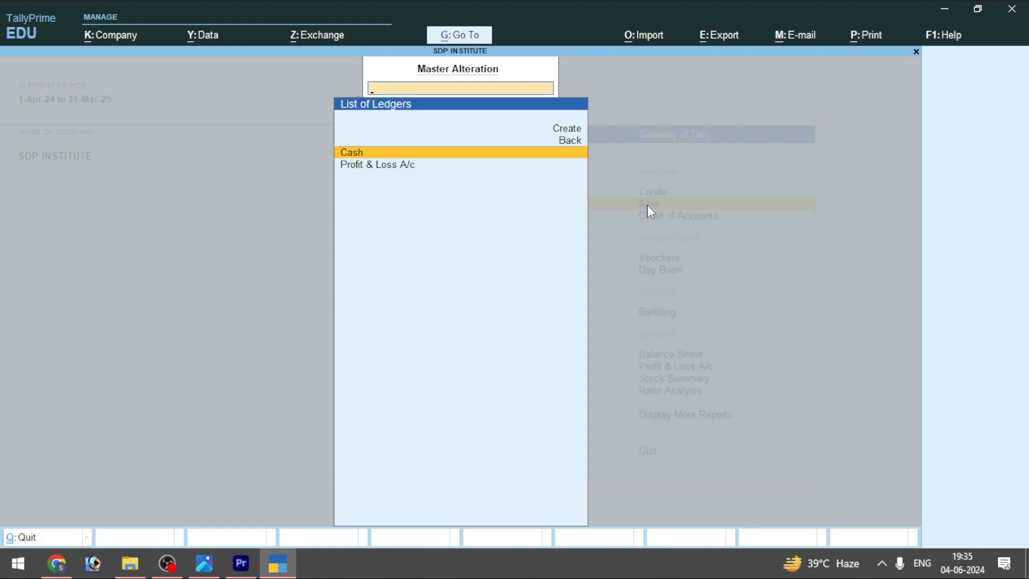
key(Return)
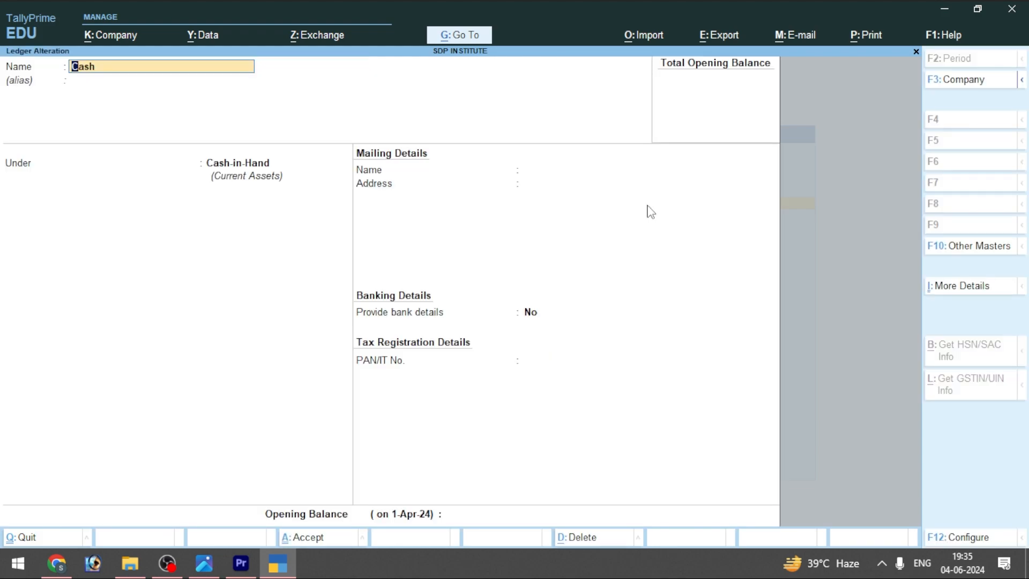
Step: Set the Cash ledger's opening balance to 6250 Dr, save it, and return to the Gateway of Tally
key(Return)
key(Return)
key(Return)
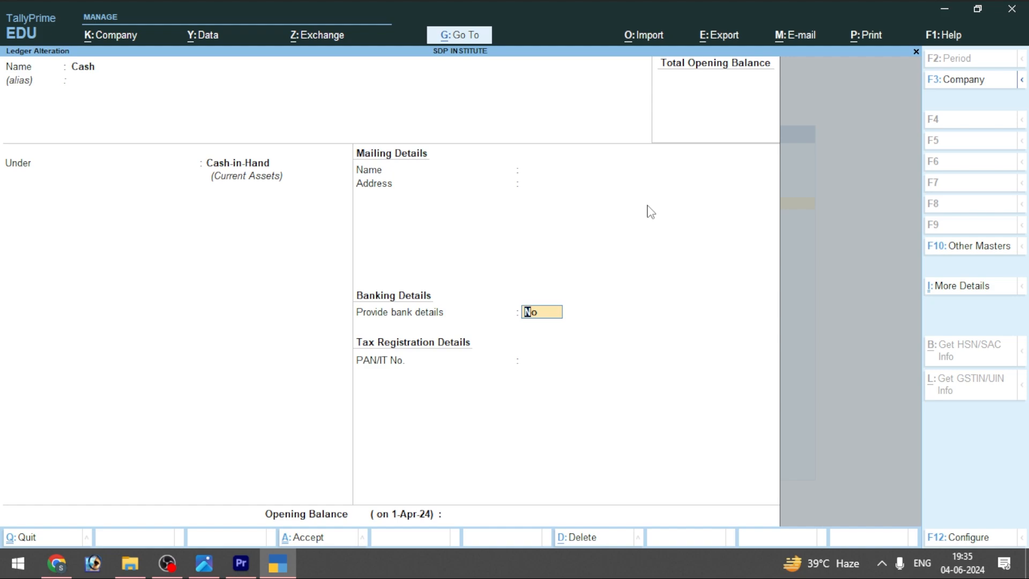
key(BackSpace)
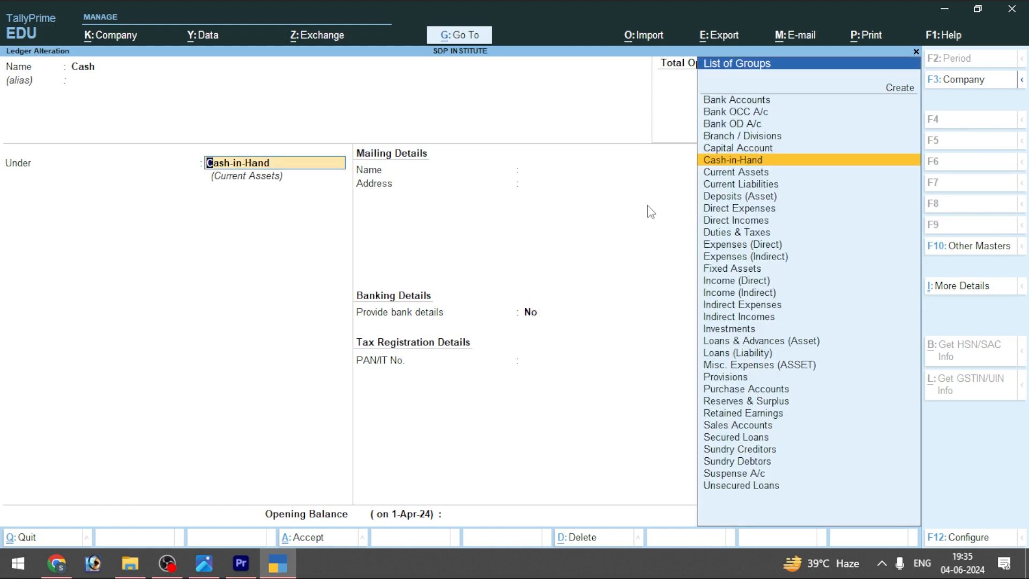
key(Return)
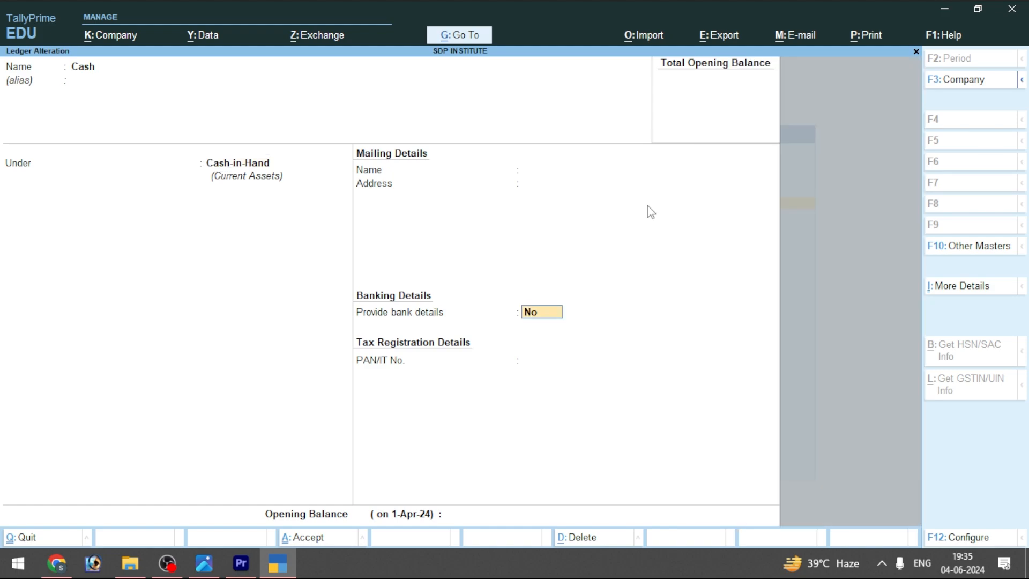
key(Return)
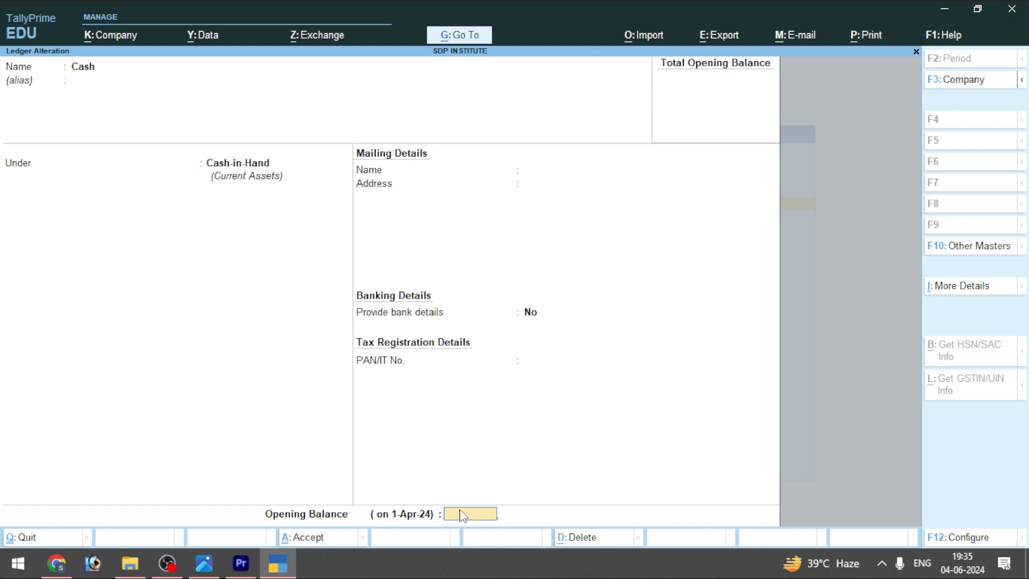
text(6250)
key(Return)
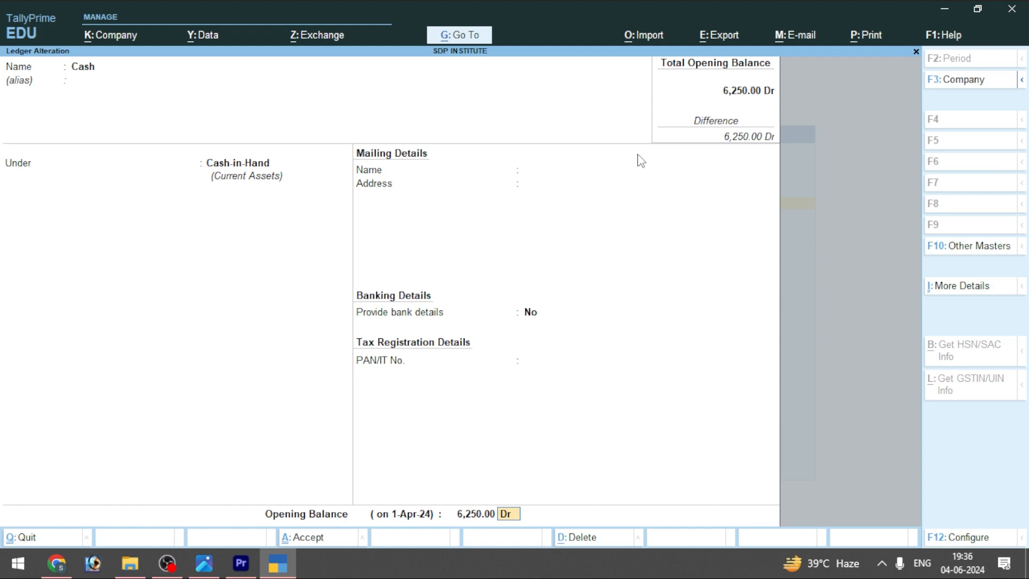
key(alt)
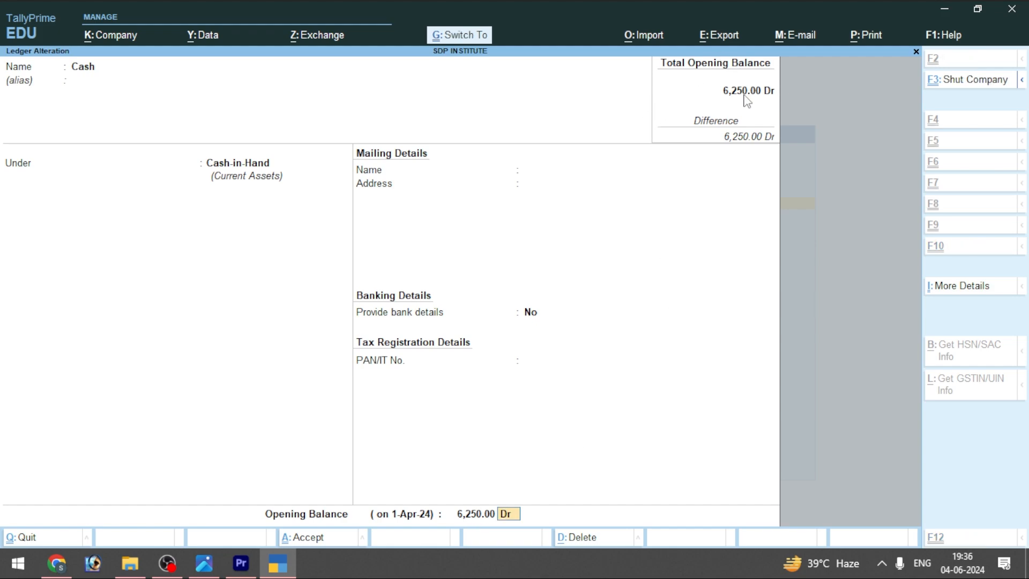
key(ctrl+a)
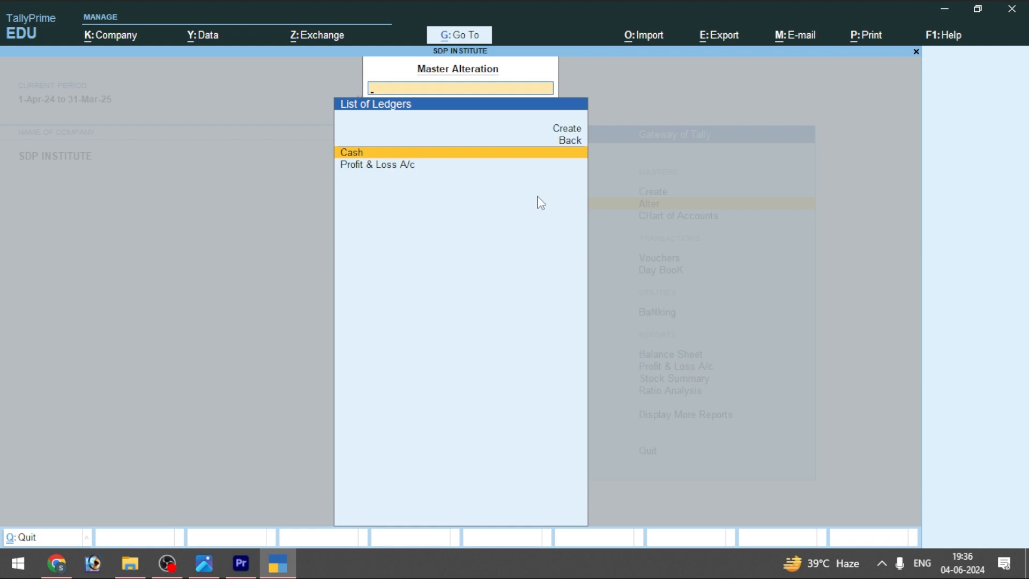
key(Escape)
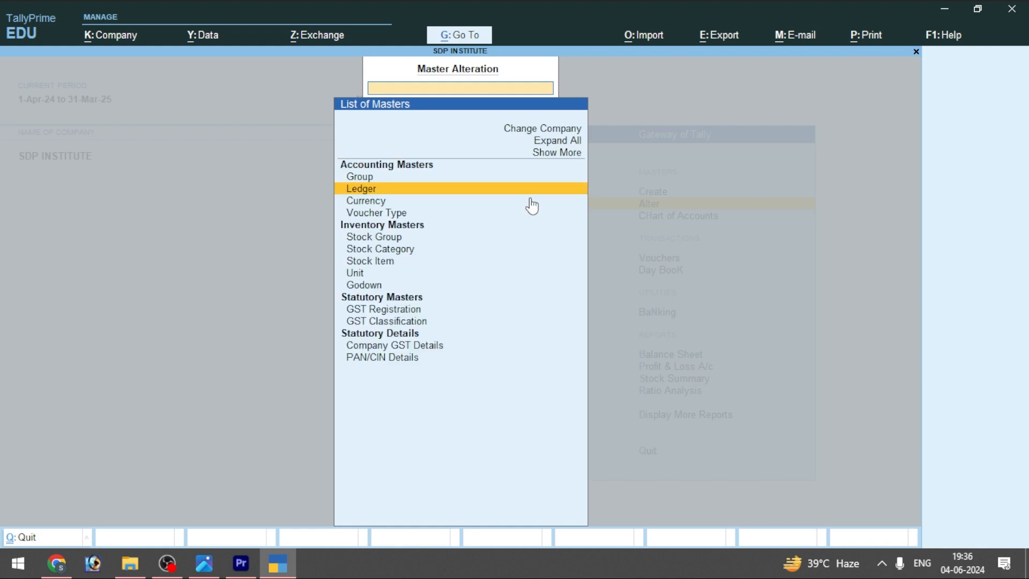
key(Escape)
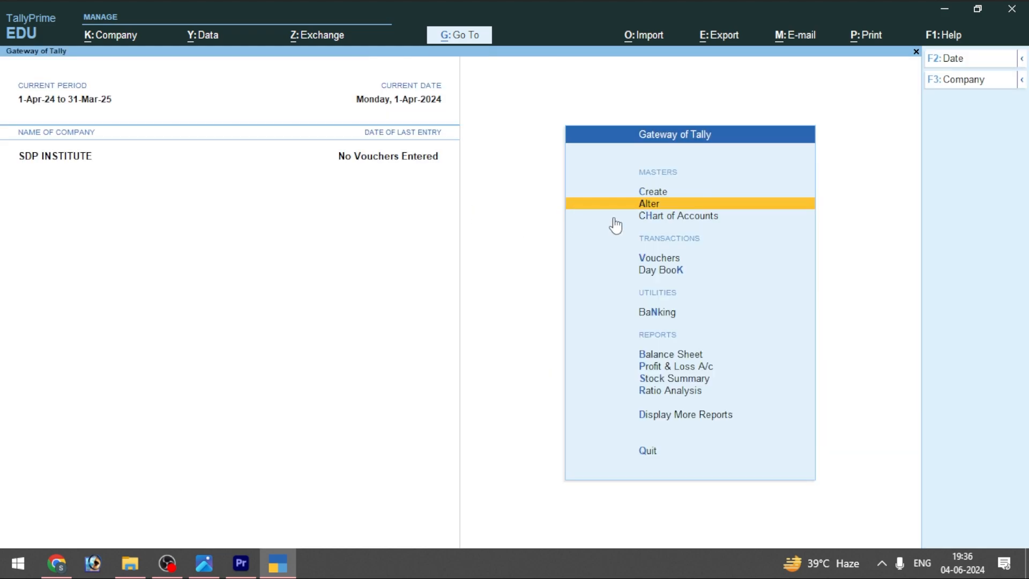
Step: Start a new payment voucher from the Gateway of Tally
key(Down)
key(Down)
key(Down)
key(Up)
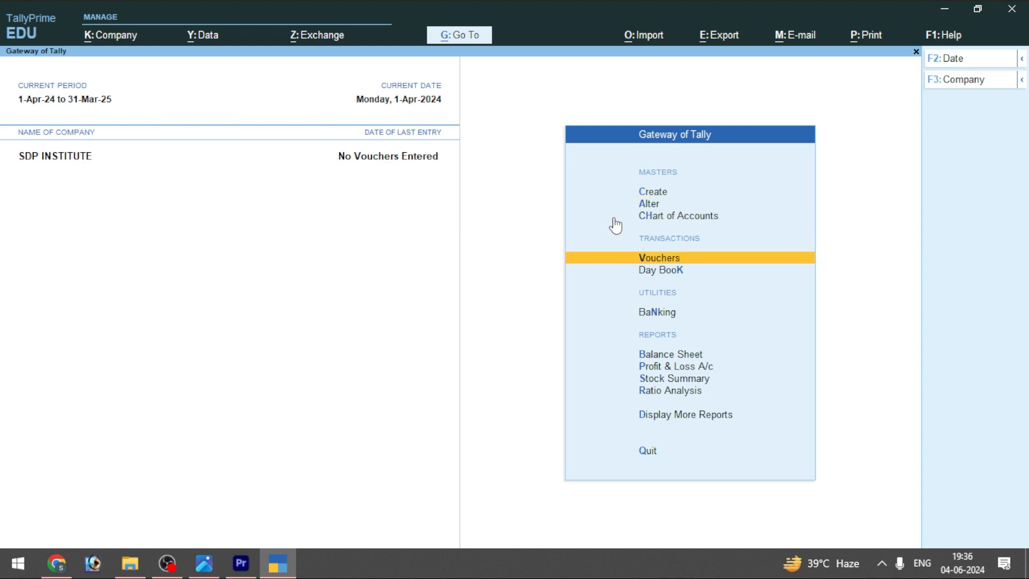
key(Return)
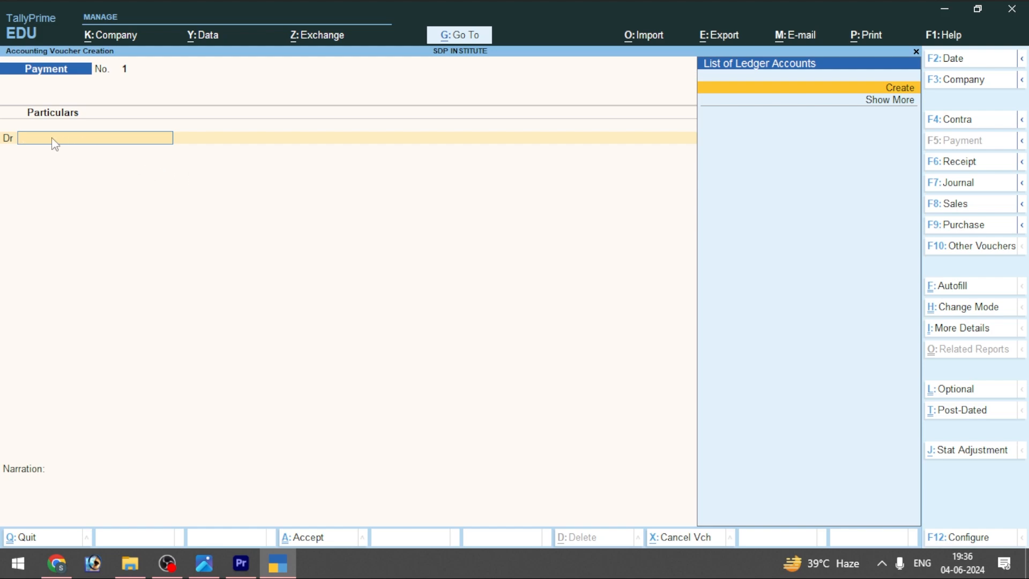
Step: Create a ledger named "Purchase Ac" from within the payment voucher and use it as the debit account
key(ctrl)
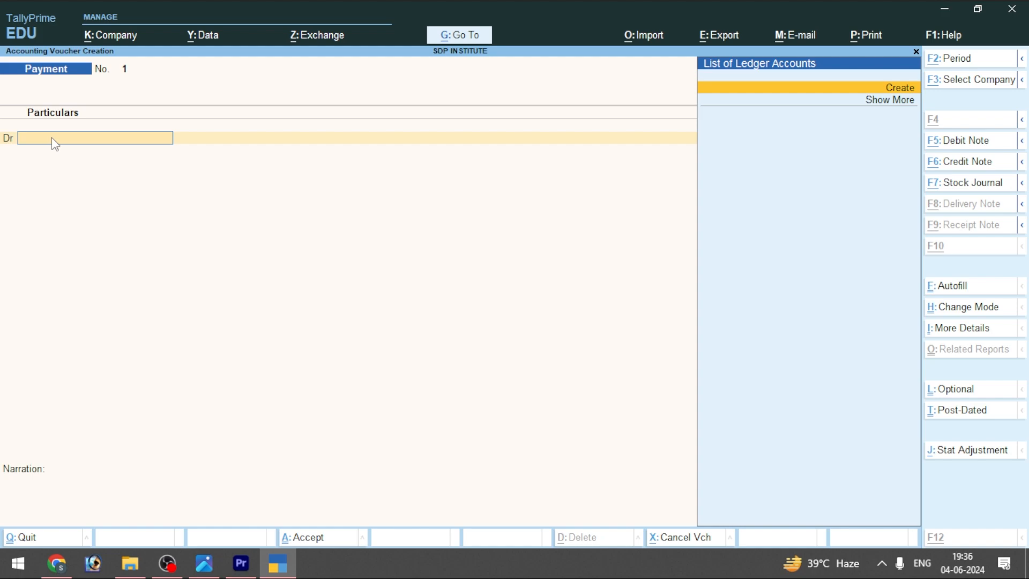
key(alt+c)
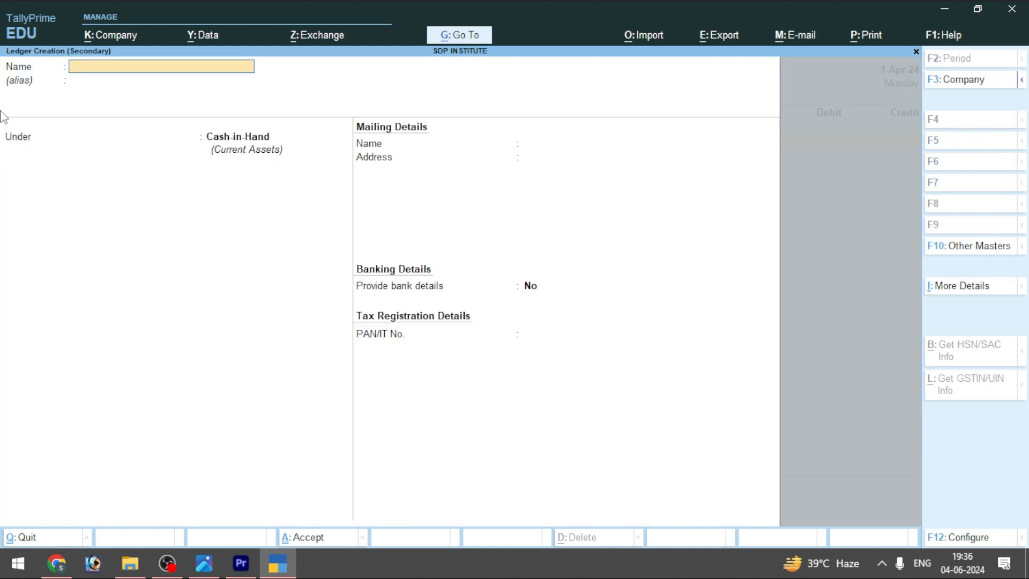
text(Purchase Ac)
key(ctrl+a)
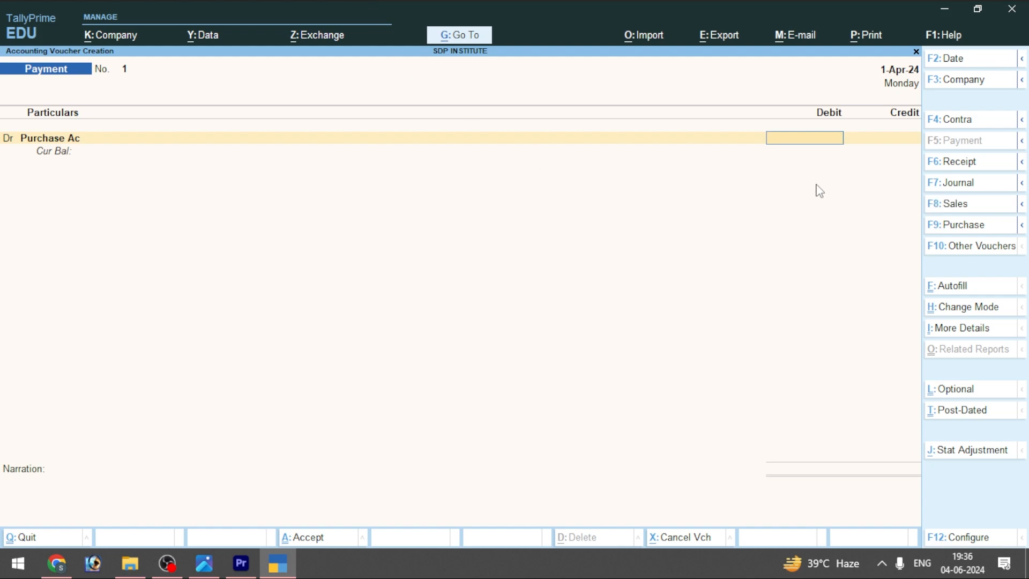
click(63, 142)
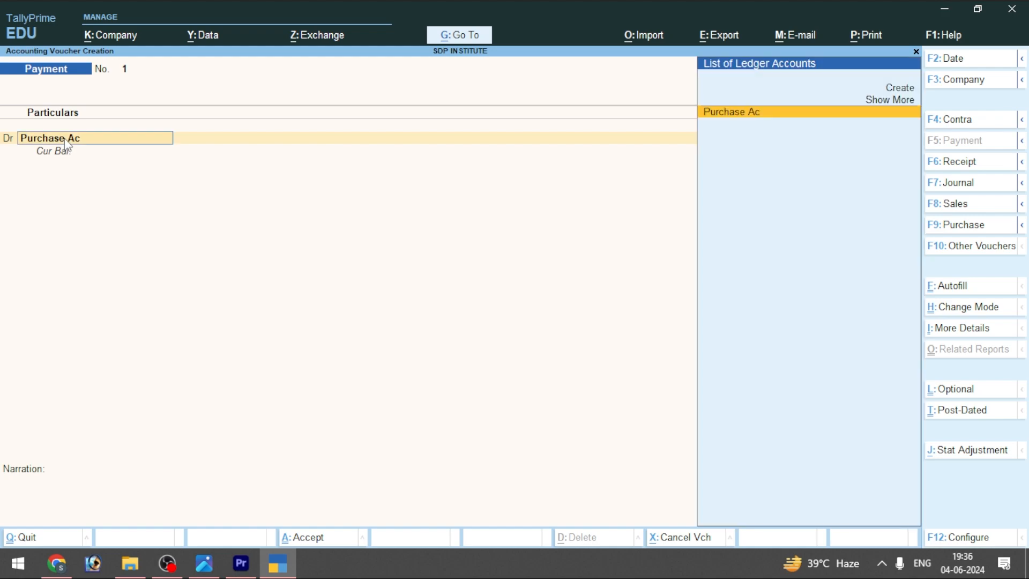
click(757, 114)
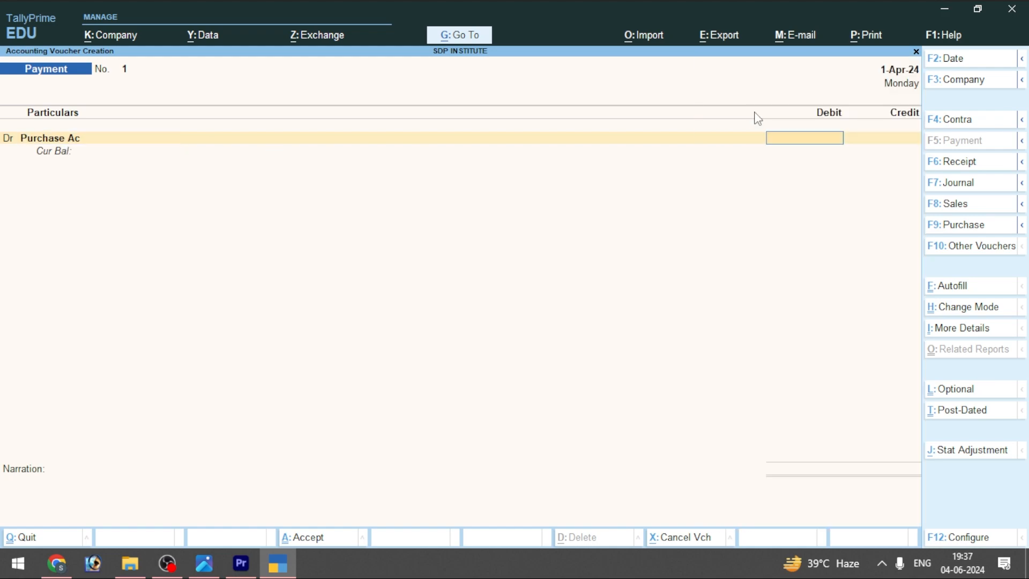
Step: Debit Purchase Ac with 4250 in the payment voucher, checking the amount against the May 3 entry of the PDF in Chrome
click(67, 141)
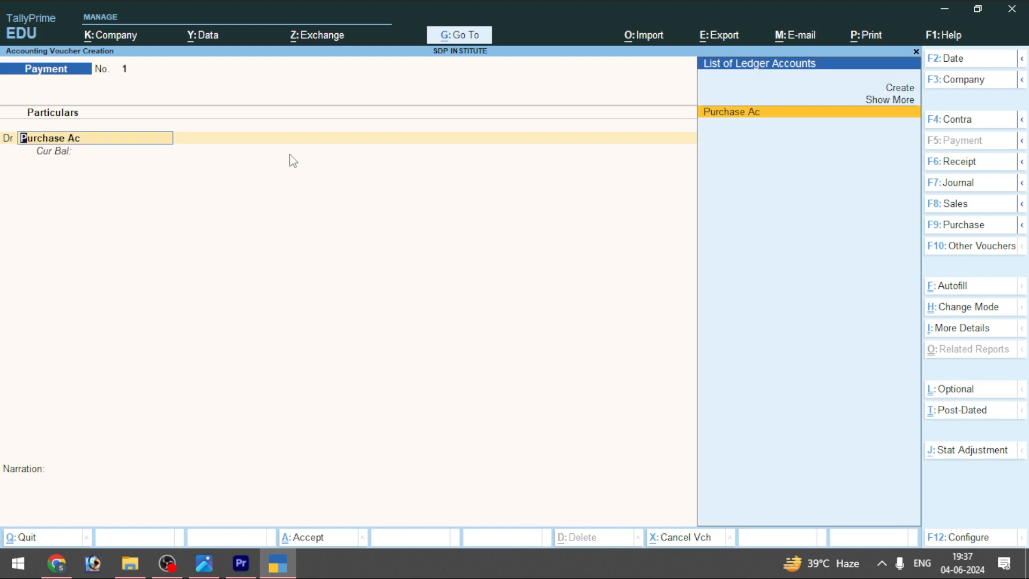
key(Return)
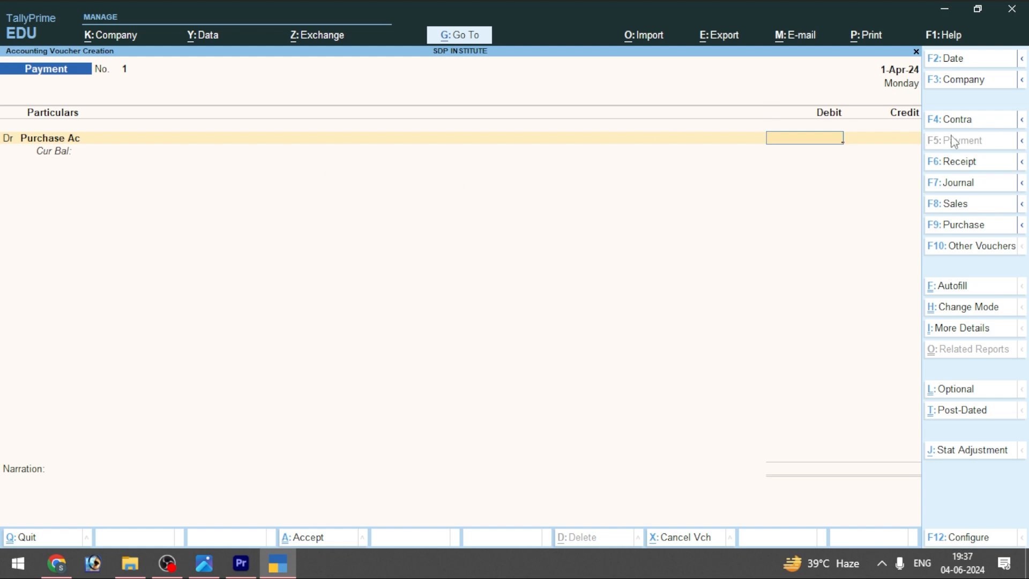
text(4250)
click(278, 563)
drag(870, 278, 816, 274)
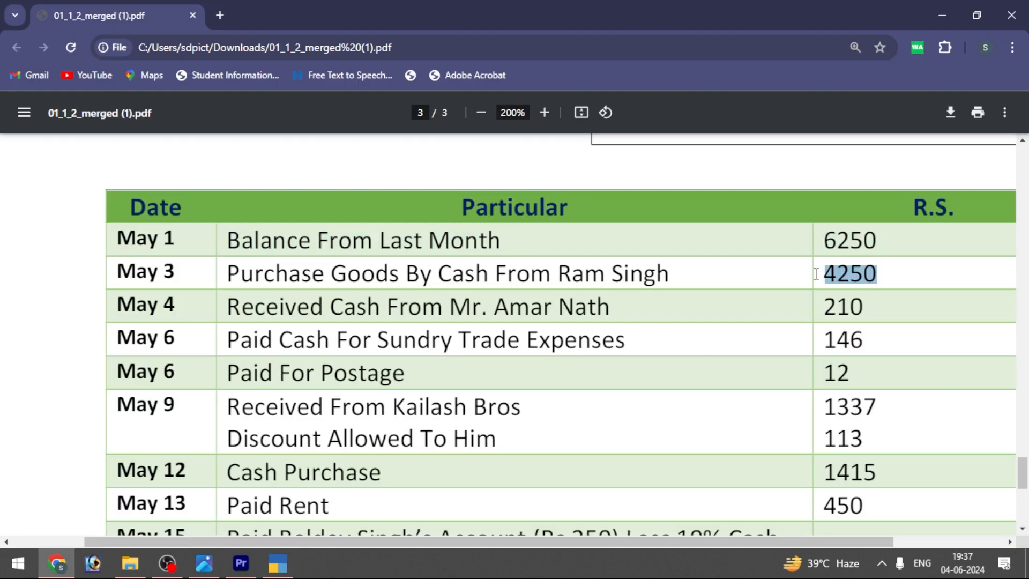
click(271, 563)
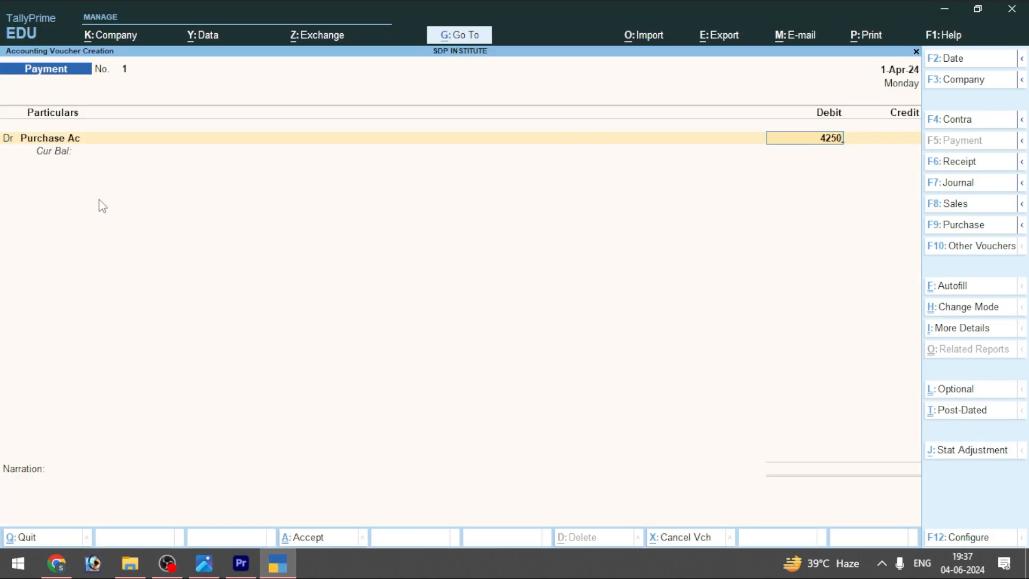
key(Return)
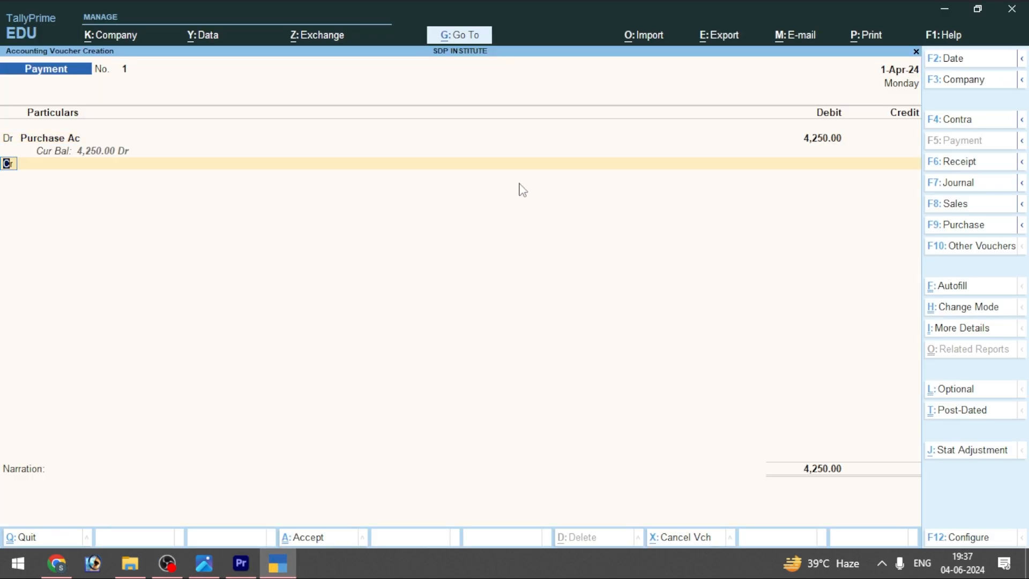
Step: Credit Cash with 4,250 and save the payment voucher without a narration
key(Return)
key(Return)
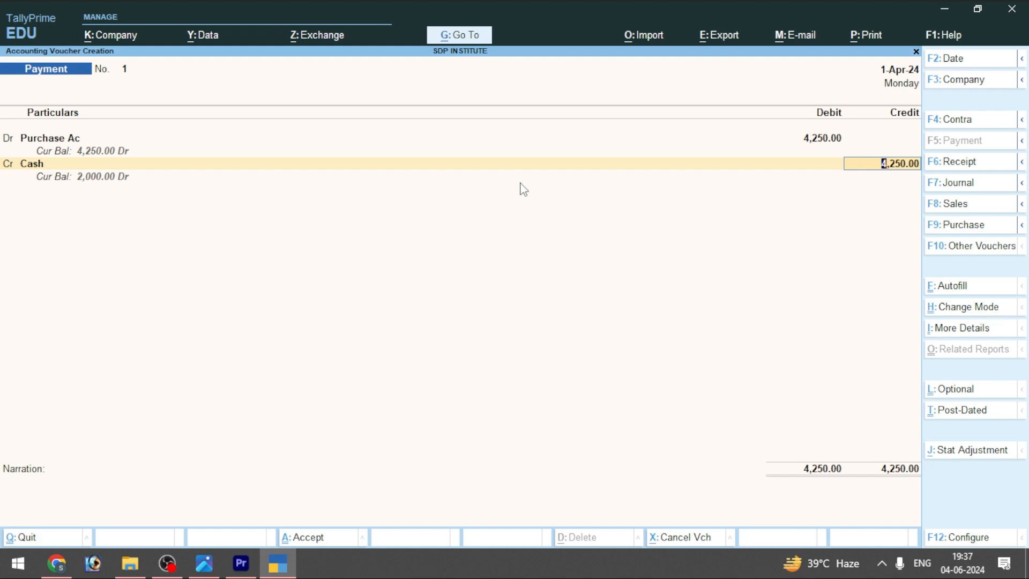
key(ctrl)
key(Return)
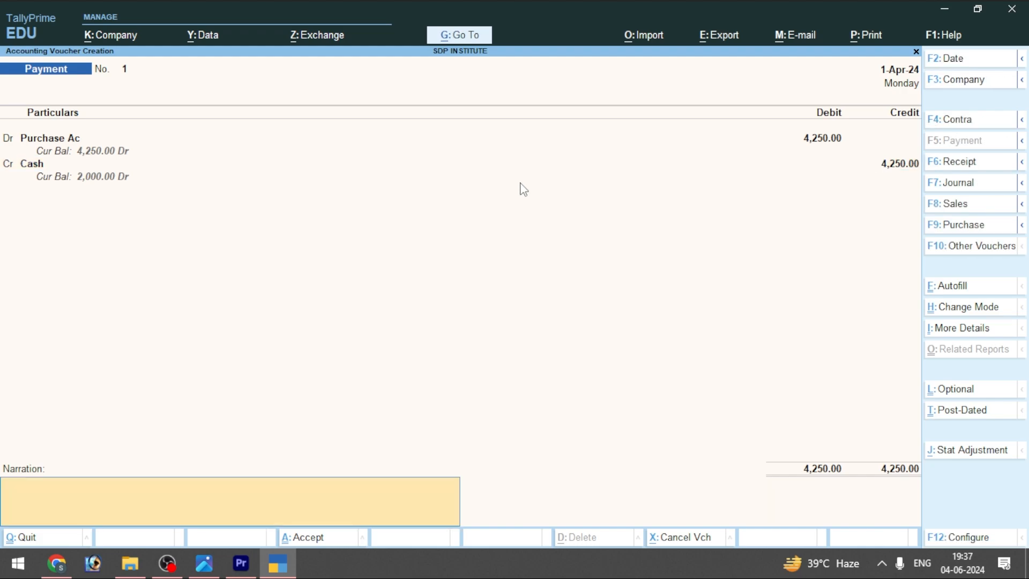
key(ctrl+a)
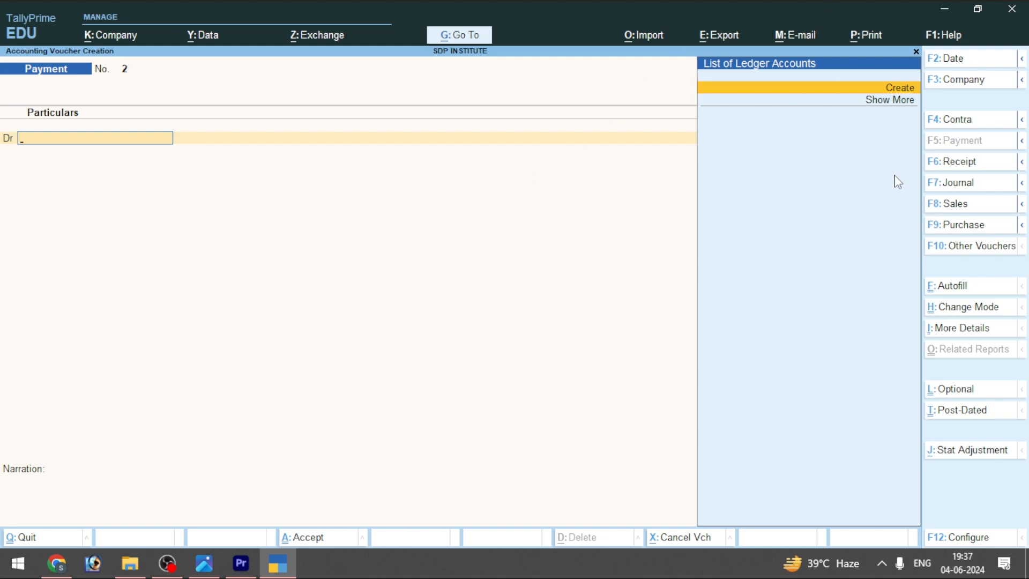
Step: Start a receipt voucher and look up the May 4 cash receipt in the PDF in Chrome, returning to TallyPrime
click(959, 161)
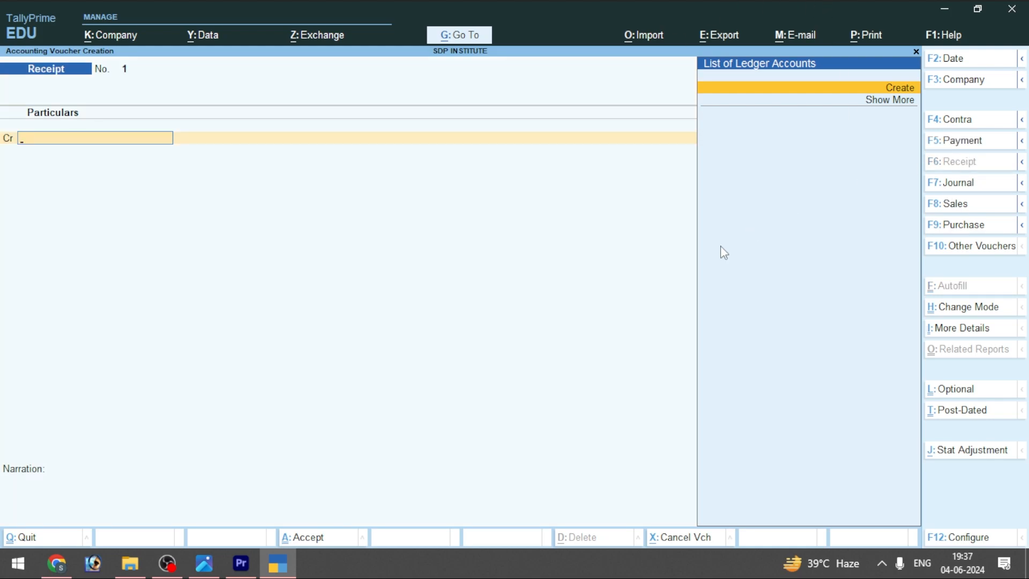
click(56, 563)
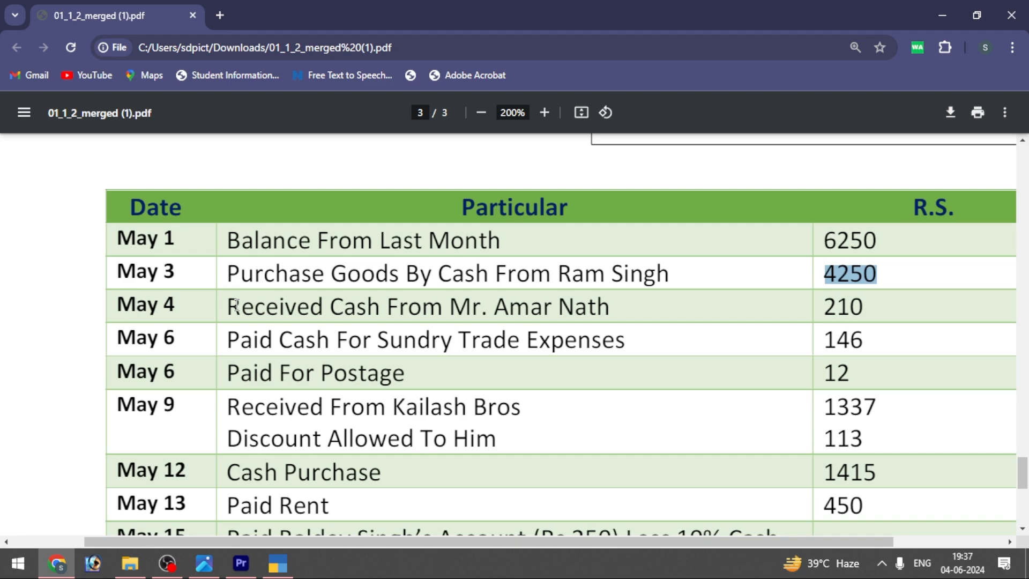
scroll(236, 304, up, 1)
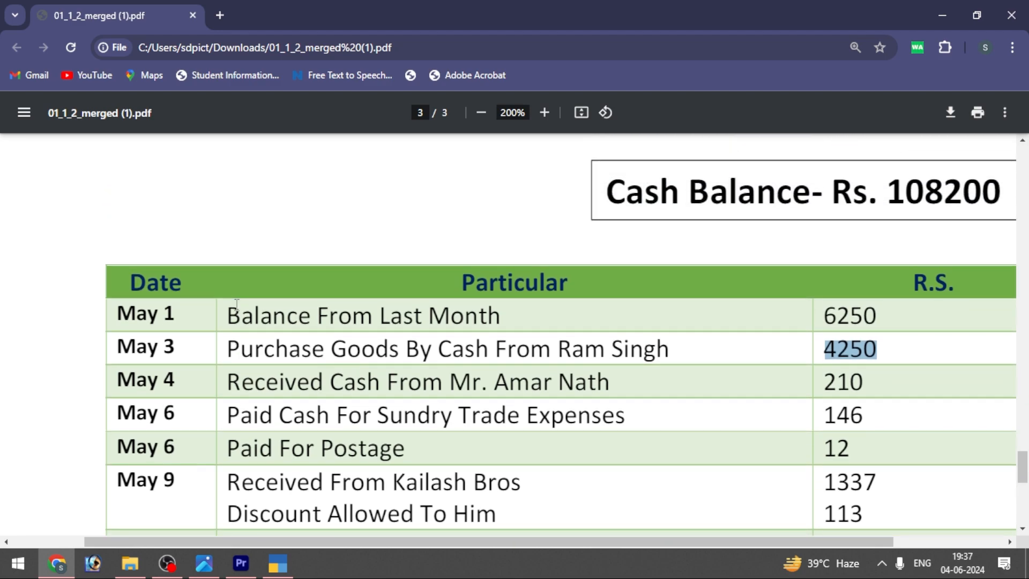
scroll(236, 304, down, 1)
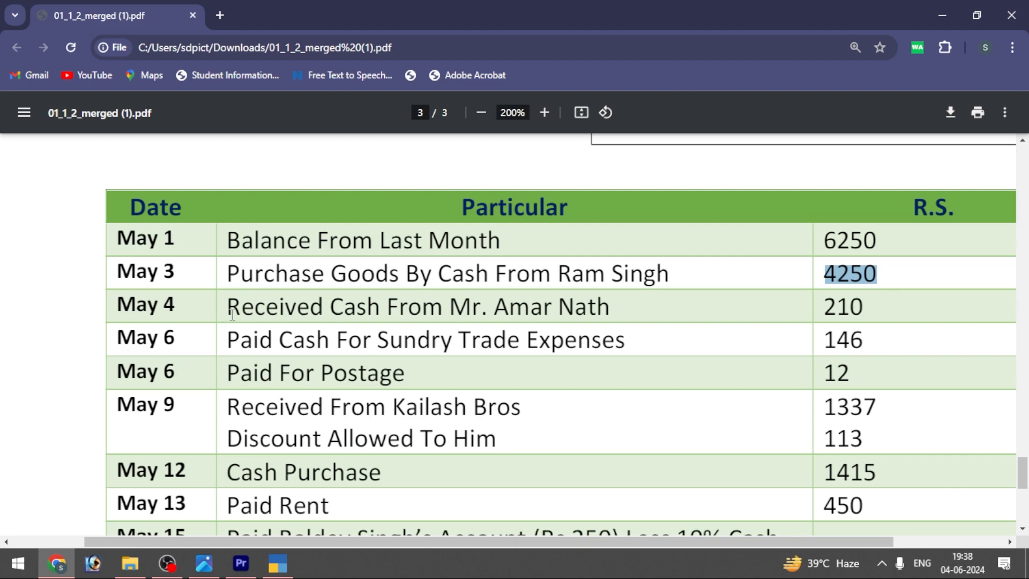
drag(425, 308, 536, 303)
drag(611, 307, 457, 299)
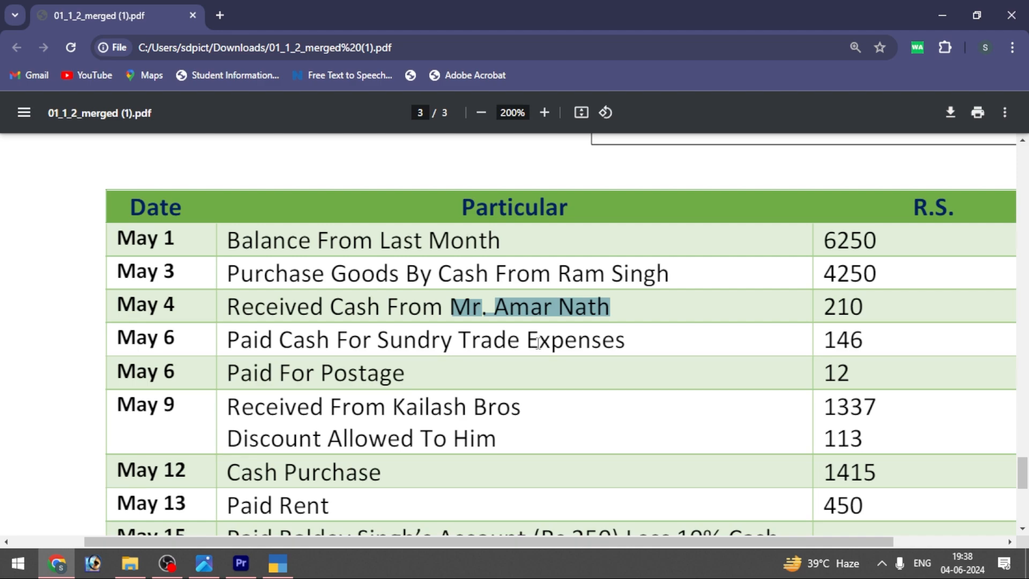
click(277, 562)
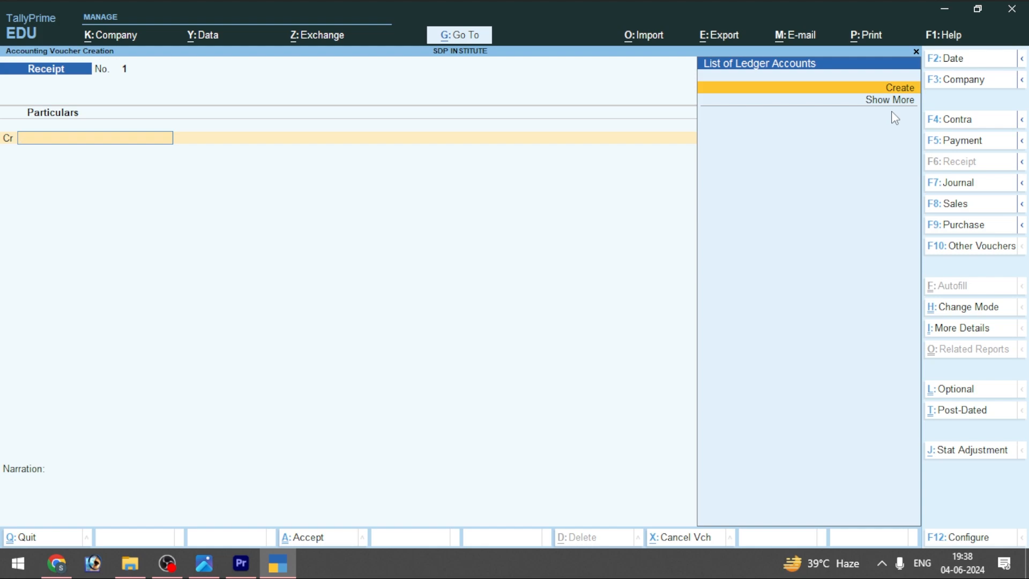
Step: Create a ledger from within the receipt voucher, named after the payer in the May 4 entry, under Sundry Debtors
key(Return)
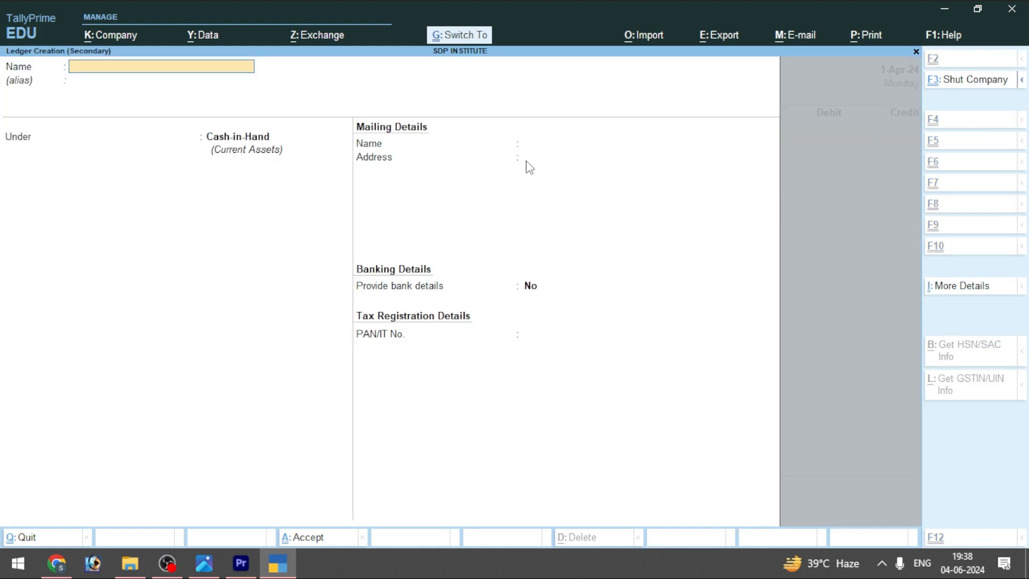
text(Mr. Amar Nath)
key(Return)
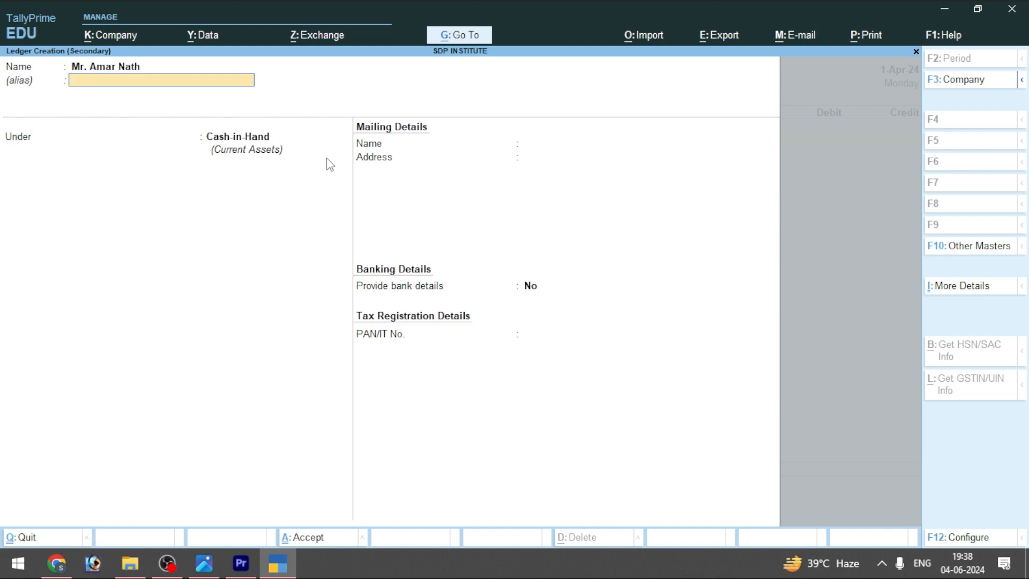
key(Return)
key(Down)
key(Down)
key(Down)
key(Down)
key(Down)
key(Down)
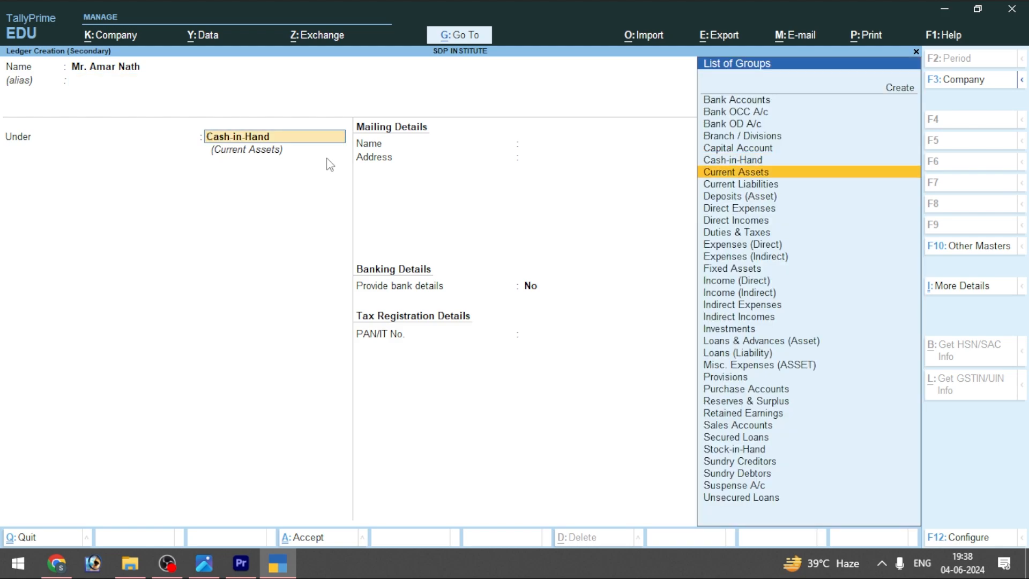
key(Down)
key(Down)
key(Down)
key(Down)
key(Down)
key(Down)
key(Down)
key(Down)
key(Down)
key(Down)
key(Down)
key(Down)
key(Down)
key(Down)
key(Down)
key(Down)
key(Down)
key(Down)
key(Down)
key(Down)
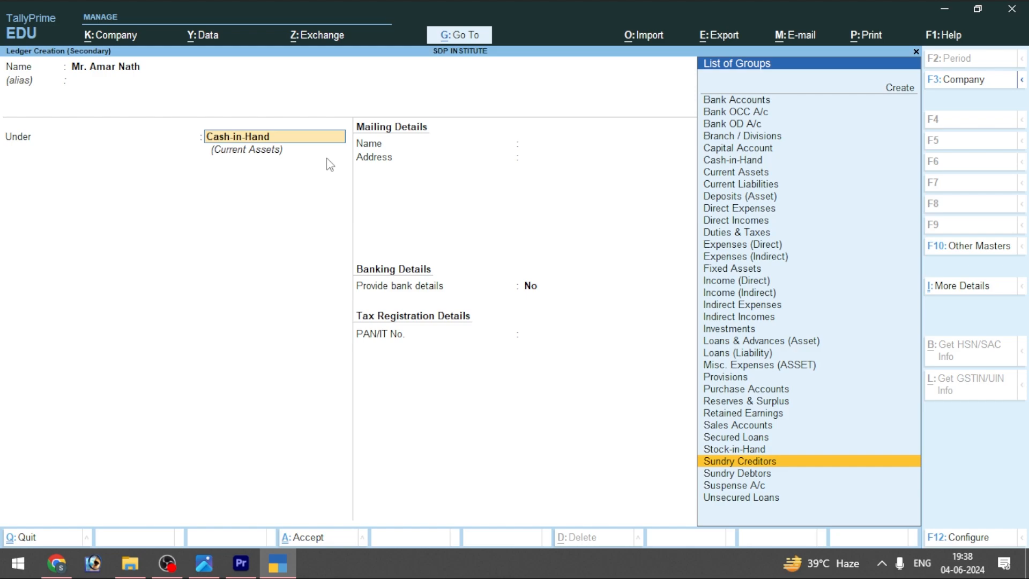
key(Return)
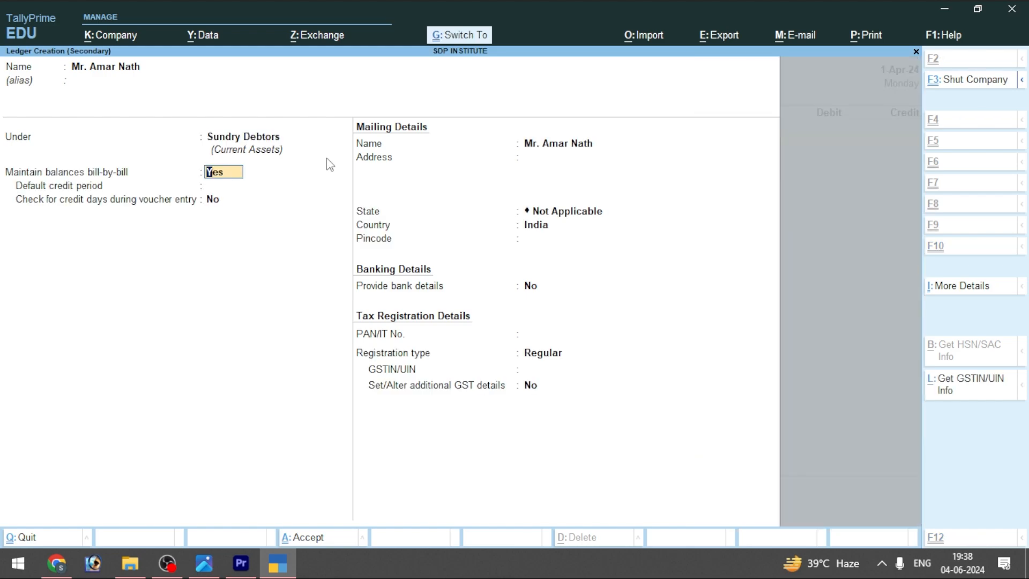
key(ctrl+a)
Step: Enter the payer's bill-wise details as On Account with an amount of 210 Cr
key(Return)
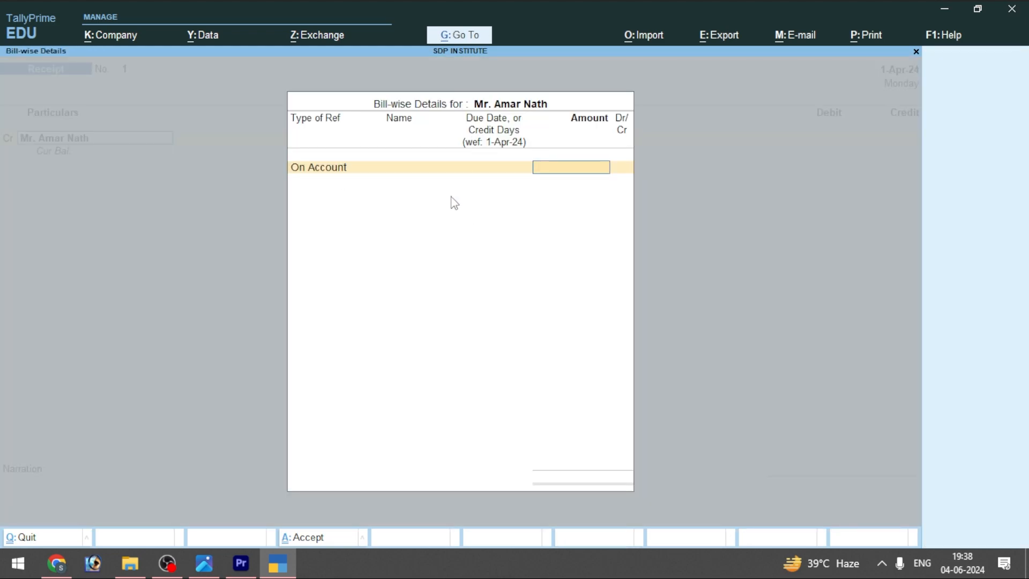
text(201)
key(BackSpace)
key(BackSpace)
key(BackSpace)
text(210)
key(Return)
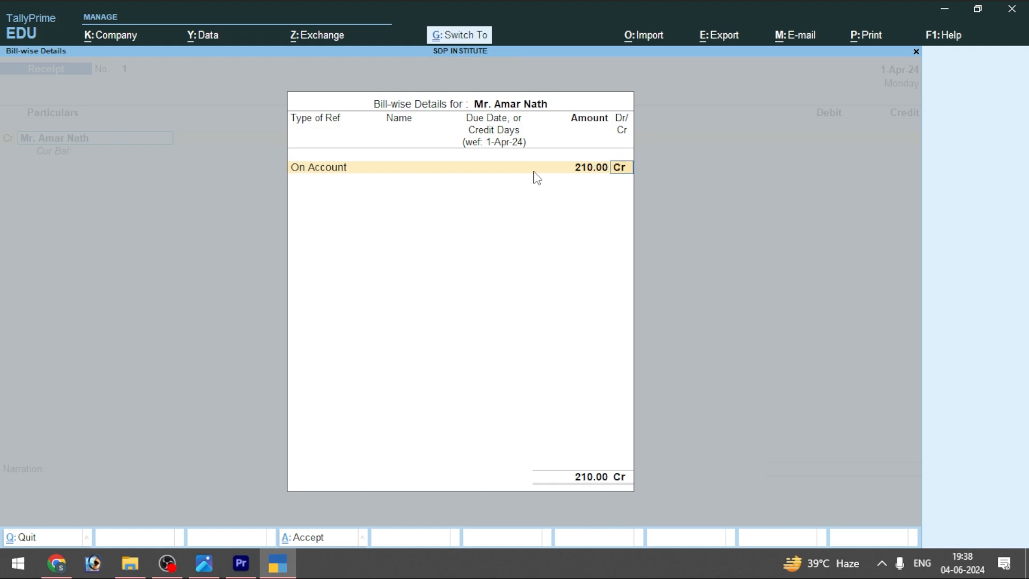
key(Return)
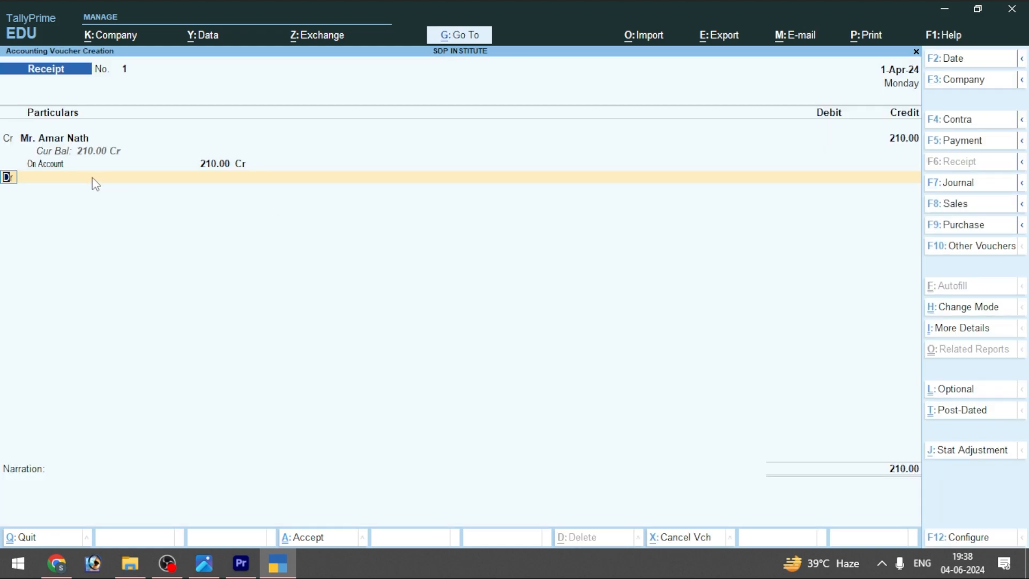
Step: Debit Cash with 210 and save the receipt voucher
key(Return)
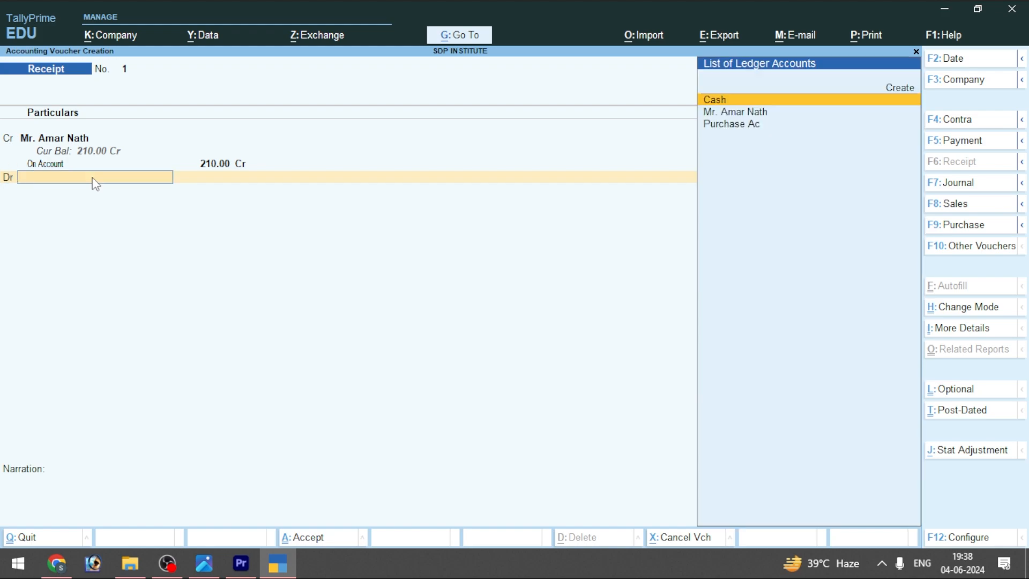
key(Return)
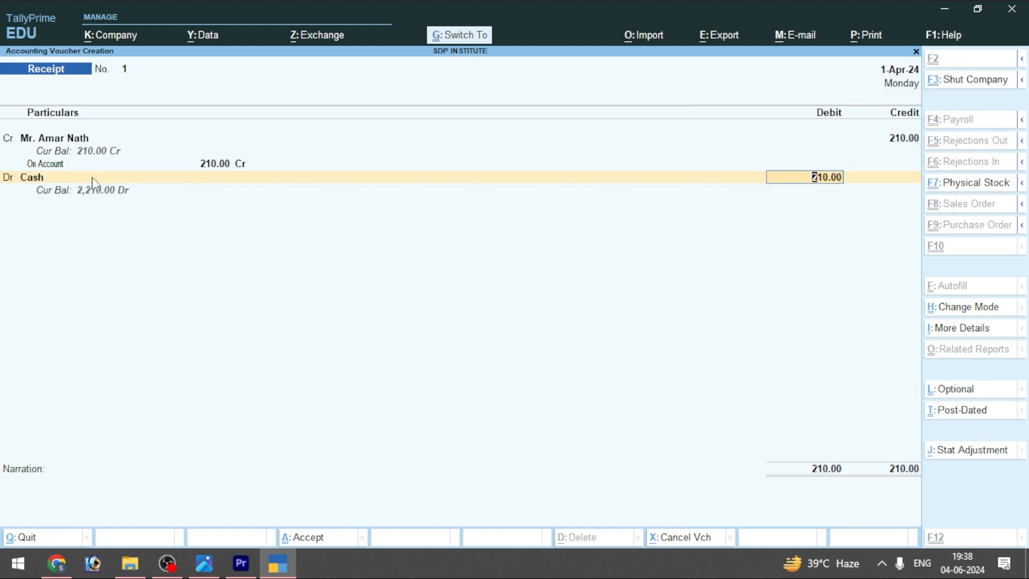
key(ctrl+a)
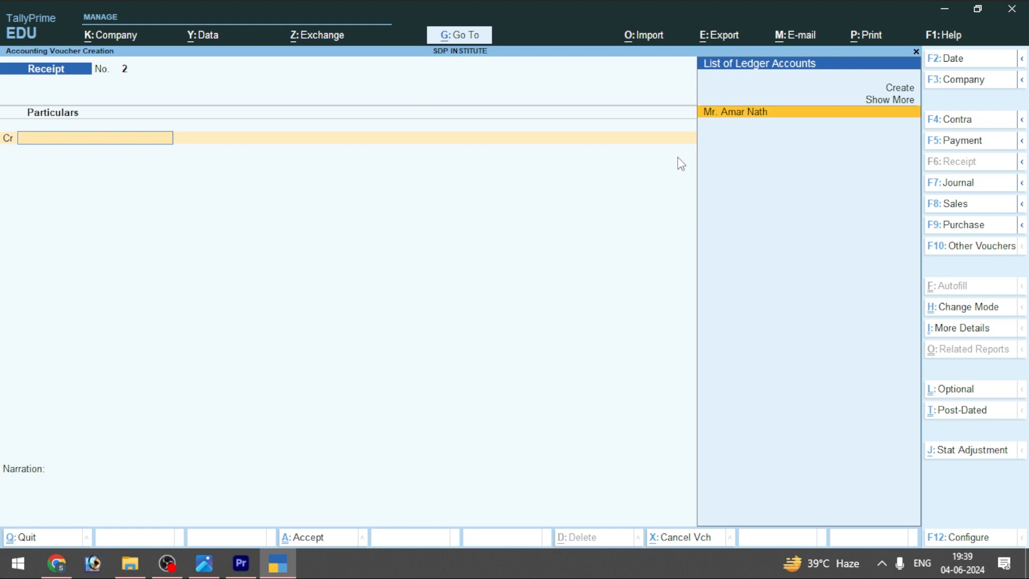
Step: Start a payment voucher and look up the May 6 sundry trade expenses entry in the PDF in Chrome, returning to TallyPrime
click(962, 145)
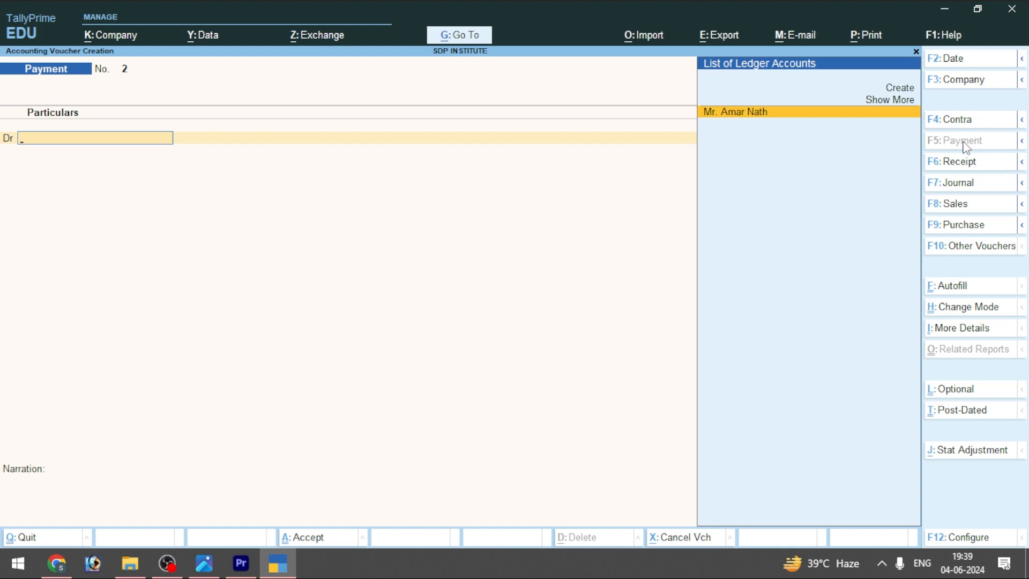
click(69, 567)
click(339, 353)
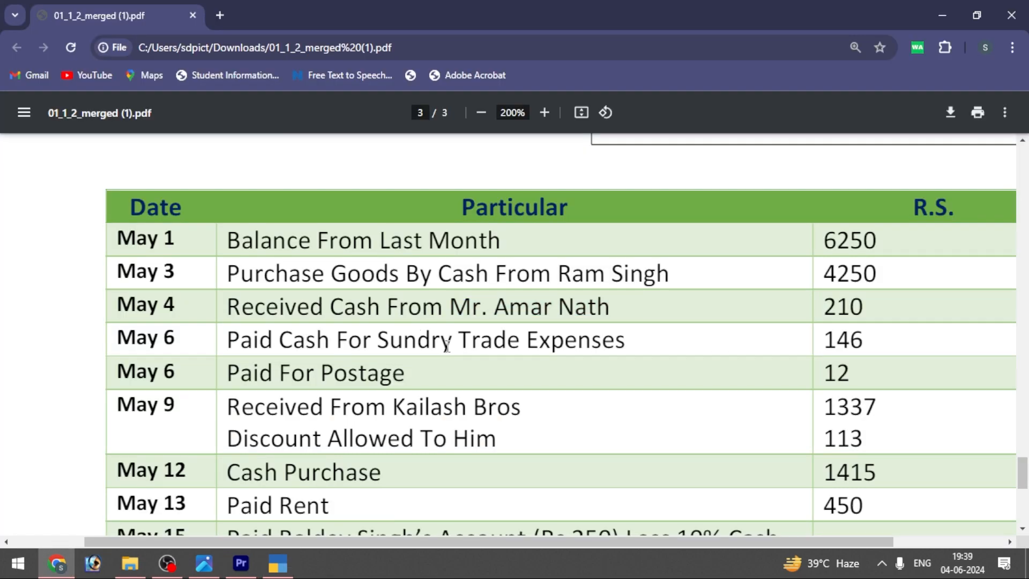
drag(379, 340, 641, 339)
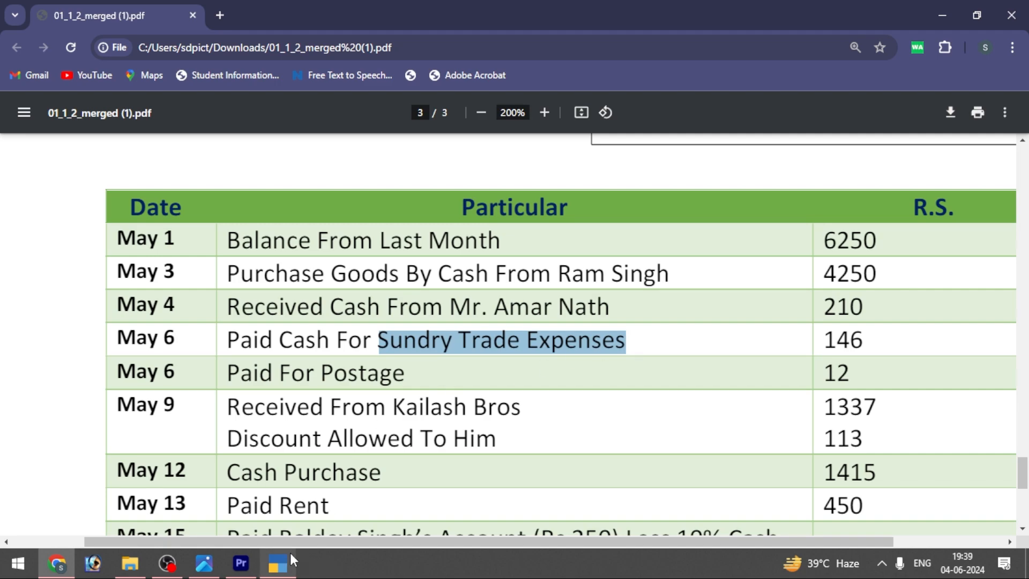
mouse_move(285, 567)
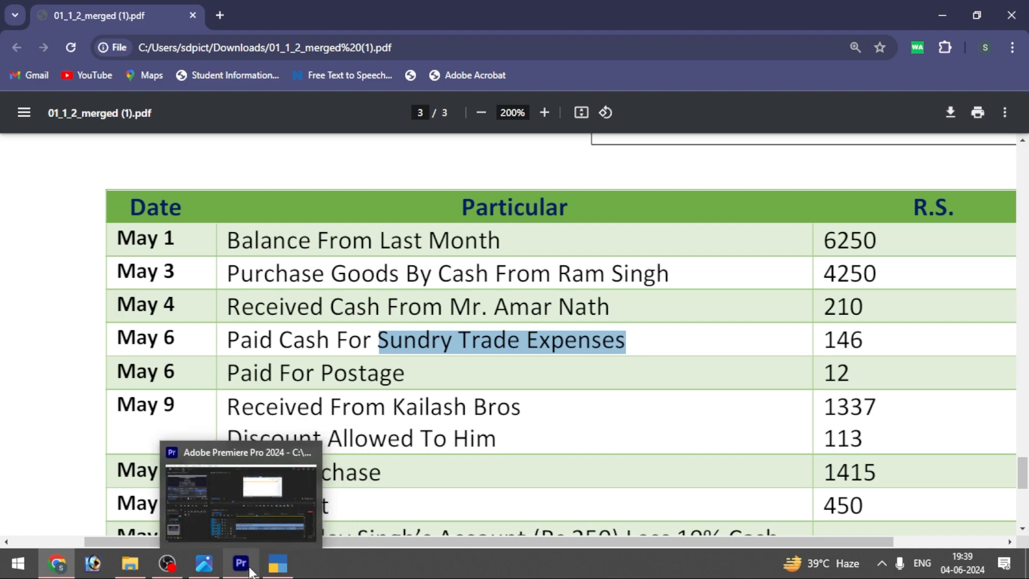
click(277, 563)
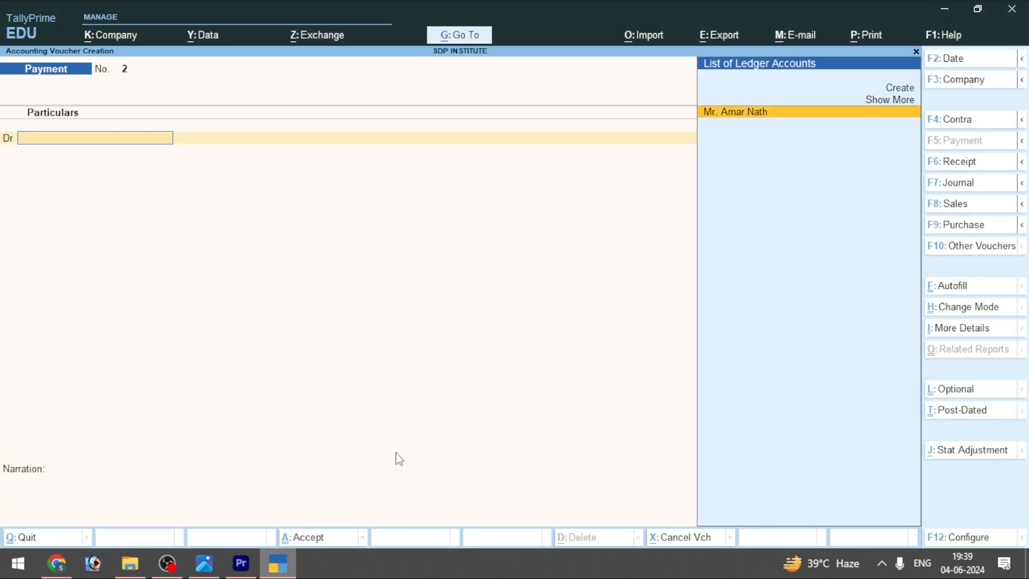
Step: Create the ledger "Sundry Trade Expenses" under Sundry Creditors from within the payment voucher and choose On Account for its bill-wise details
click(884, 92)
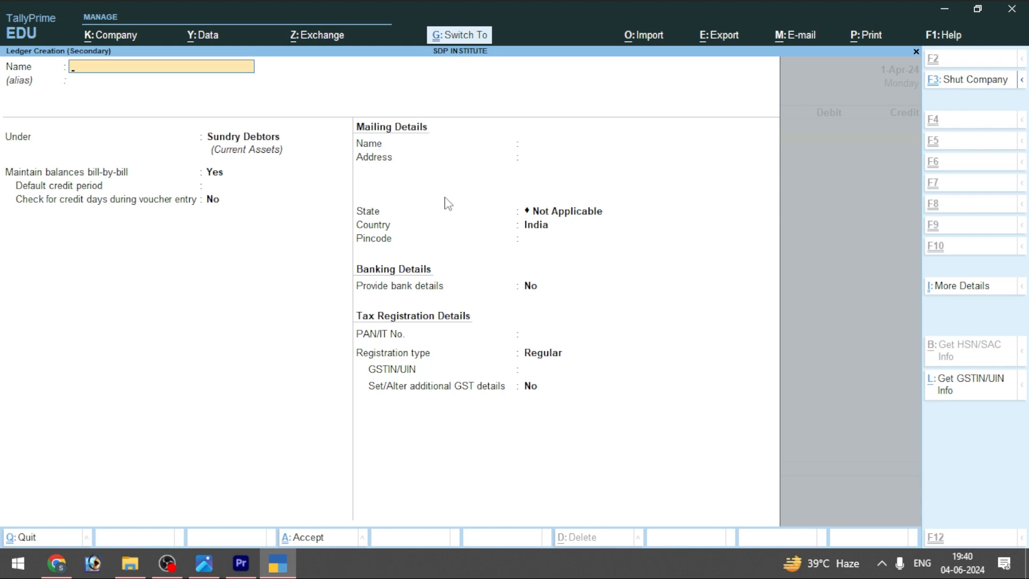
text(Sundry Trade Expenses)
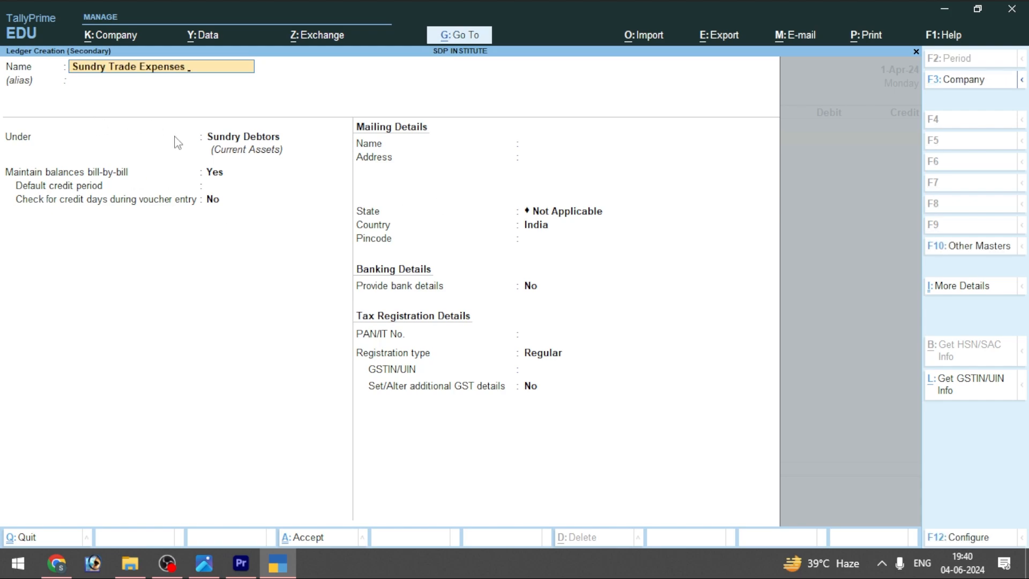
key(Return)
key(Return)
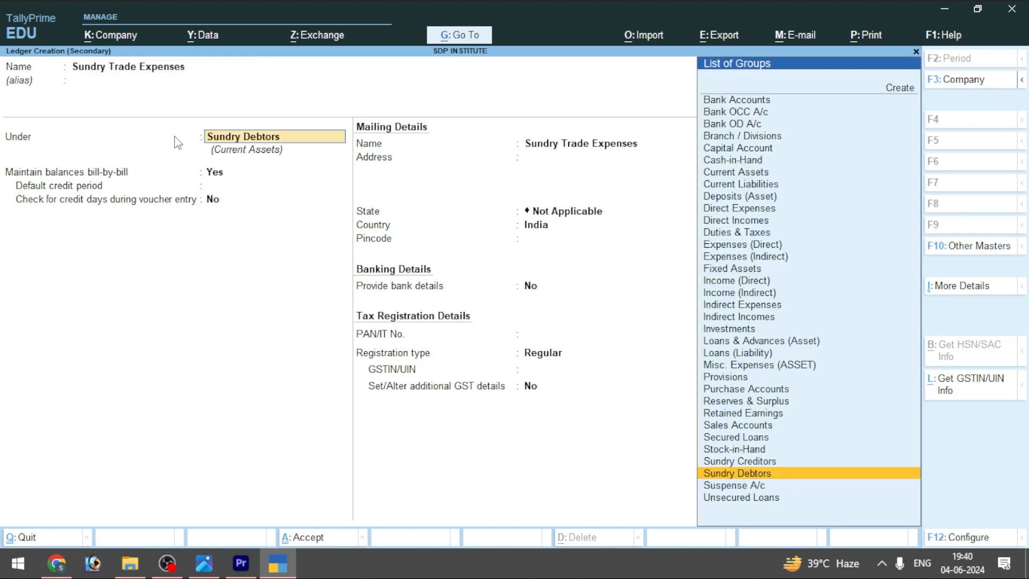
key(Up)
key(Return)
key(ctrl+a)
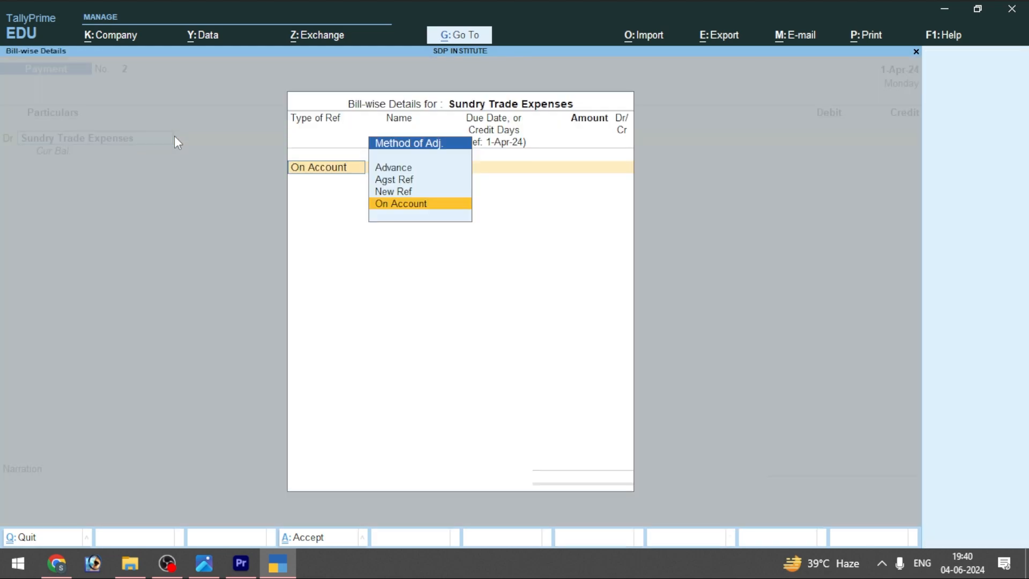
key(Return)
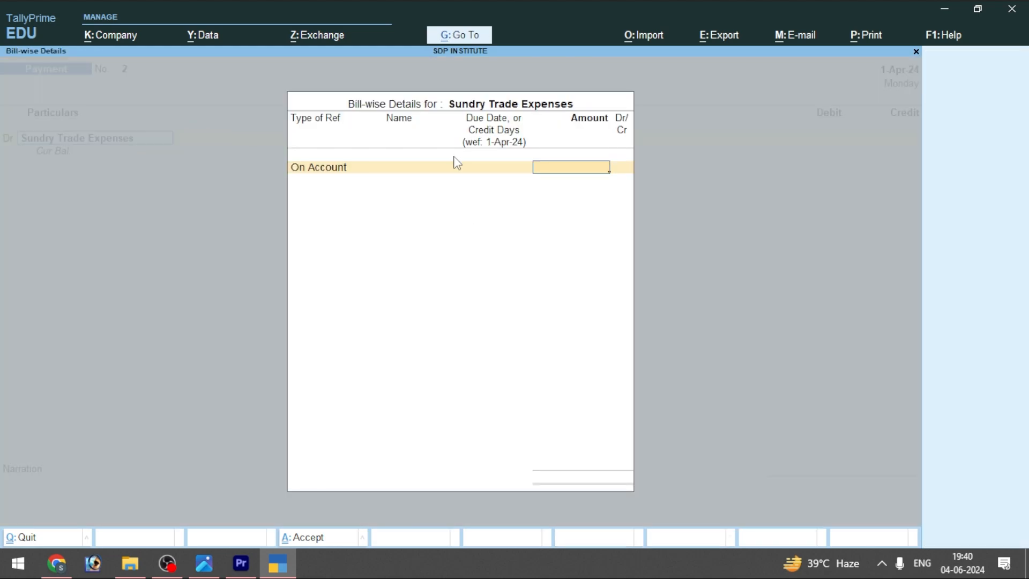
Step: Enter 146 Dr as the On Account amount in the bill-wise details for Sundry Trade Expenses
text(146)
key(Return)
key(Return)
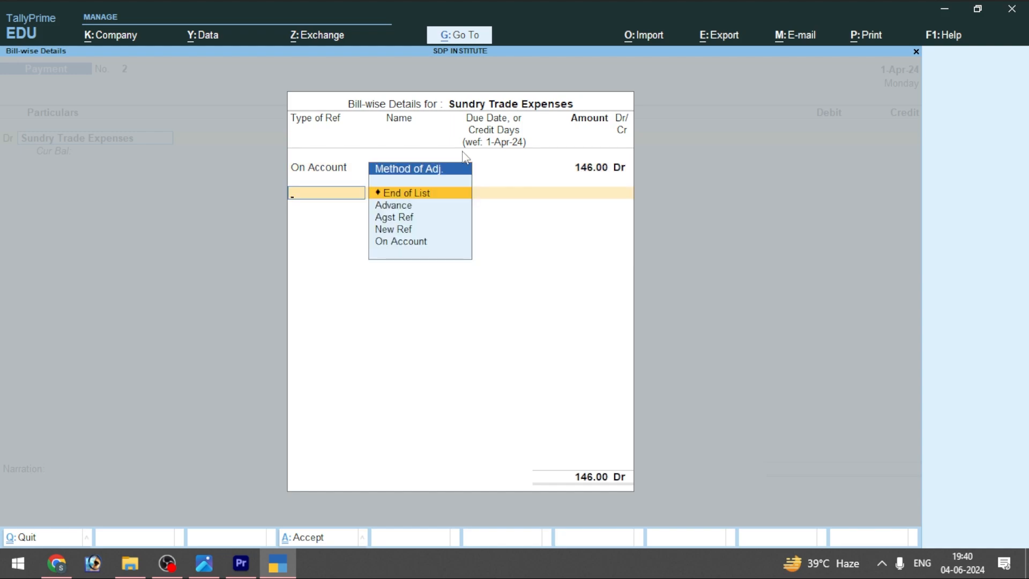
key(Return)
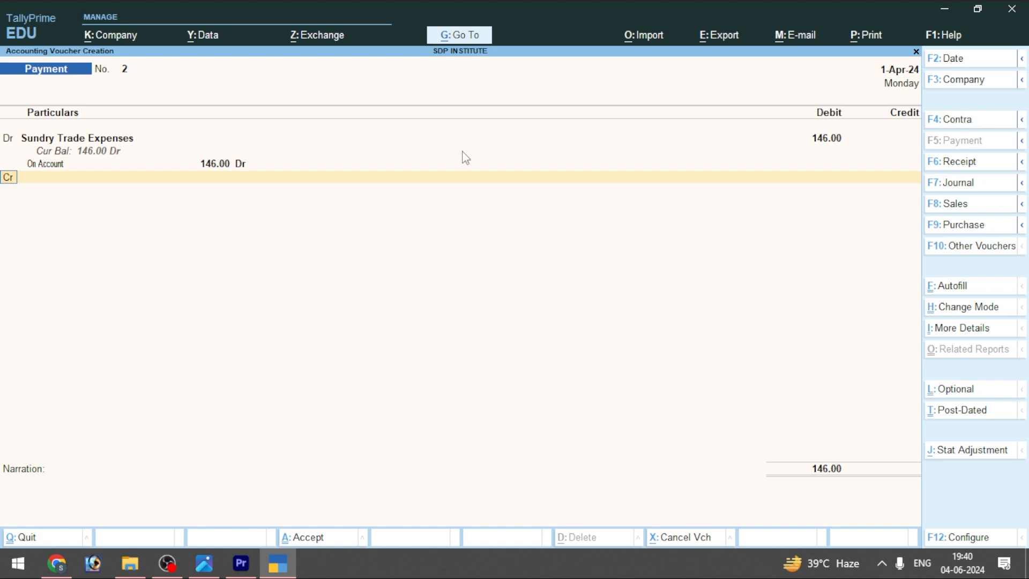
Step: Credit Cash with 146 and save the payment voucher
key(Return)
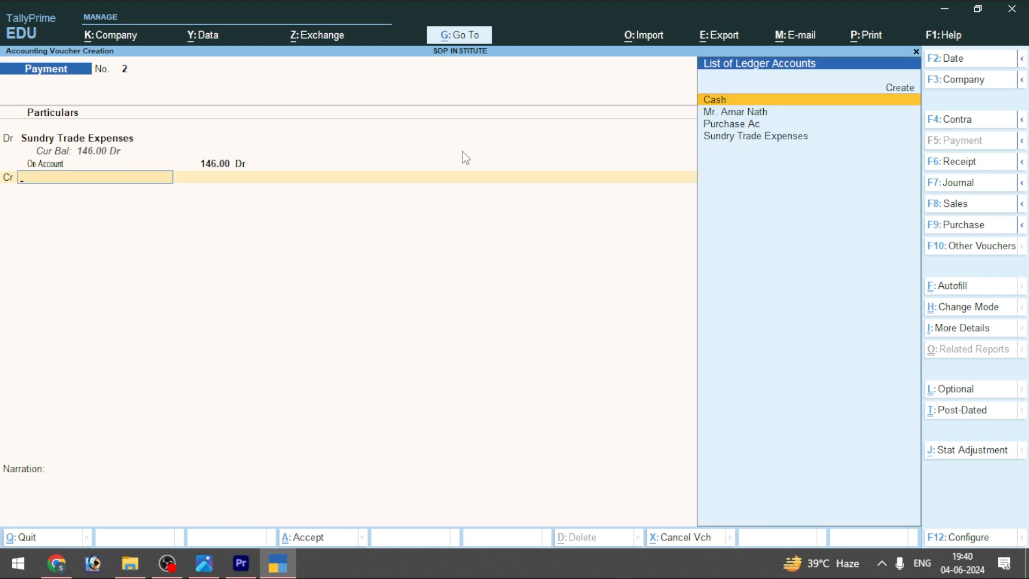
key(Return)
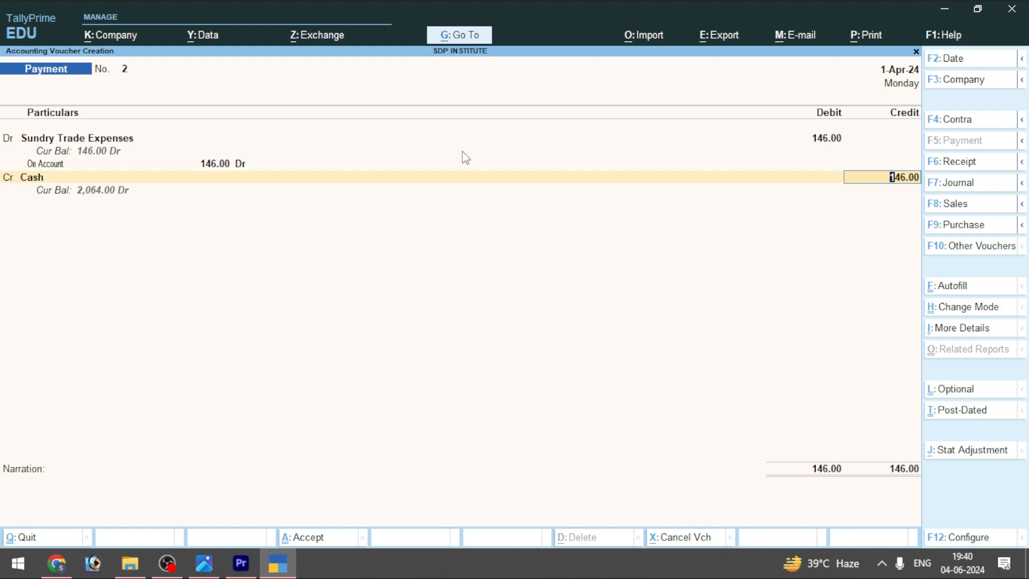
key(ctrl+a)
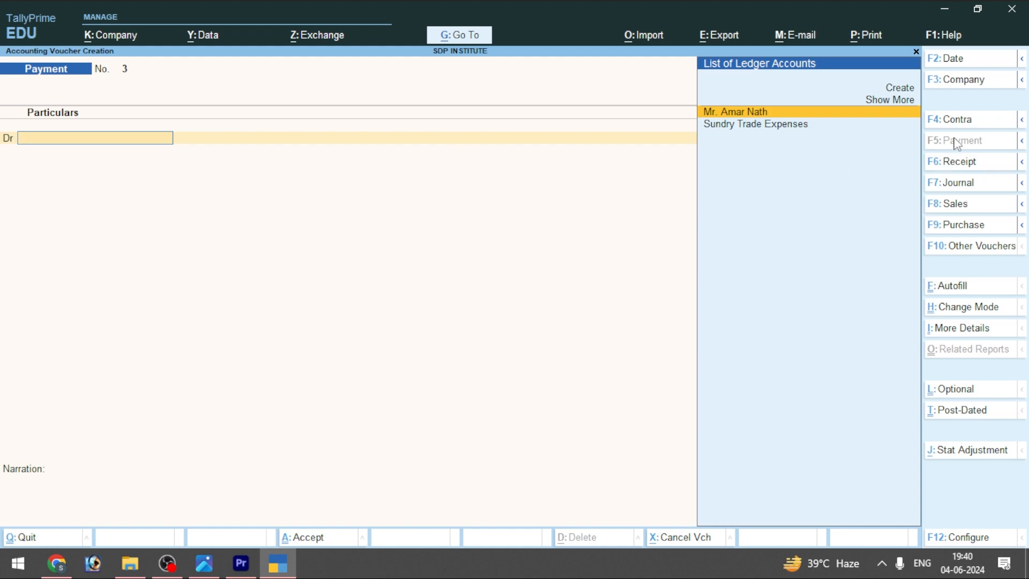
Step: Create the ledger "Postage Ac" under Indirect Expenses from within the new payment voucher
click(900, 88)
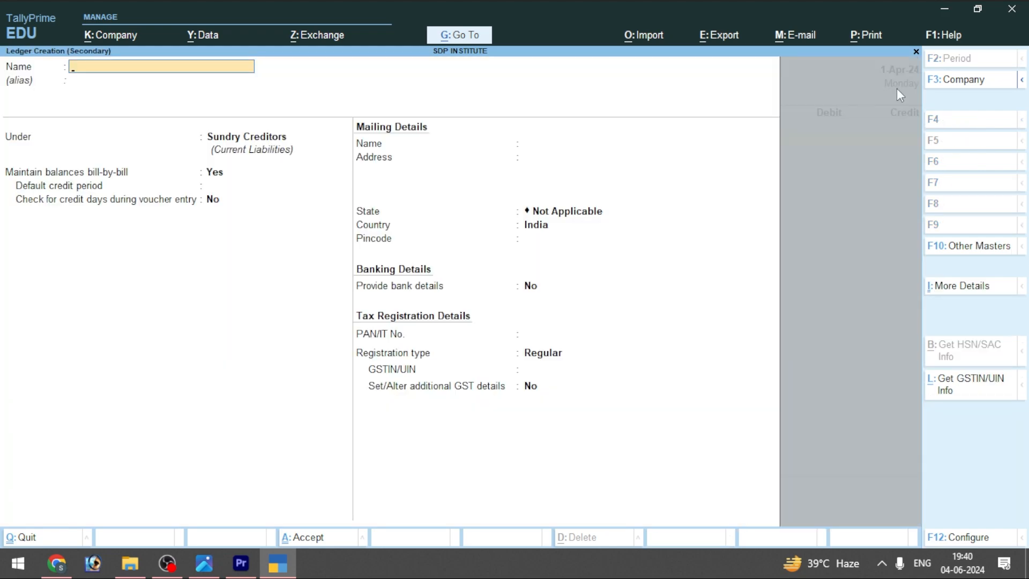
text(Posteg)
key(BackSpace)
text(age Ac)
key(Return)
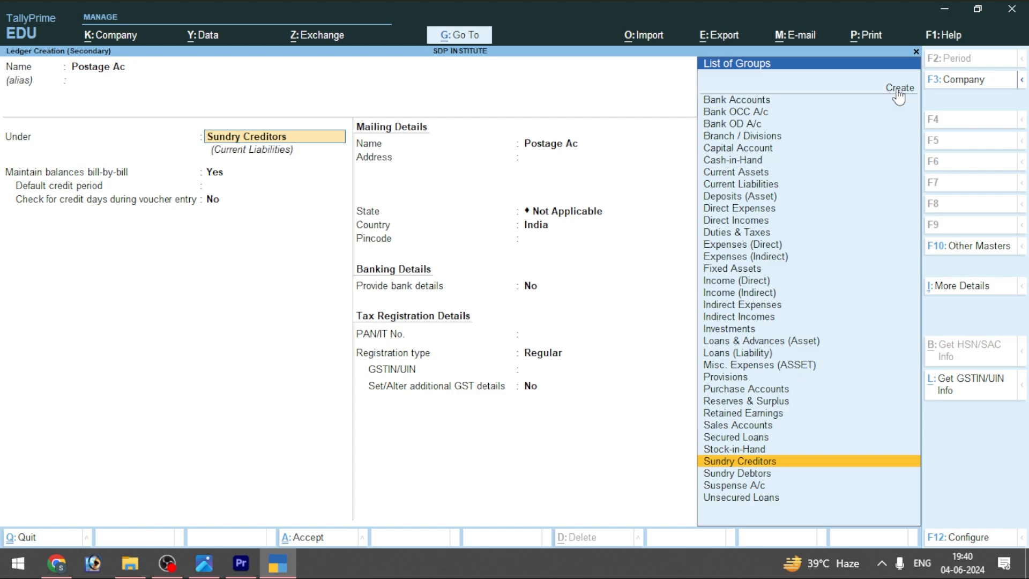
key(Up)
key(Up)
key(Up)
key(Up)
key(Up)
key(Up)
key(Up)
key(Up)
key(Up)
key(Up)
key(Up)
key(Up)
key(Up)
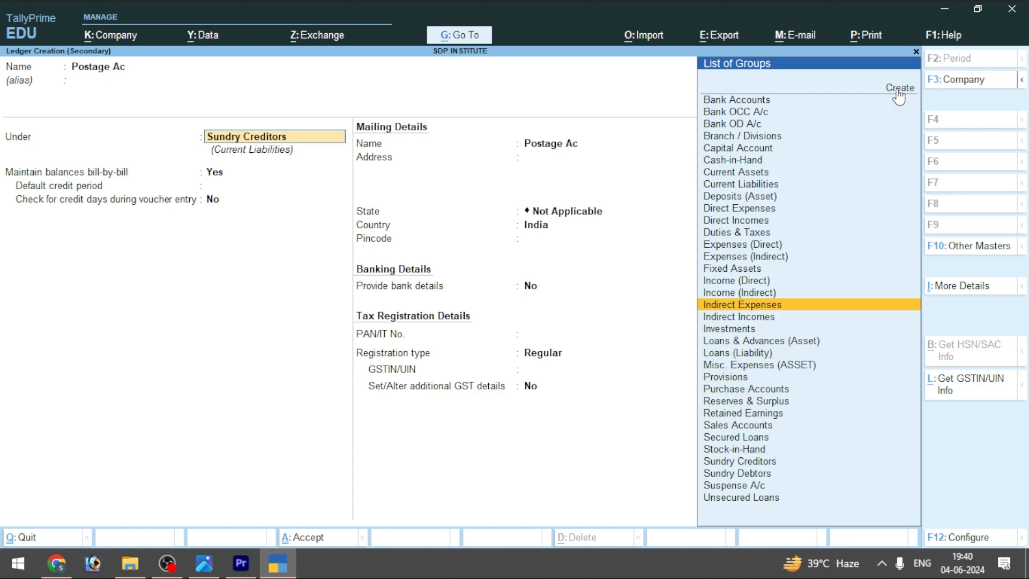
key(Return)
key(ctrl+a)
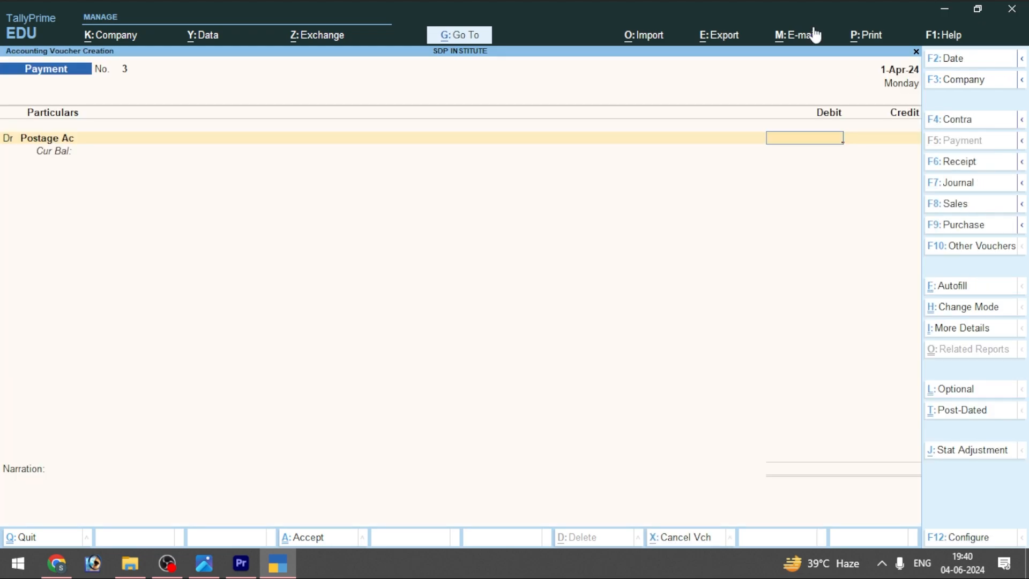
Step: Debit Postage Ac with 12, credit Cash with 12 and save the payment voucher
text(12)
key(Return)
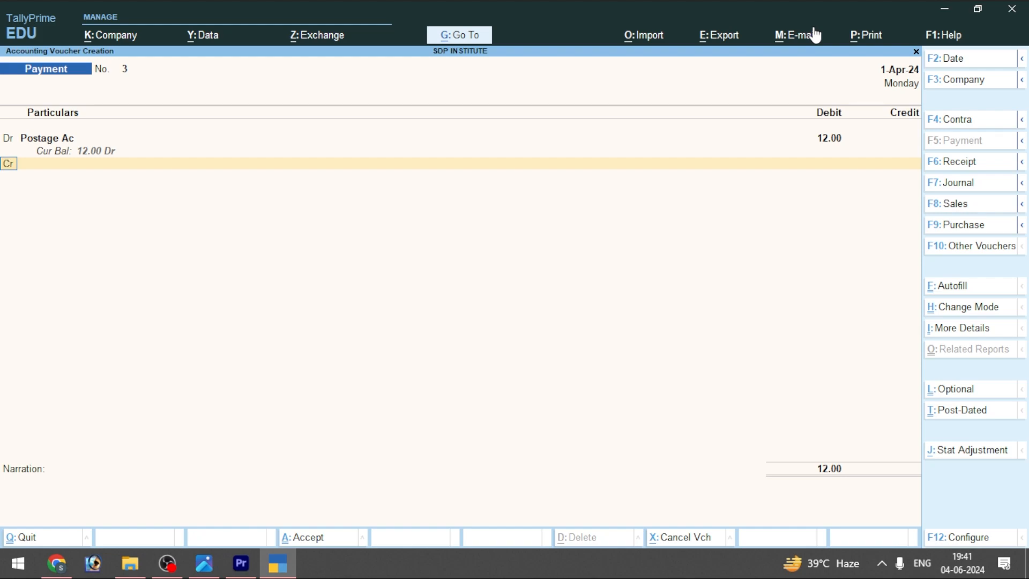
key(Return)
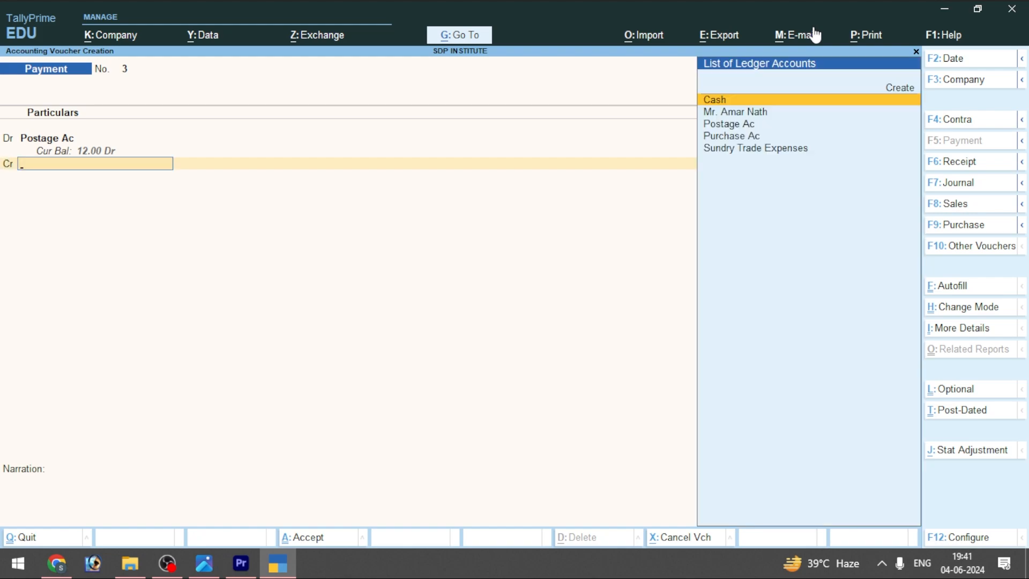
key(Return)
key(ctrl)
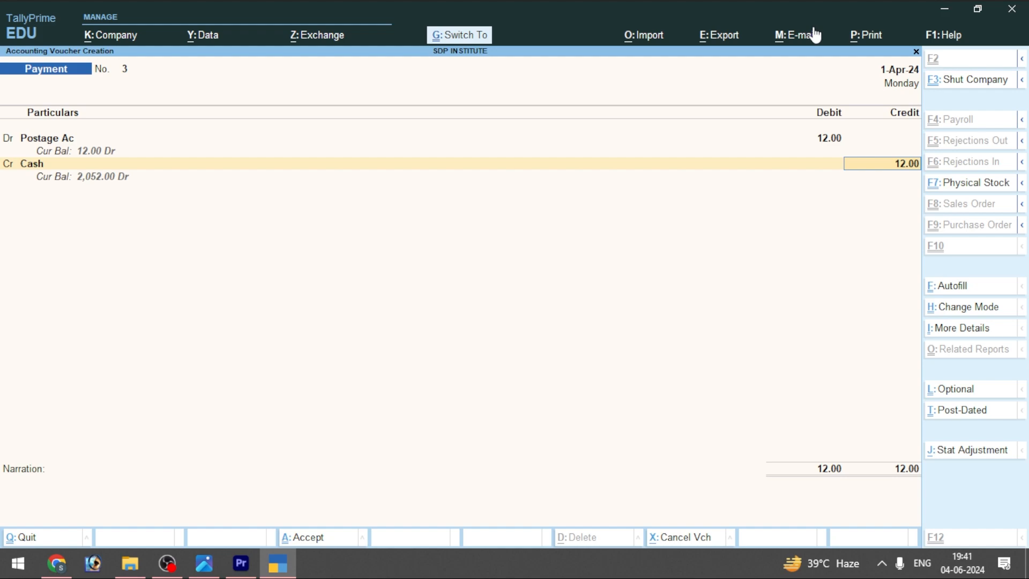
key(ctrl+a)
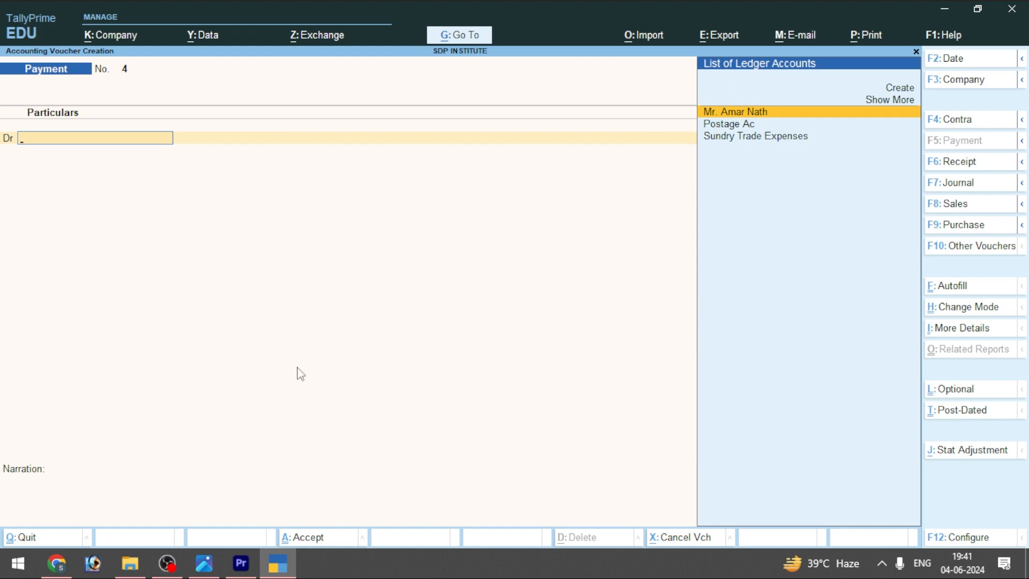
Step: Highlight the May 9 Kailash Bros receipt and discount entry in the PDF in Chrome, and open a Notepad window over the table
click(56, 563)
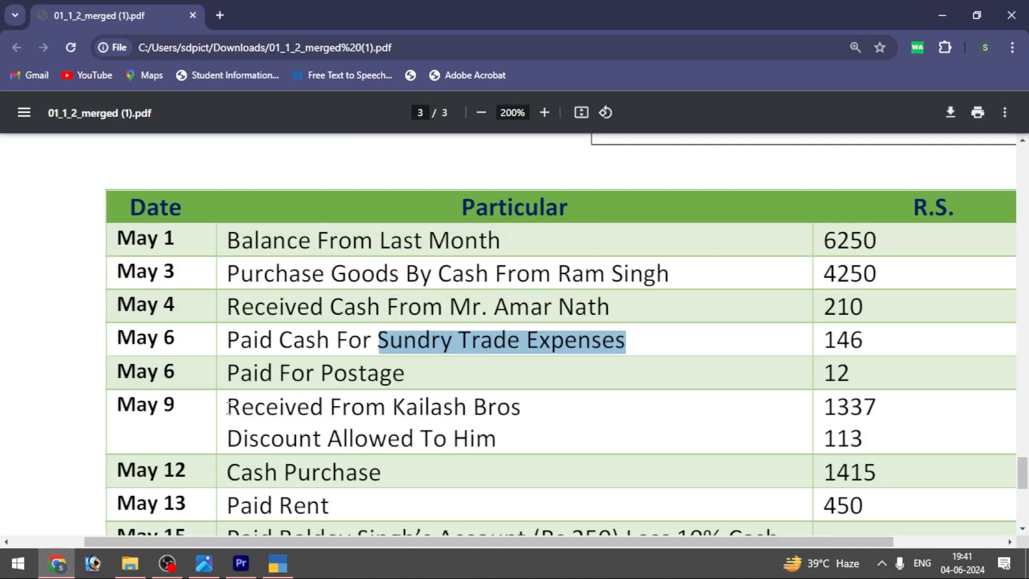
drag(227, 407, 521, 448)
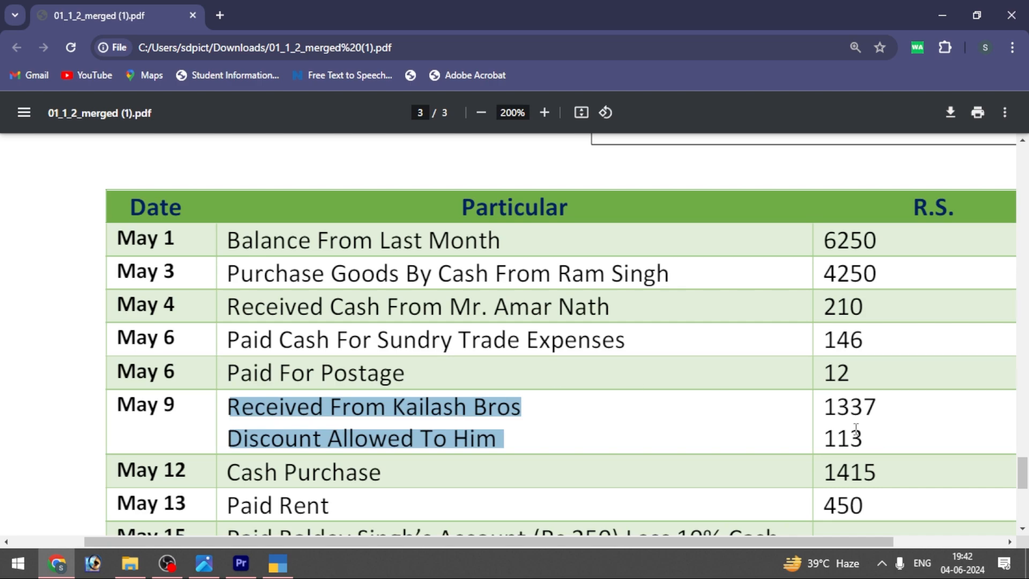
click(18, 565)
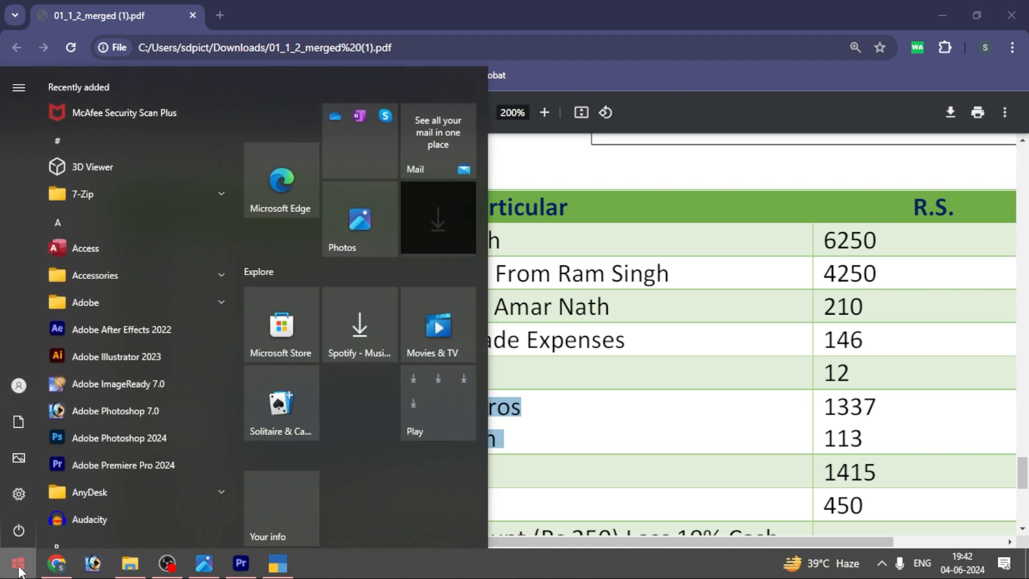
text(notepad)
key(Return)
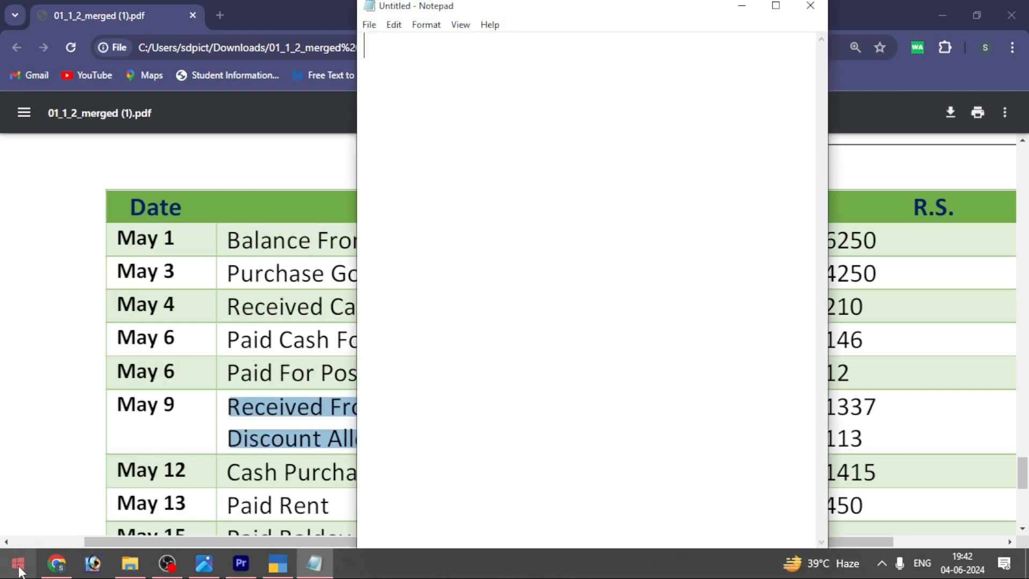
drag(542, 5, 438, 259)
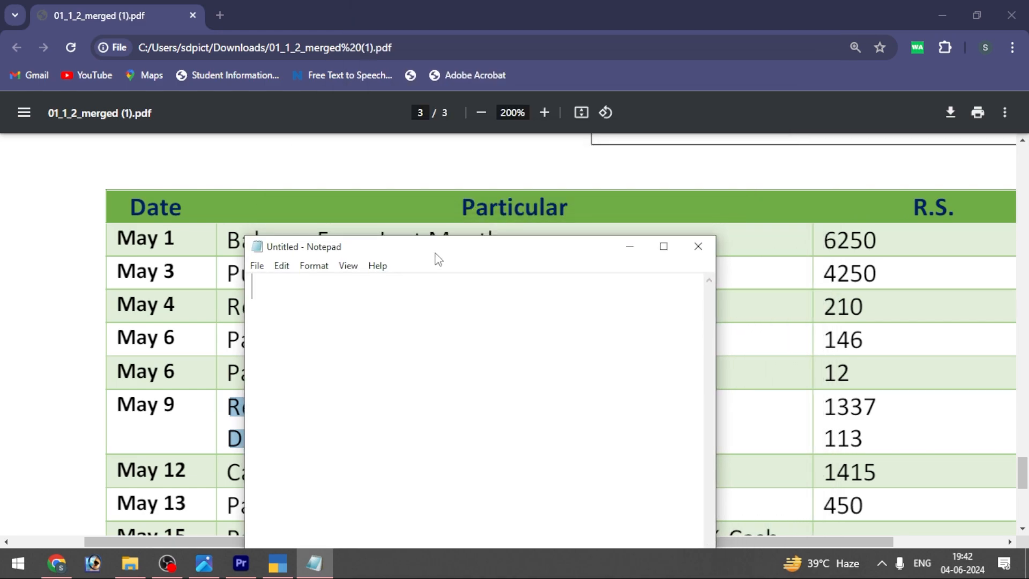
Step: Write the journal line "Cash A/C ..........Dr 1337" in Notepad
text(Cash)
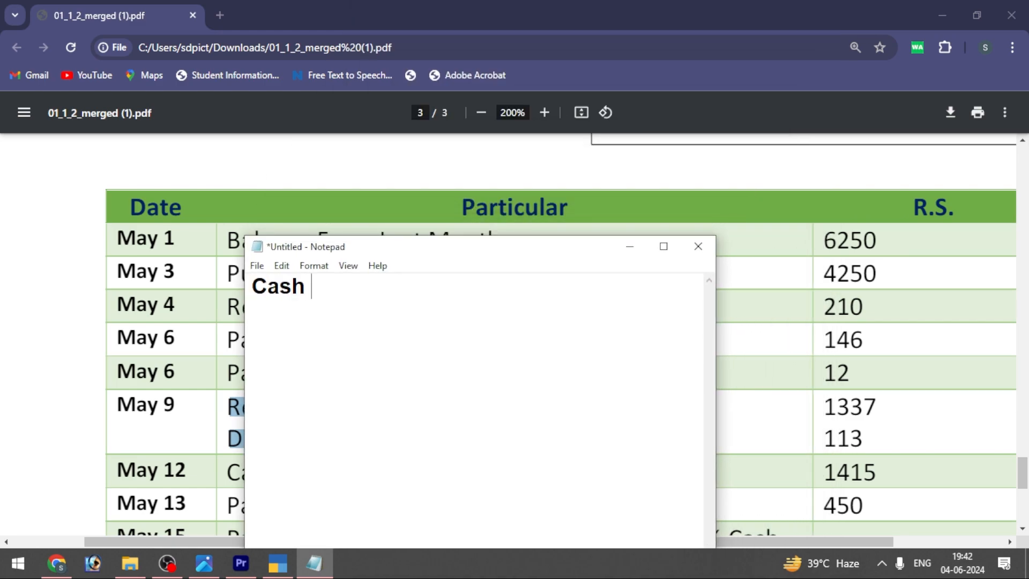
text( A/C   ......)
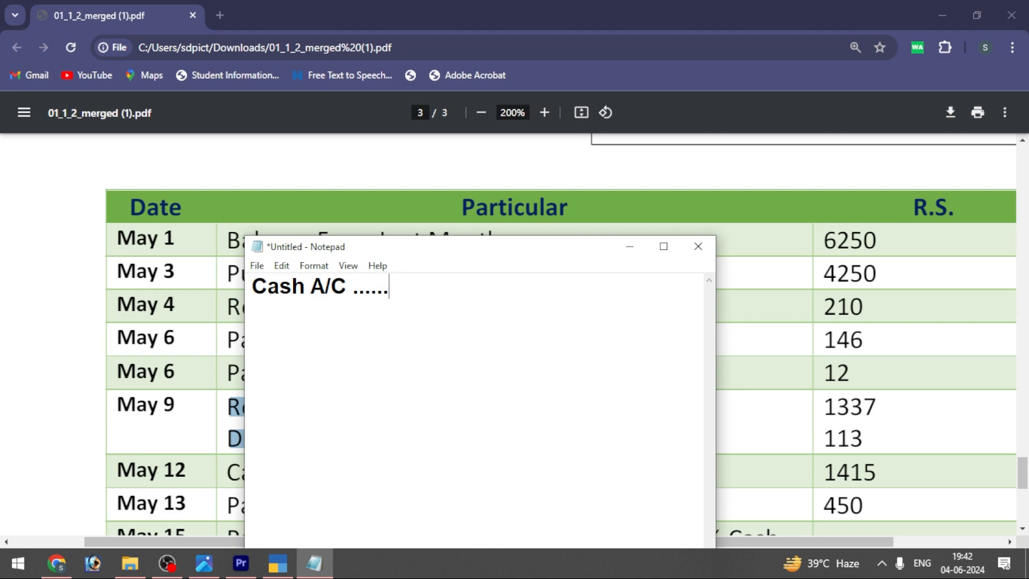
text(....Dr  137)
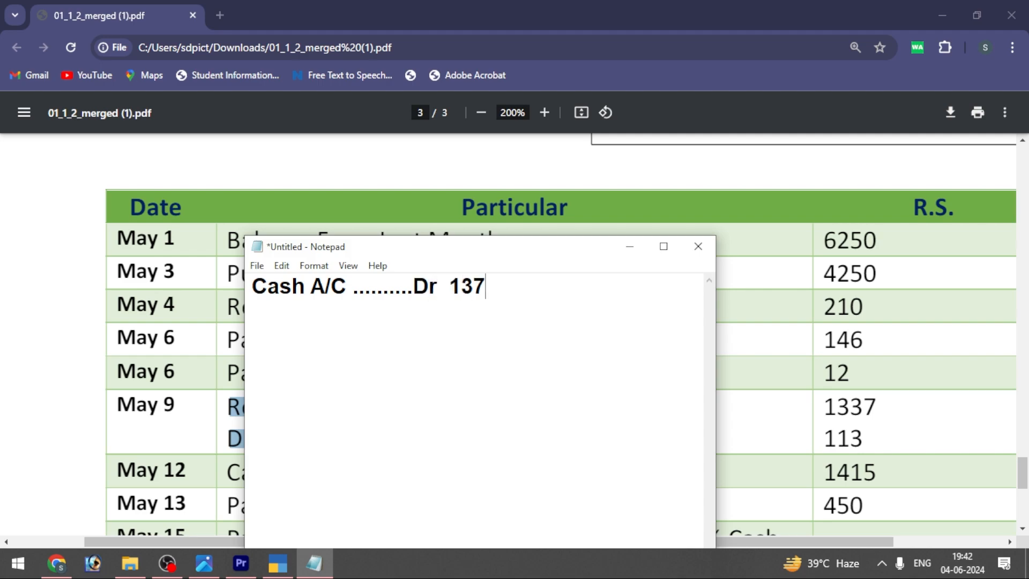
key(BackSpace)
text(37)
key(Return)
Step: Add the second journal line "Discouct Allow A/C....113" below the cash line
text(Discou)
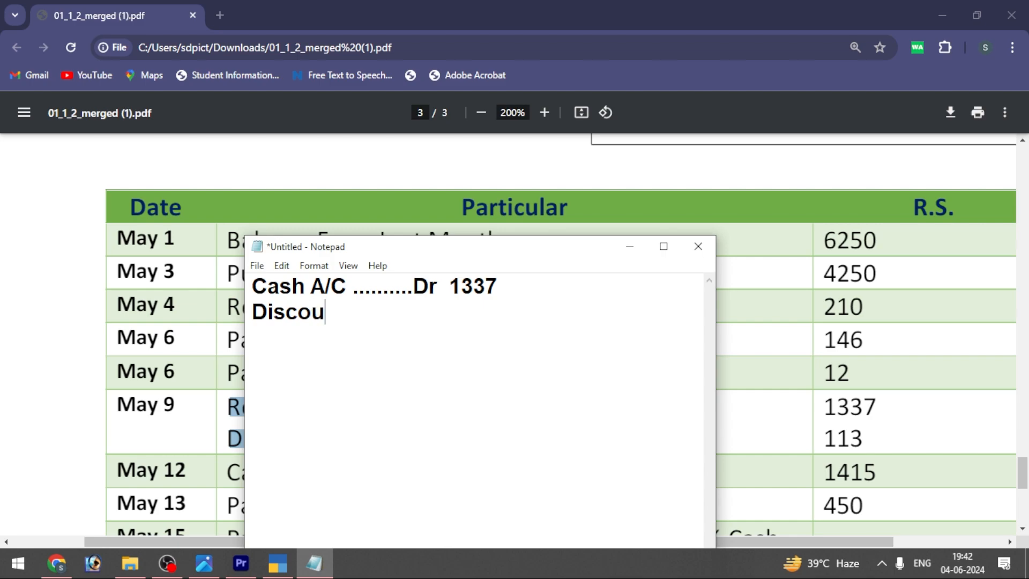
text(ct Allw)
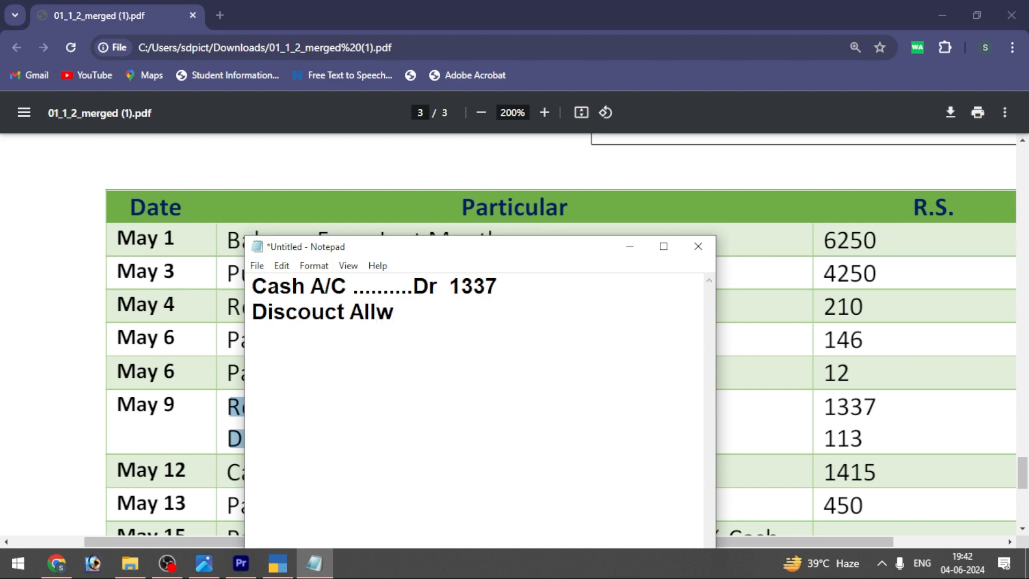
text( A/C....113)
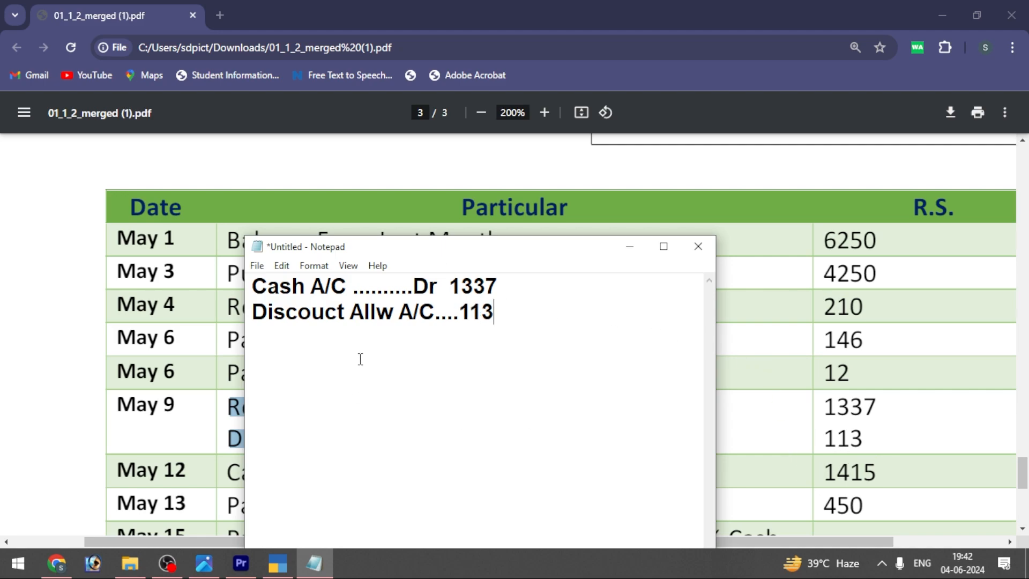
click(381, 307)
text(o)
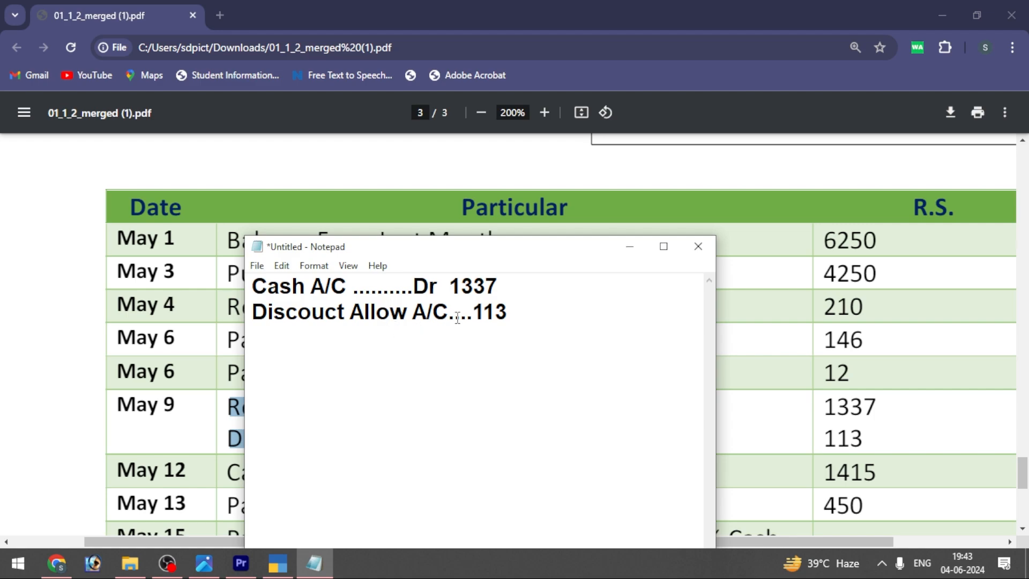
click(512, 315)
key(Return)
Step: Highlight the cash line and the discount line of the note one after the other to review them
drag(252, 285, 502, 285)
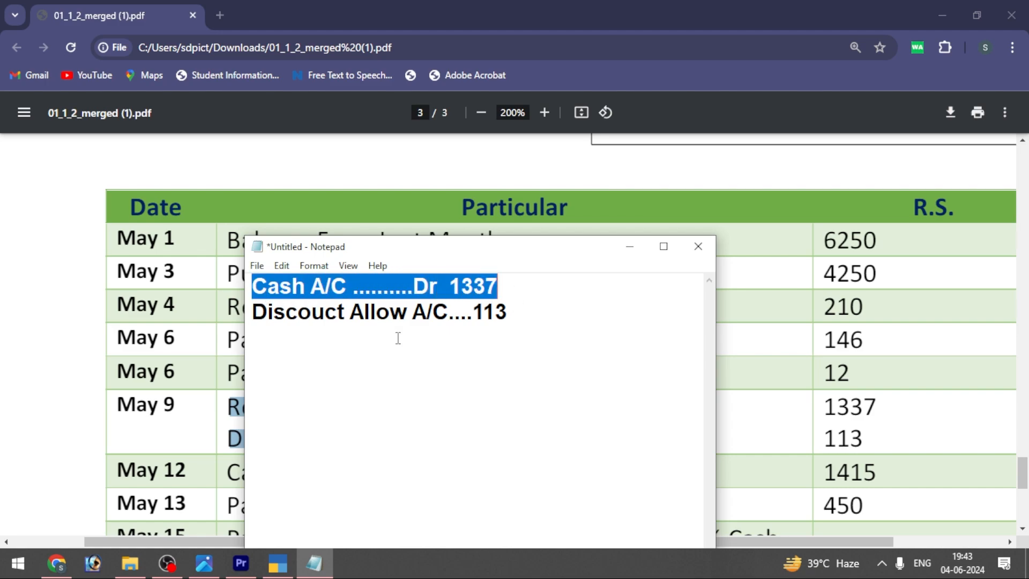
click(397, 337)
drag(253, 312, 521, 319)
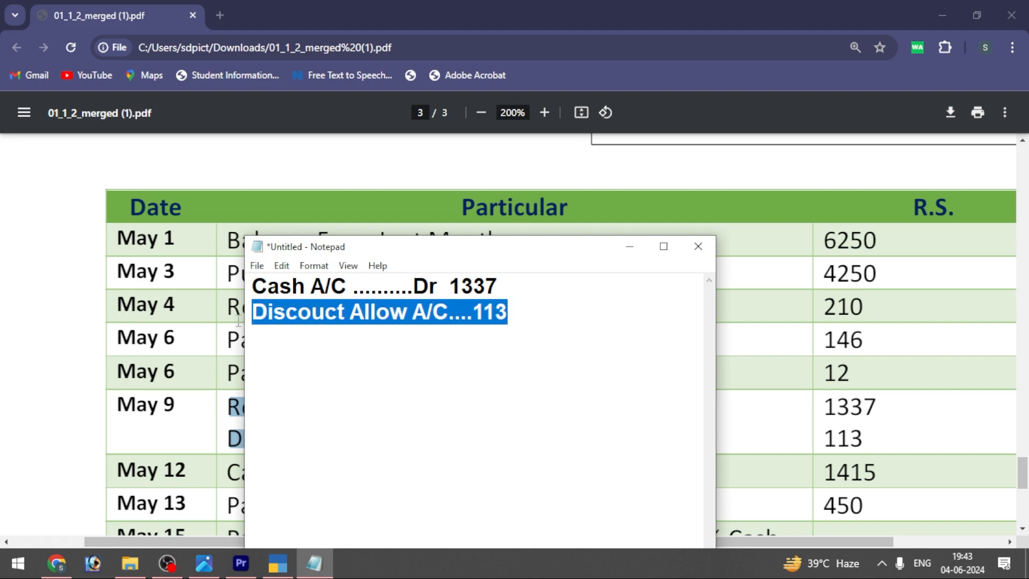
Step: Open the recent Presentation2 in PowerPoint at slide 47 on discount received and allowed, and close the File Explorer window
mouse_move(131, 569)
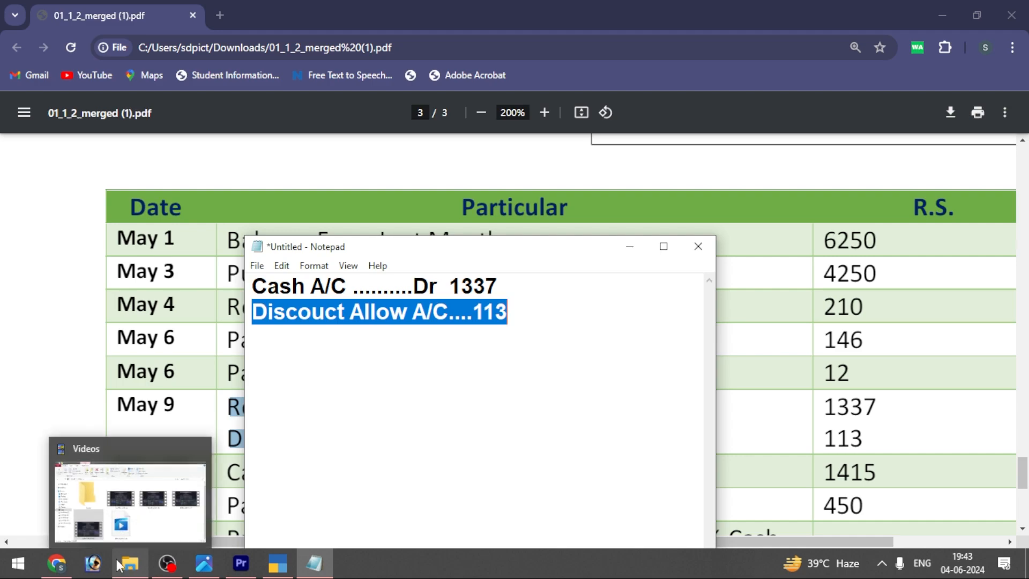
click(130, 564)
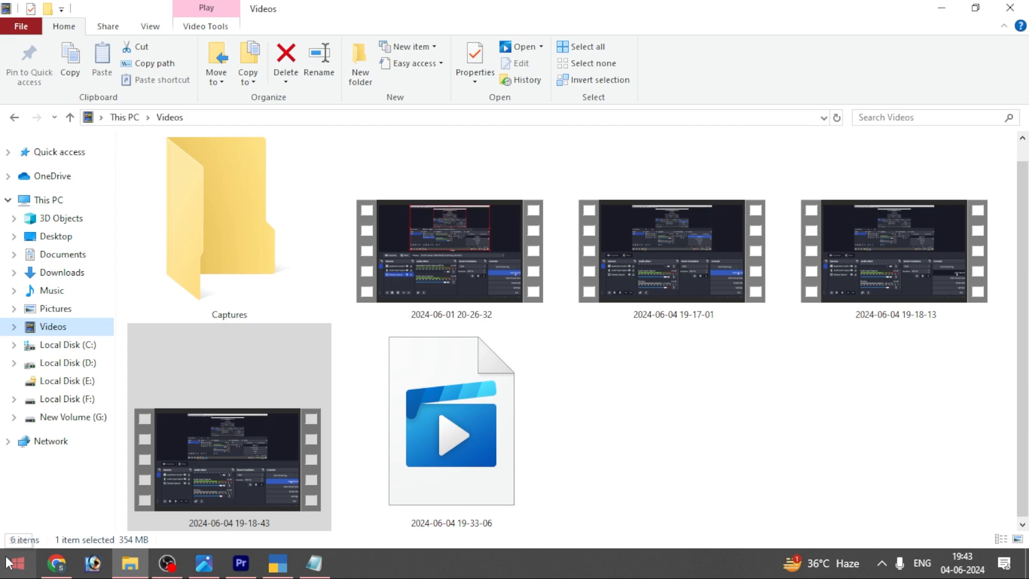
click(26, 572)
text(pp)
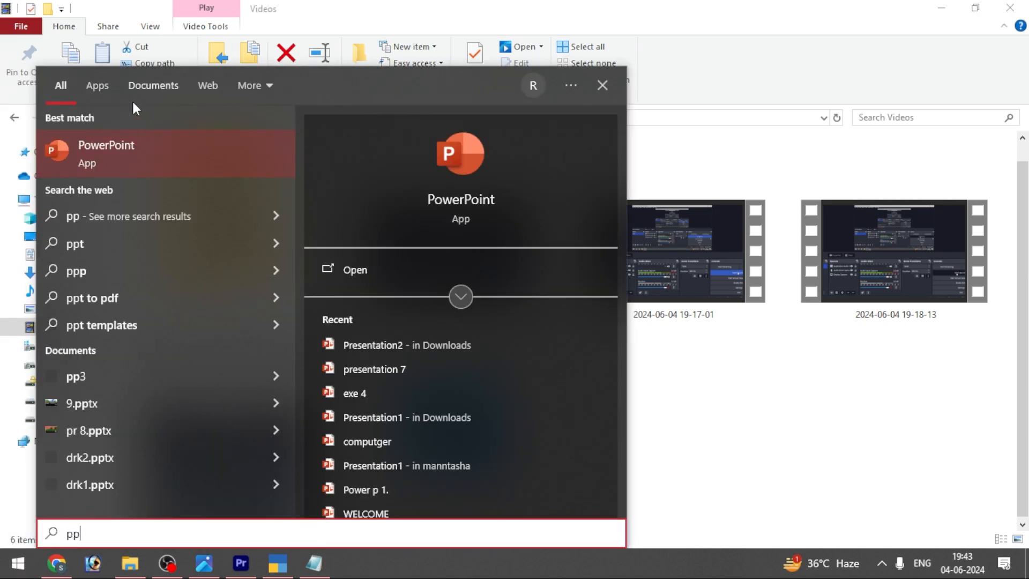
key(Return)
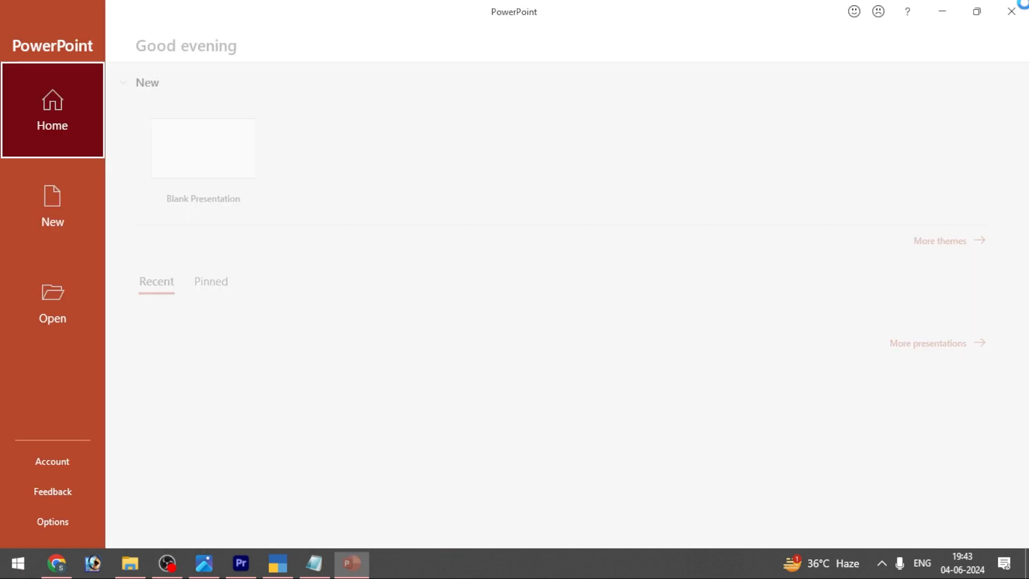
click(216, 355)
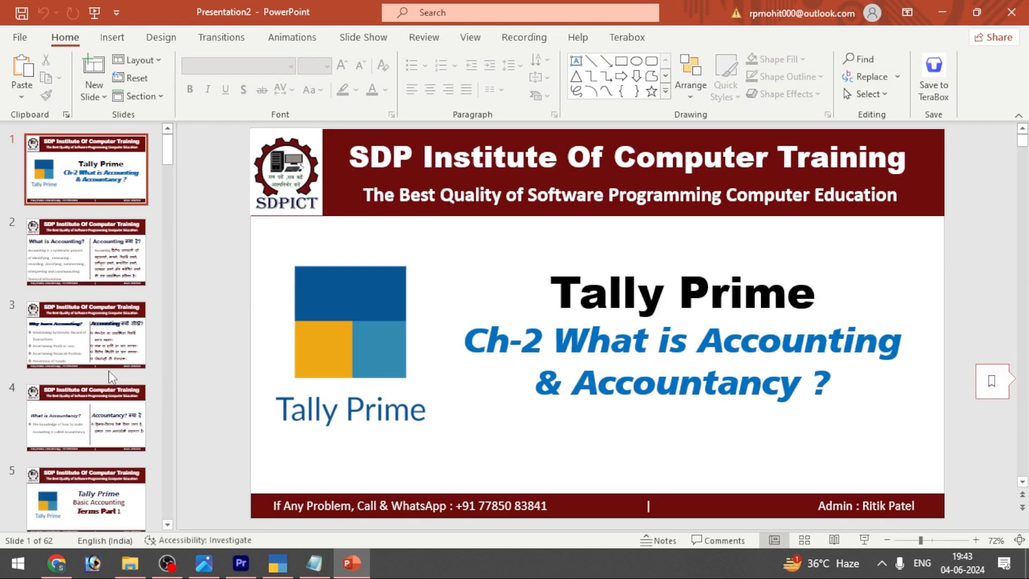
drag(168, 149, 170, 432)
click(122, 346)
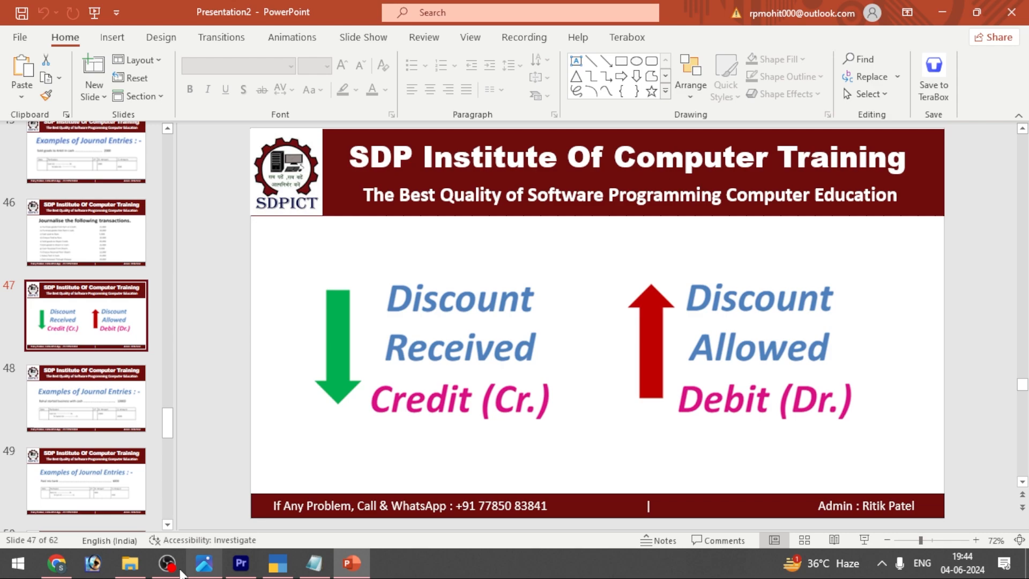
right_click(130, 562)
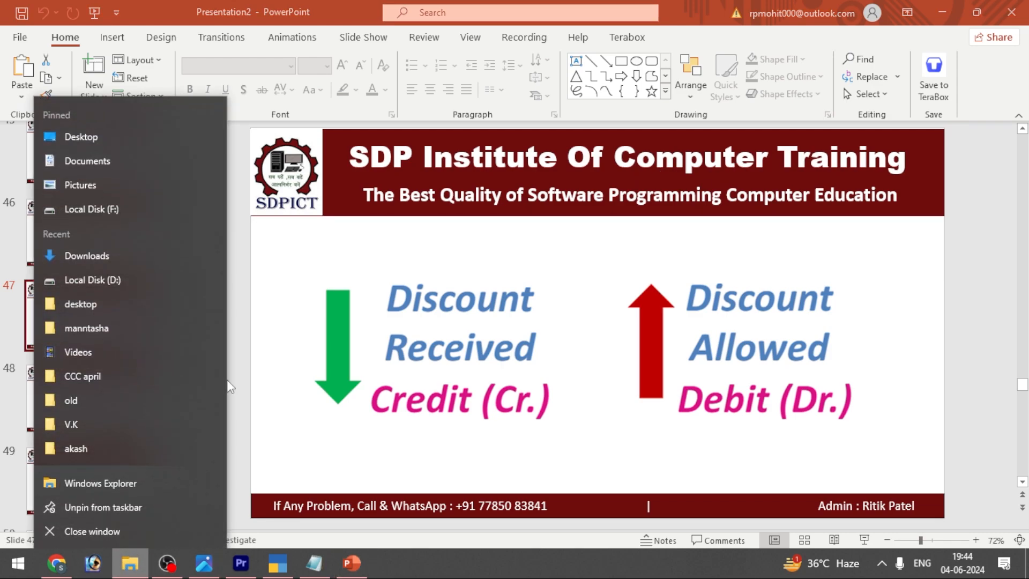
click(94, 542)
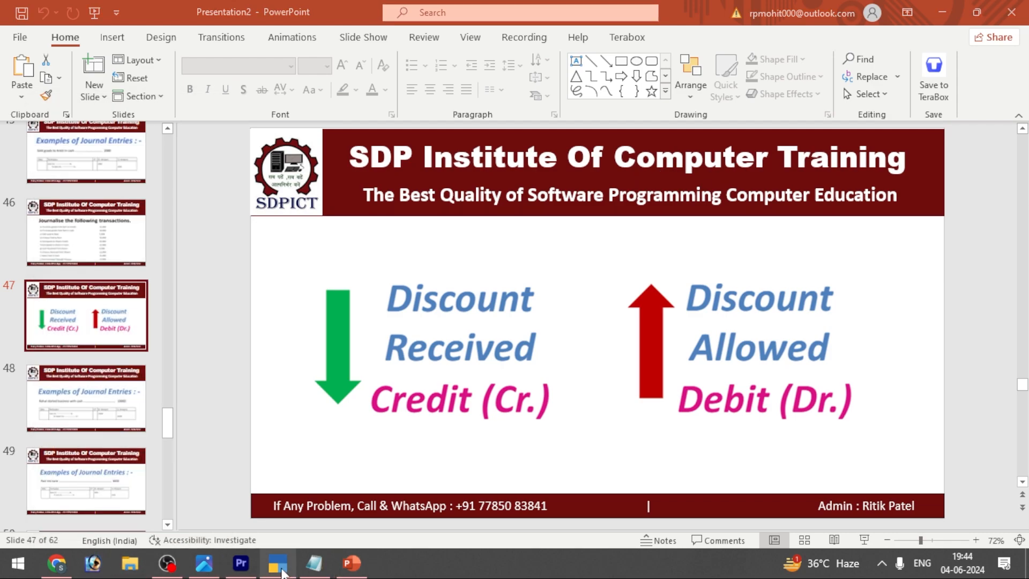
Step: Close the class 14.png image and compare the PDF's May 9 entry with the PowerPoint slide on discount received and allowed
mouse_move(53, 563)
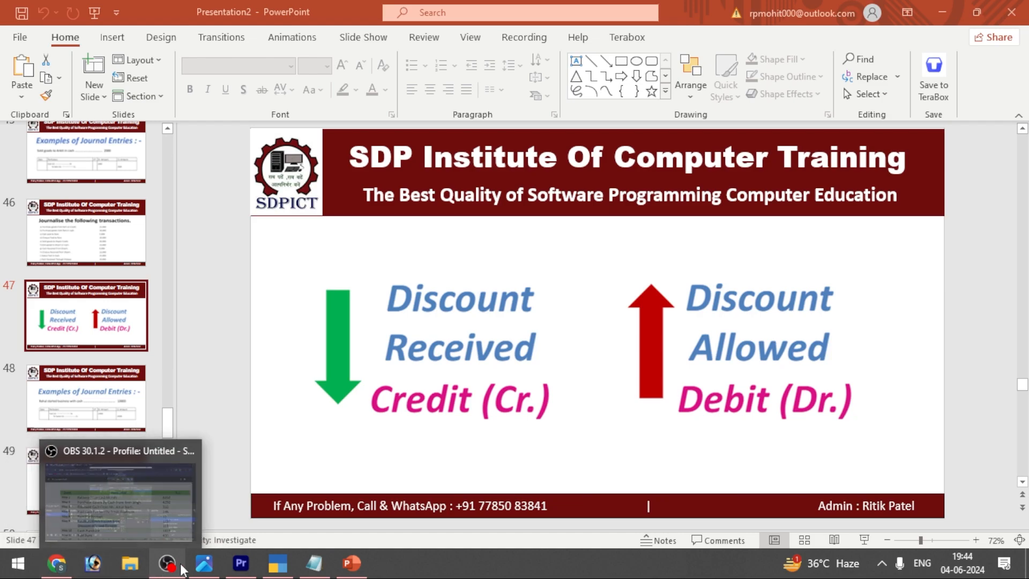
mouse_move(241, 568)
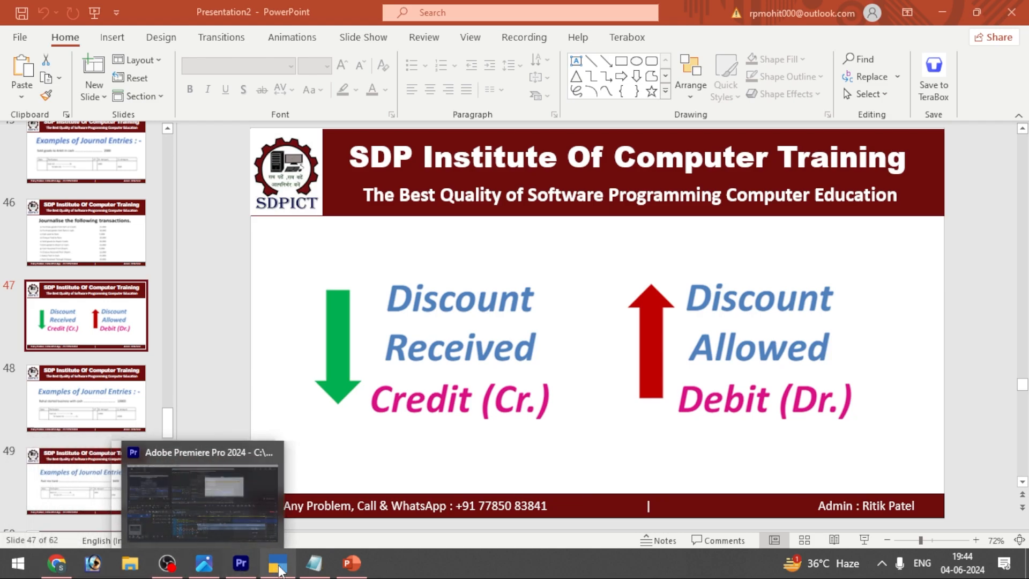
click(203, 563)
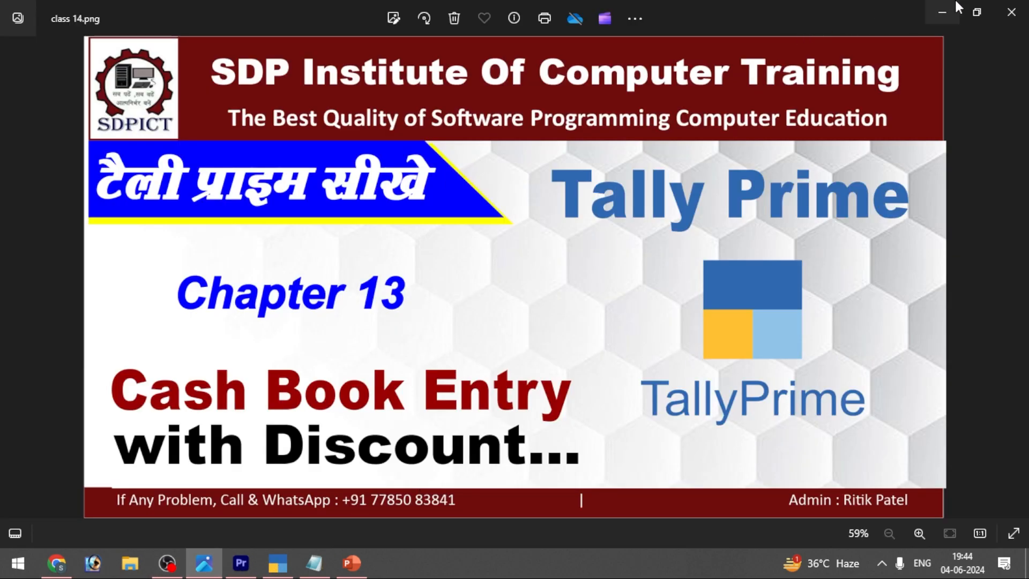
click(1011, 12)
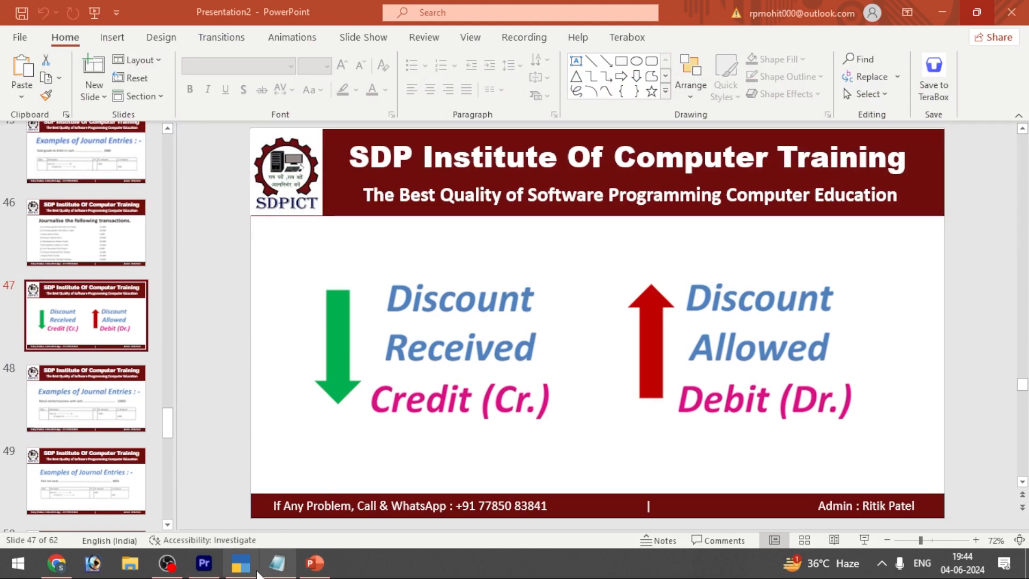
click(56, 563)
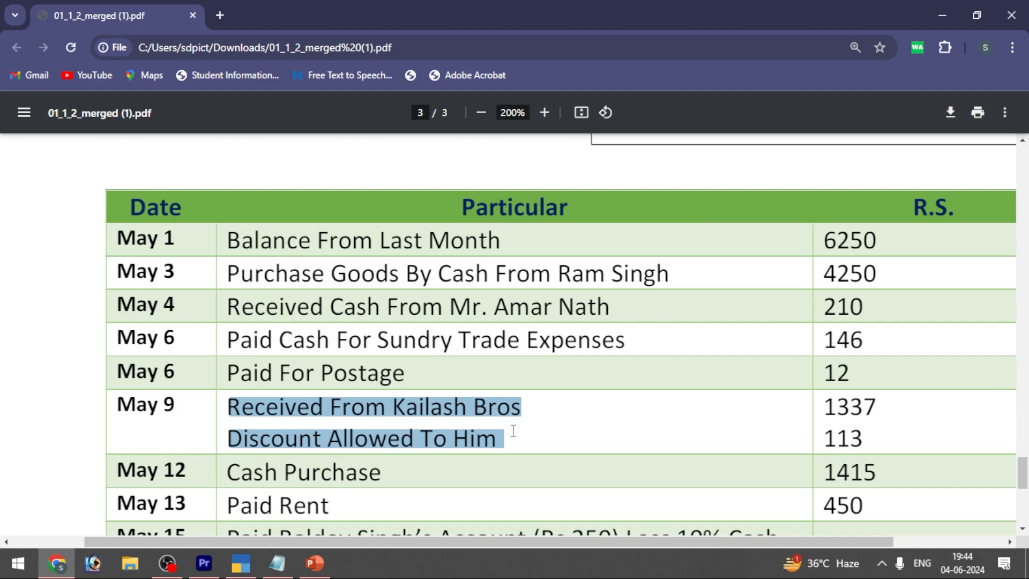
click(315, 563)
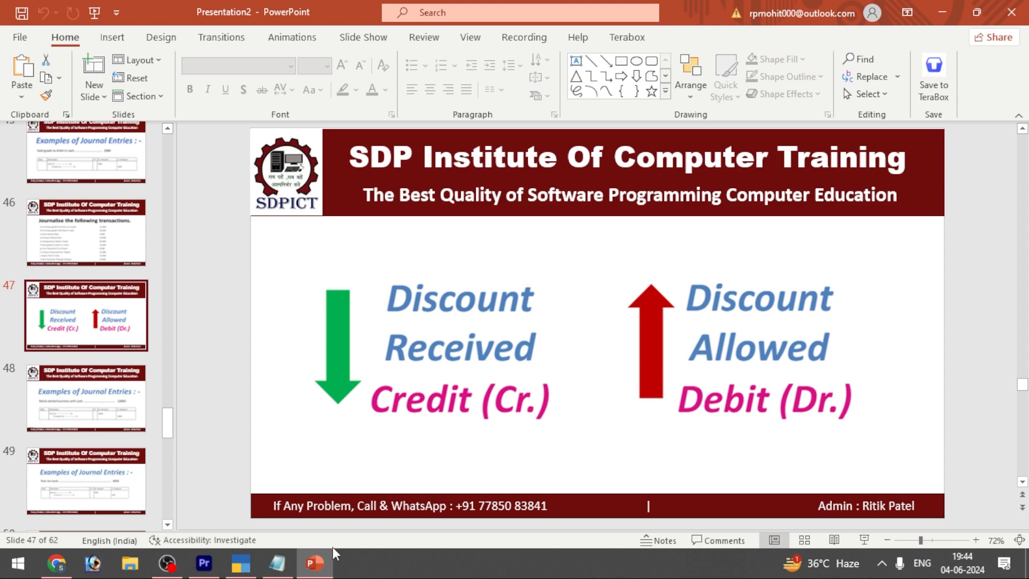
Step: Add the credit line "To Kailash Bros A/c 1450" to the Notepad journal note and reposition its window over TallyPrime
click(240, 563)
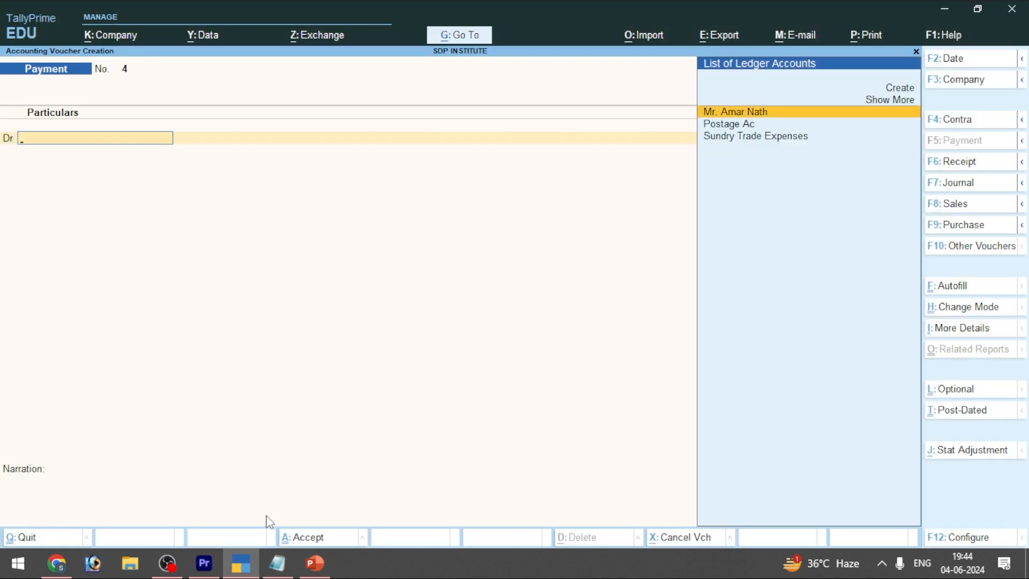
click(276, 563)
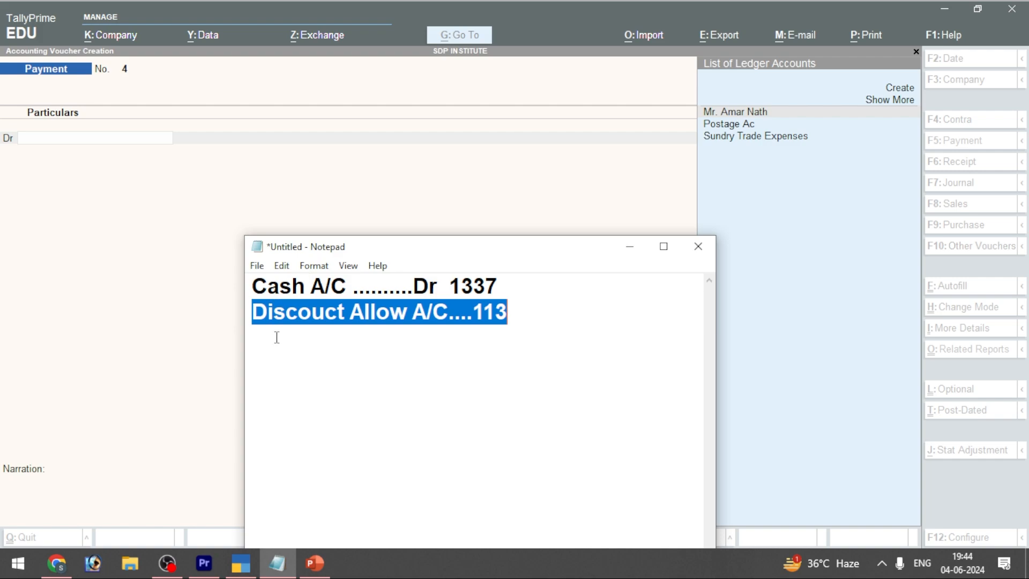
click(290, 357)
key(Tab)
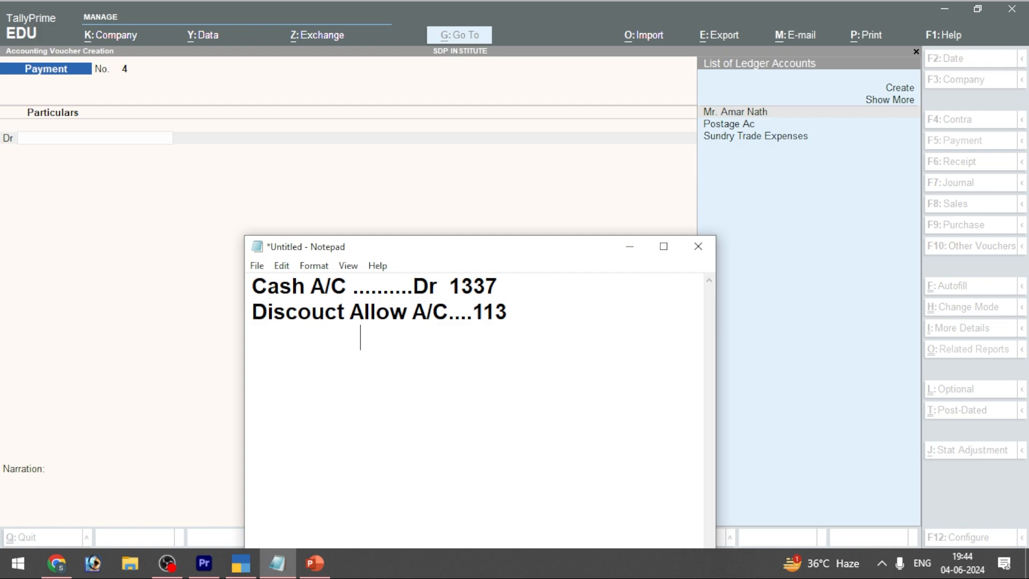
text(To Kaila)
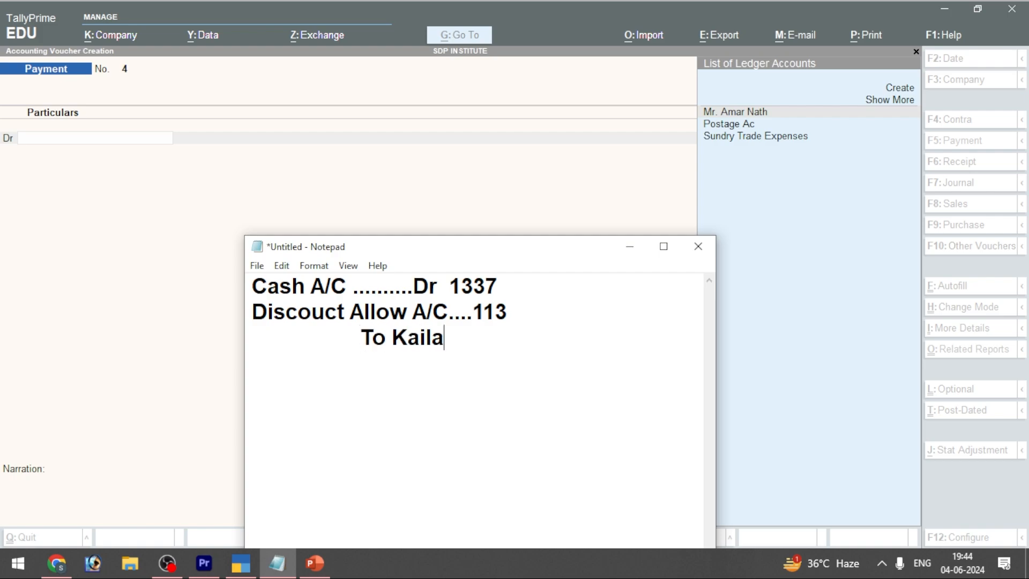
text(sh B)
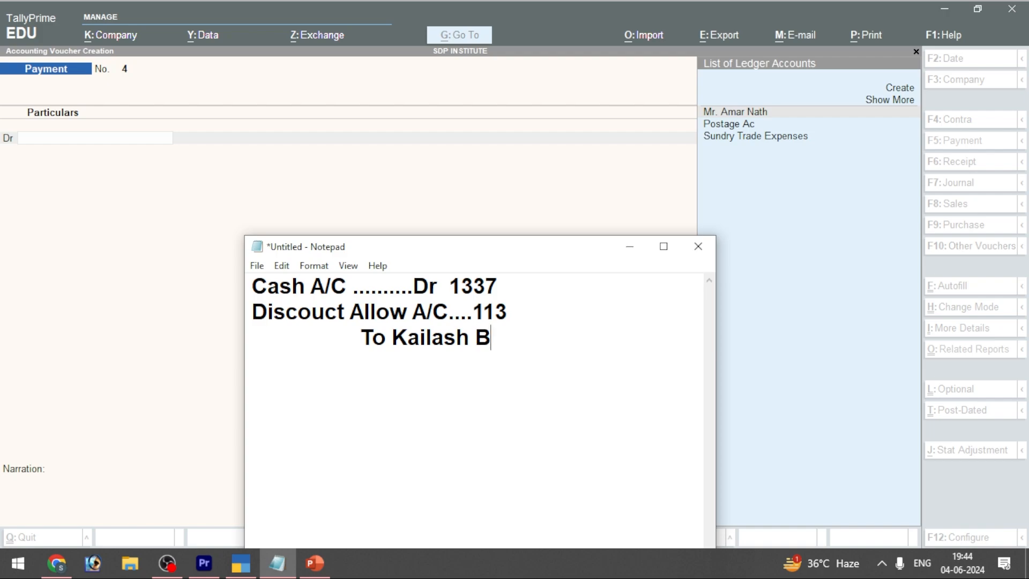
text(ros A/c )
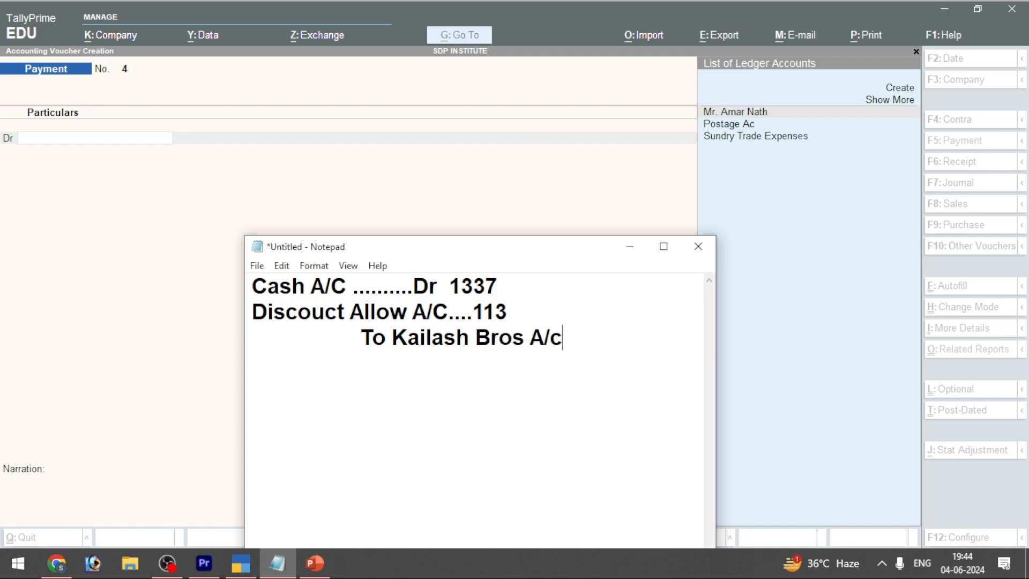
text(14)
text(50)
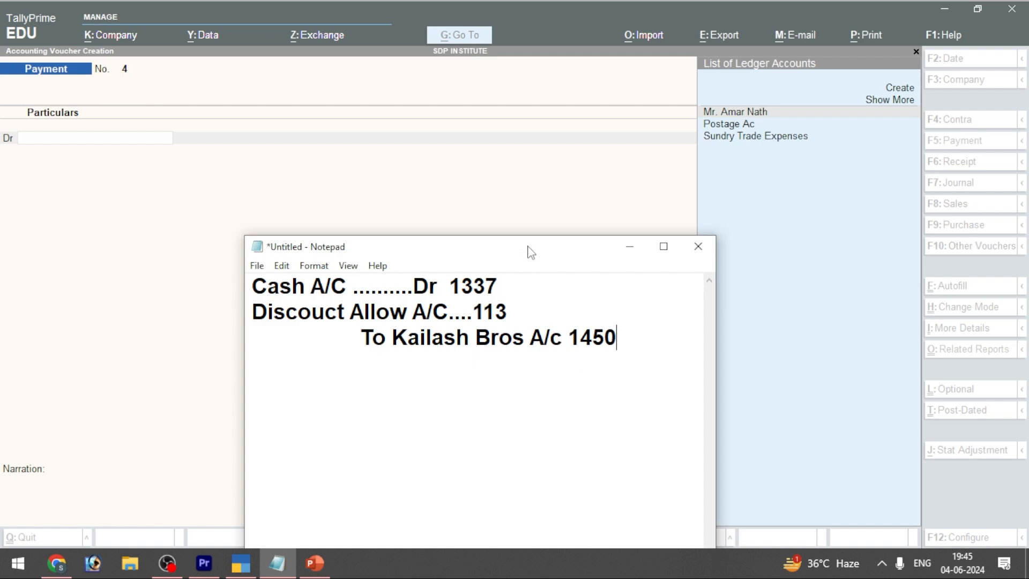
drag(528, 248, 487, 237)
drag(379, 239, 453, 221)
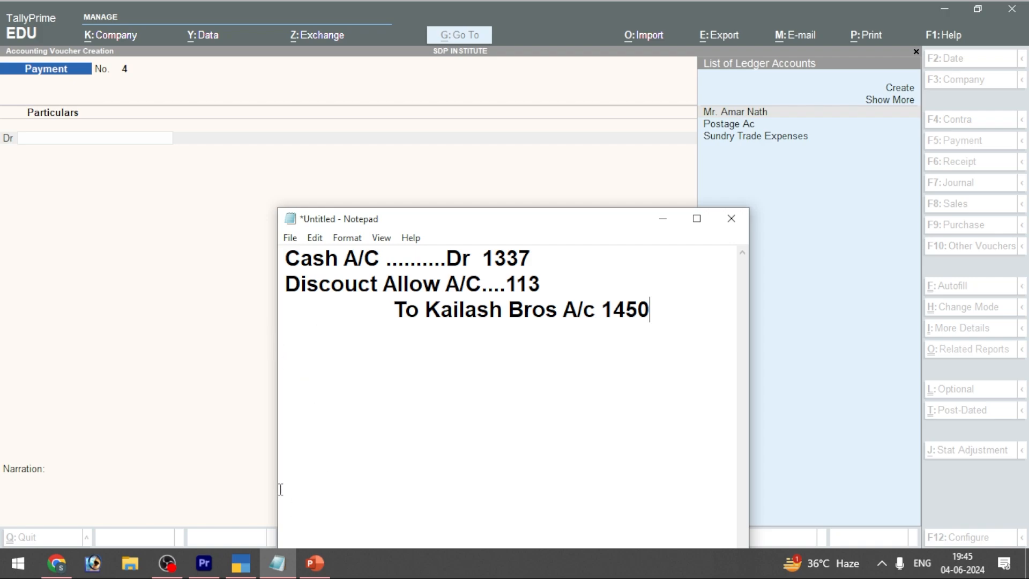
Step: Start a Receipt voucher in TallyPrime and create the ledger "Kailash Bros Ac" under Sundry Debtors for its credit line
click(180, 289)
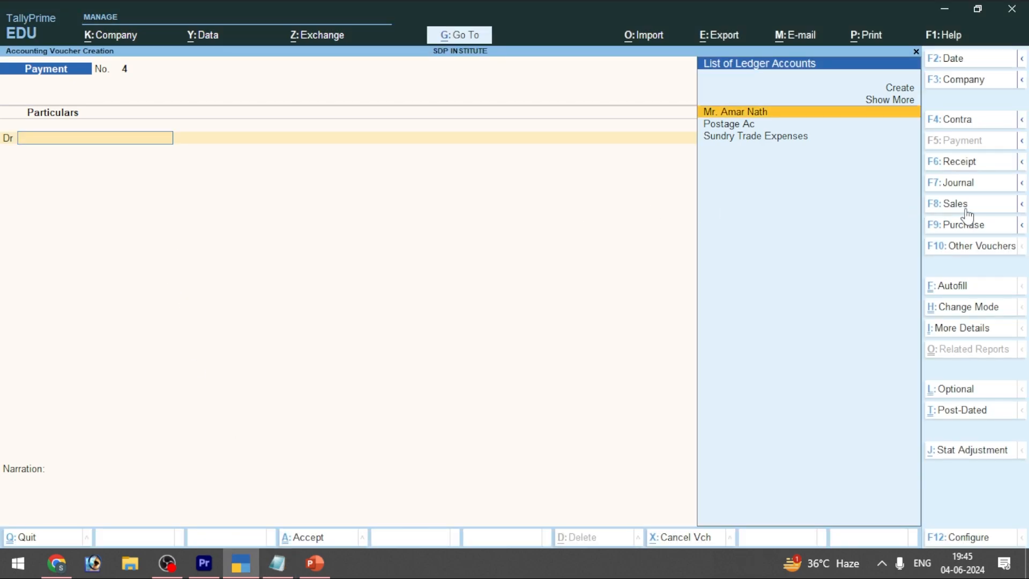
click(955, 163)
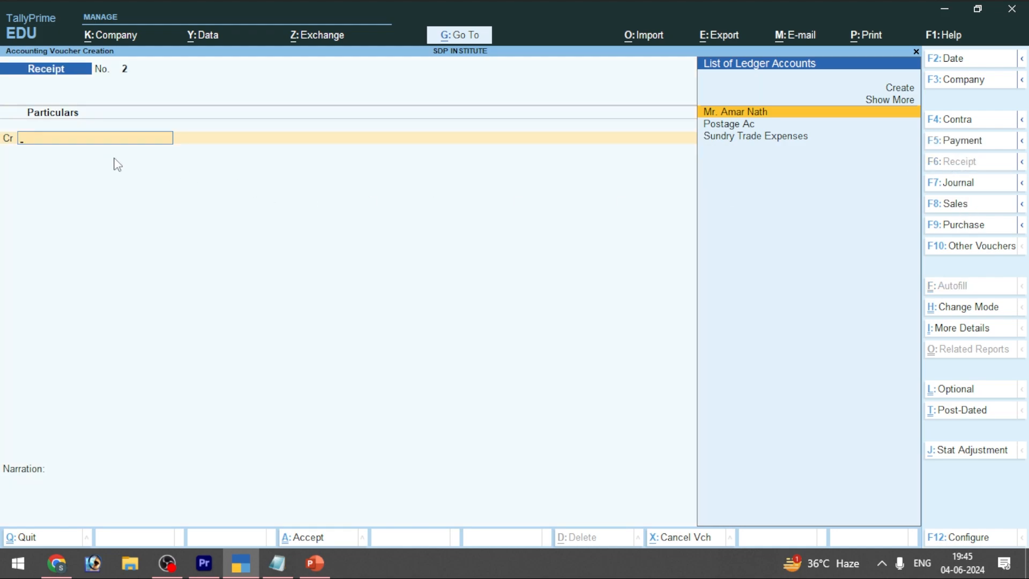
click(900, 87)
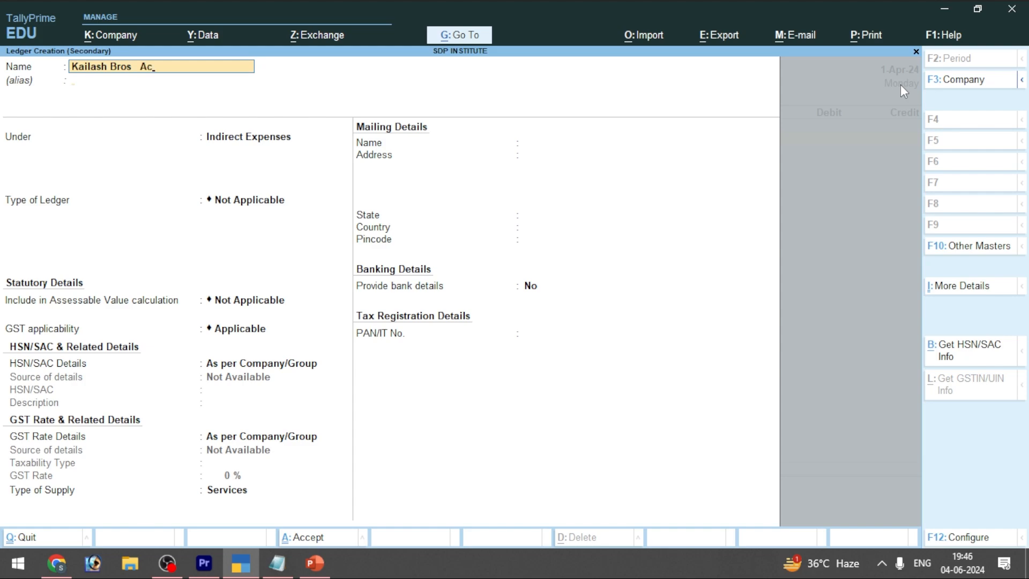
key(Return)
key(Return)
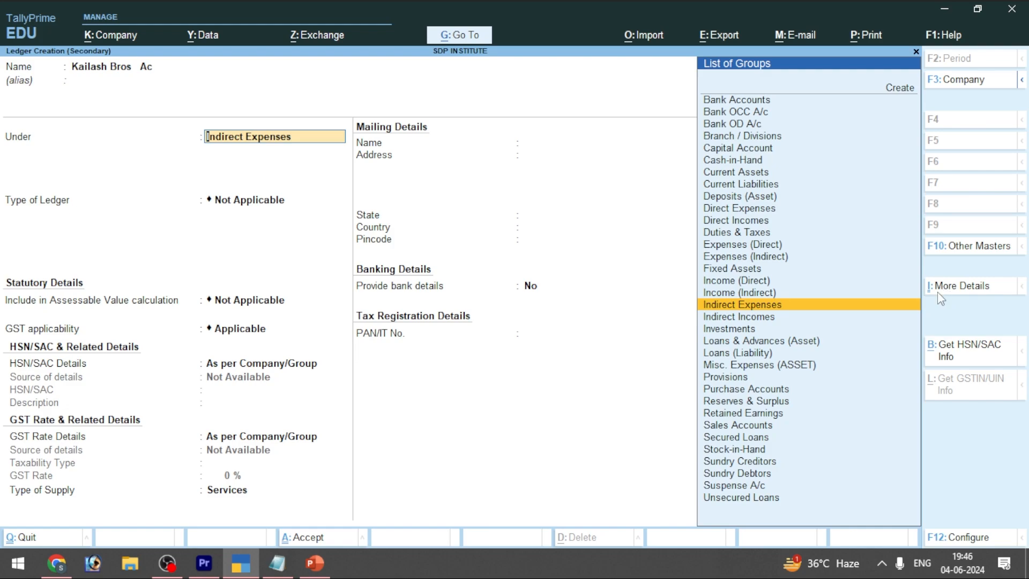
click(763, 472)
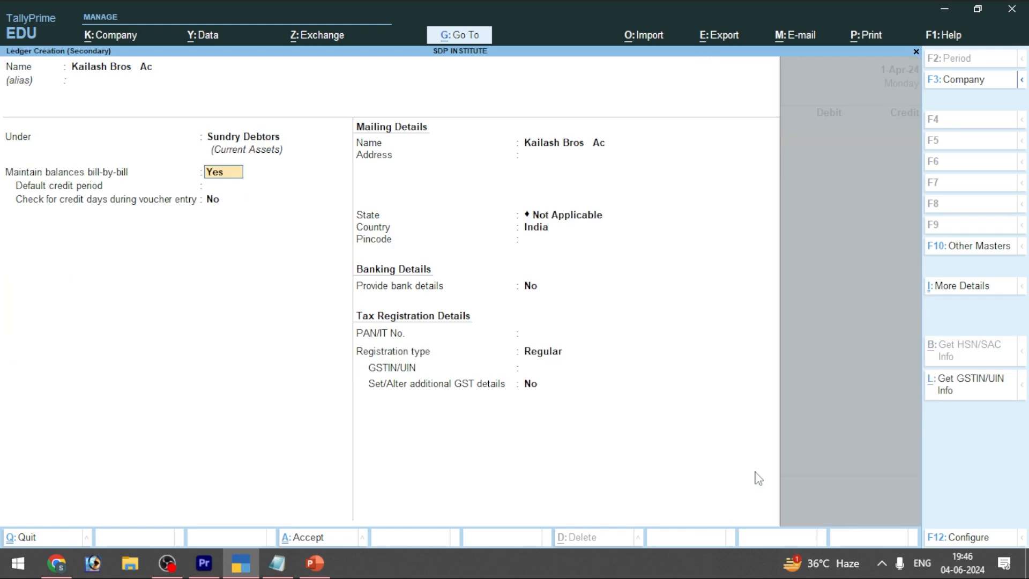
key(ctrl+a)
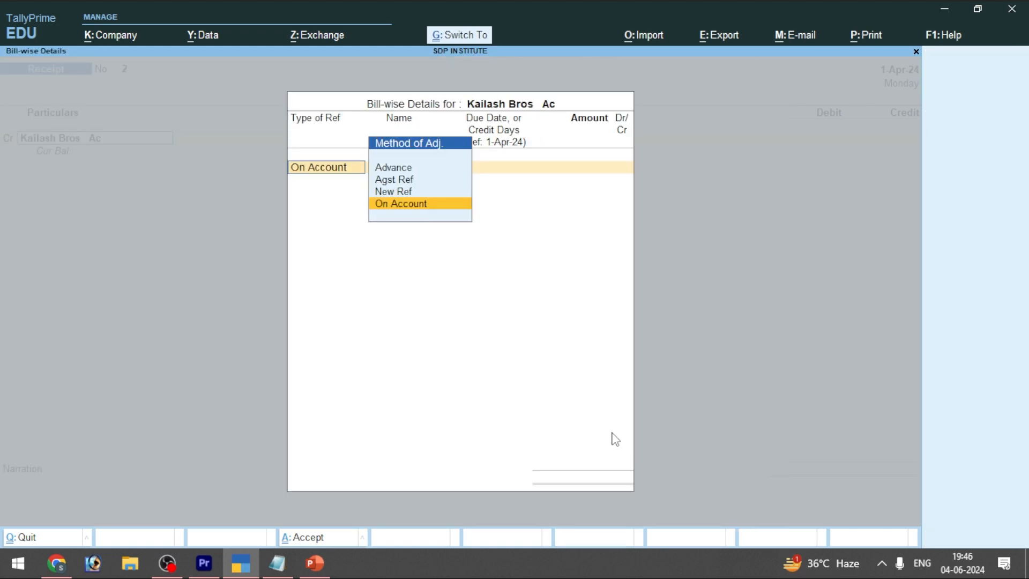
Step: Enter the bill-wise details for Kailash Bros Ac as On Account with a credit amount of 1,450
key(Return)
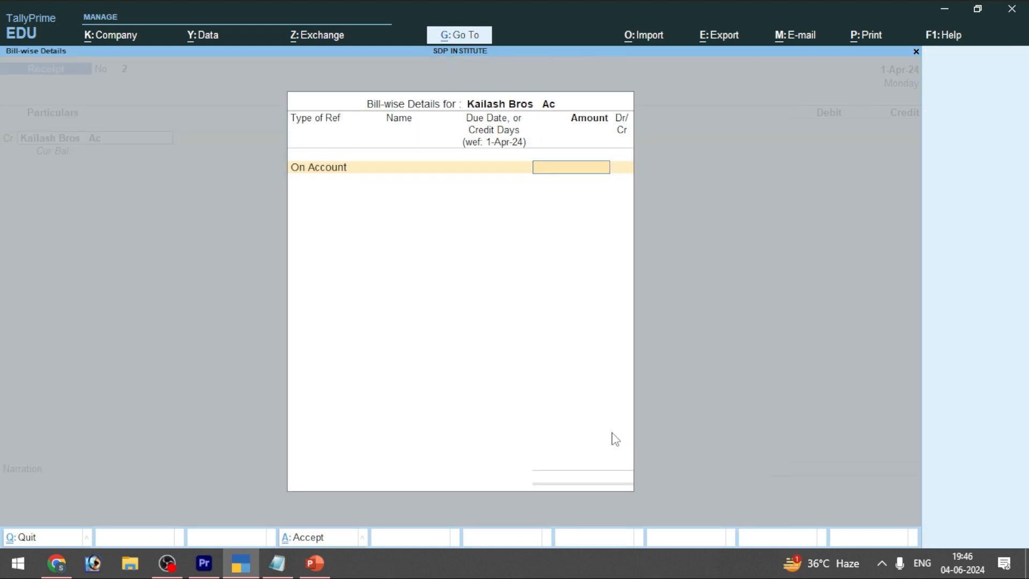
text(1,450)
key(Return)
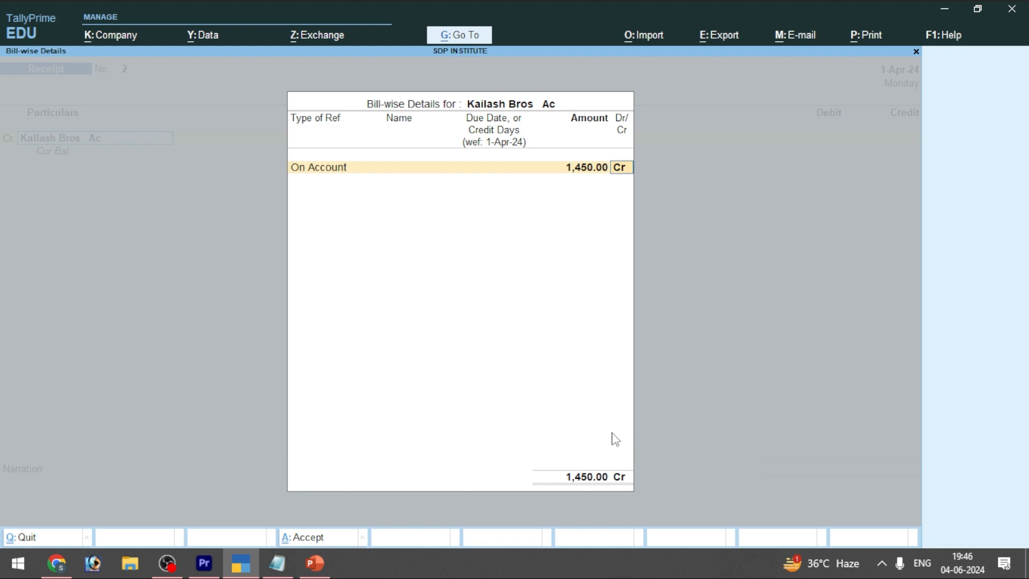
key(Return)
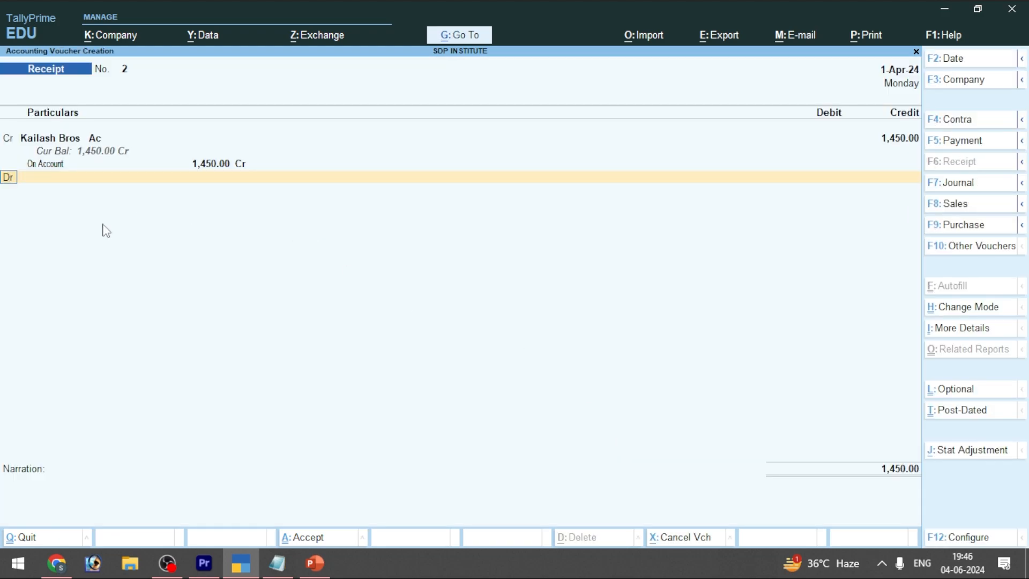
Step: Add Cash as the debit ledger of the receipt voucher and set its amount to 1,337
key(Return)
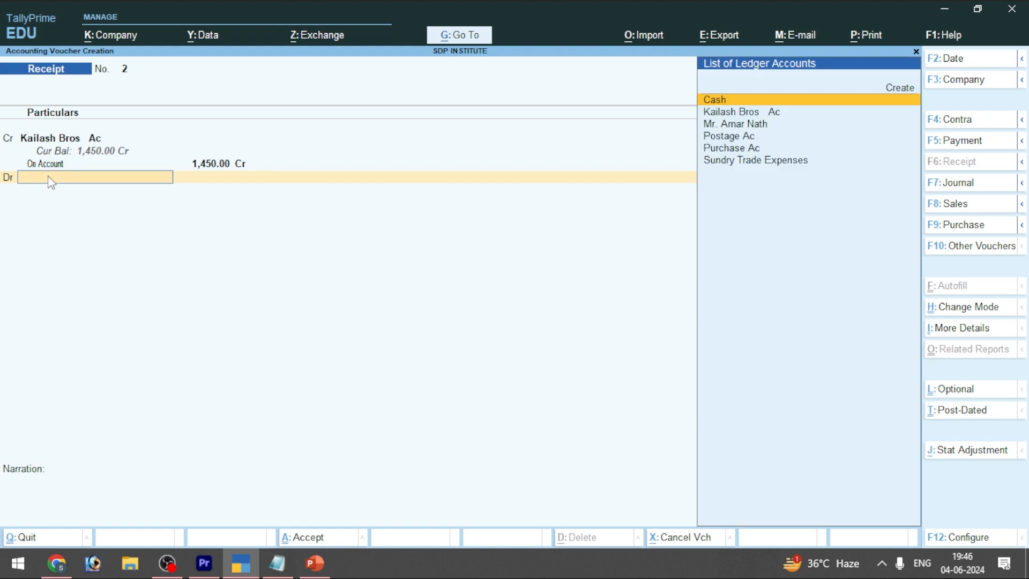
click(716, 101)
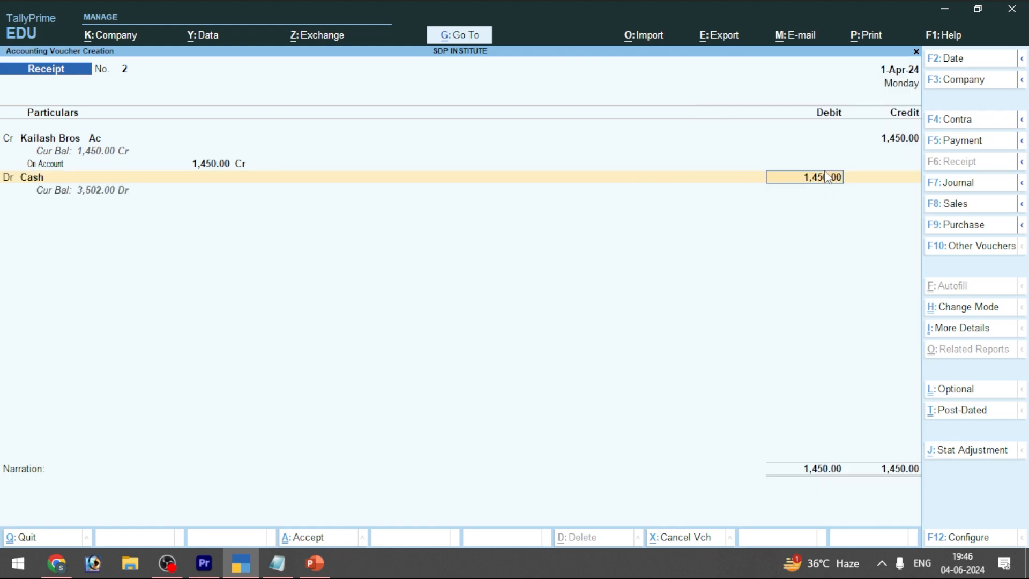
key(Up)
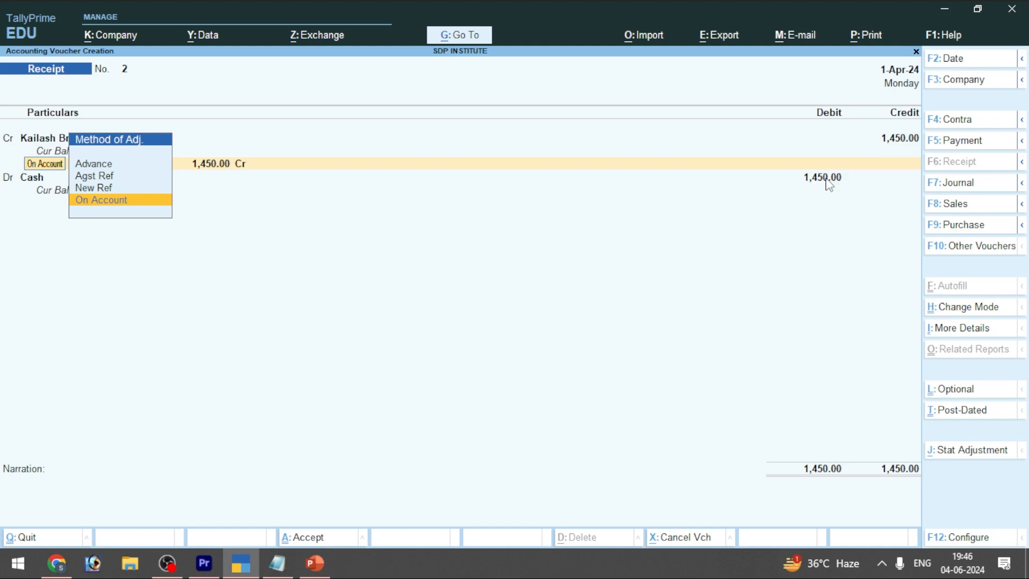
key(Return)
text(1)
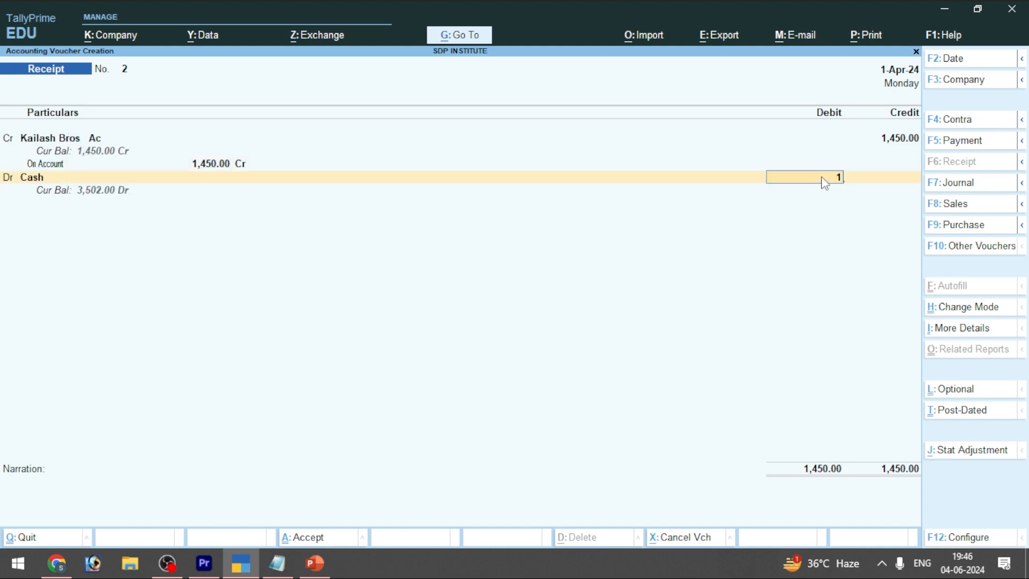
text(337)
key(Return)
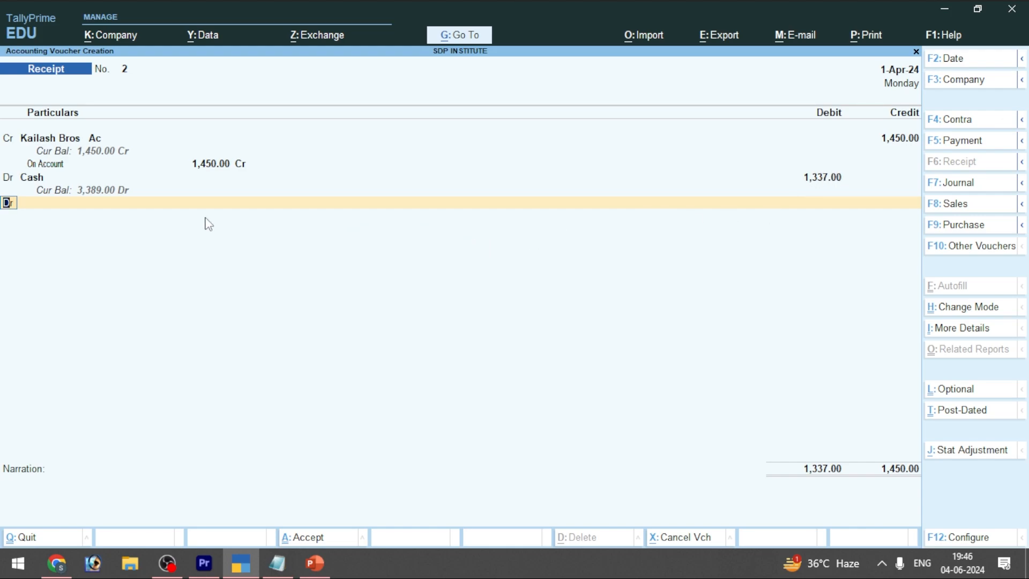
Step: Create the "Discount Allow" ledger under Indirect Expenses for the second debit line of 113 and save the receipt voucher
click(46, 204)
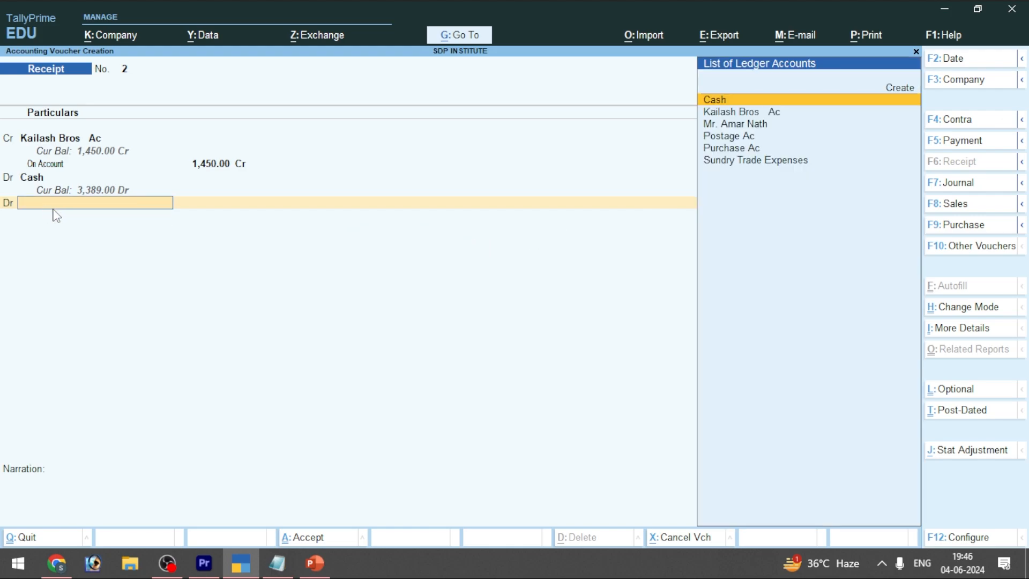
click(726, 101)
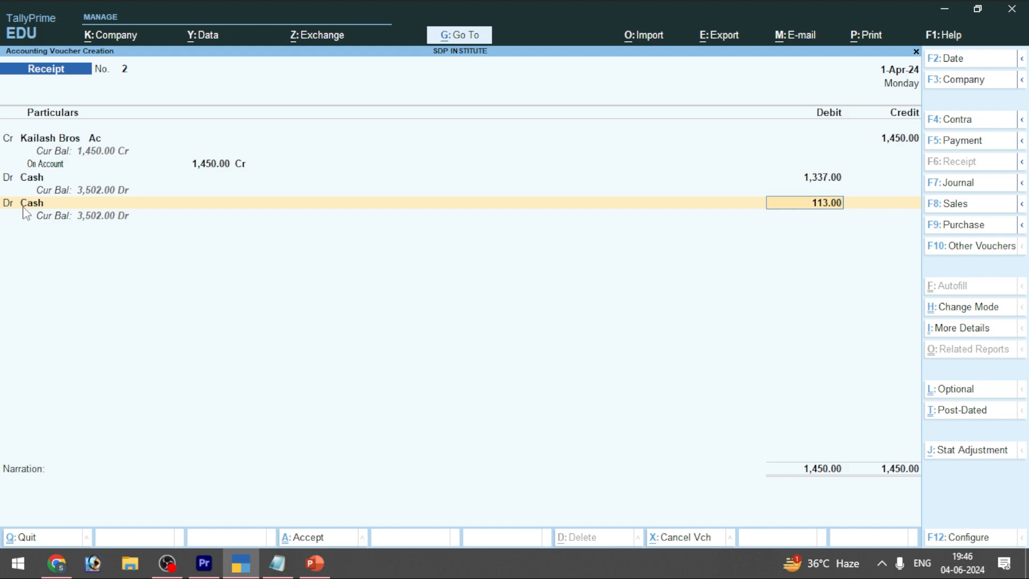
click(42, 204)
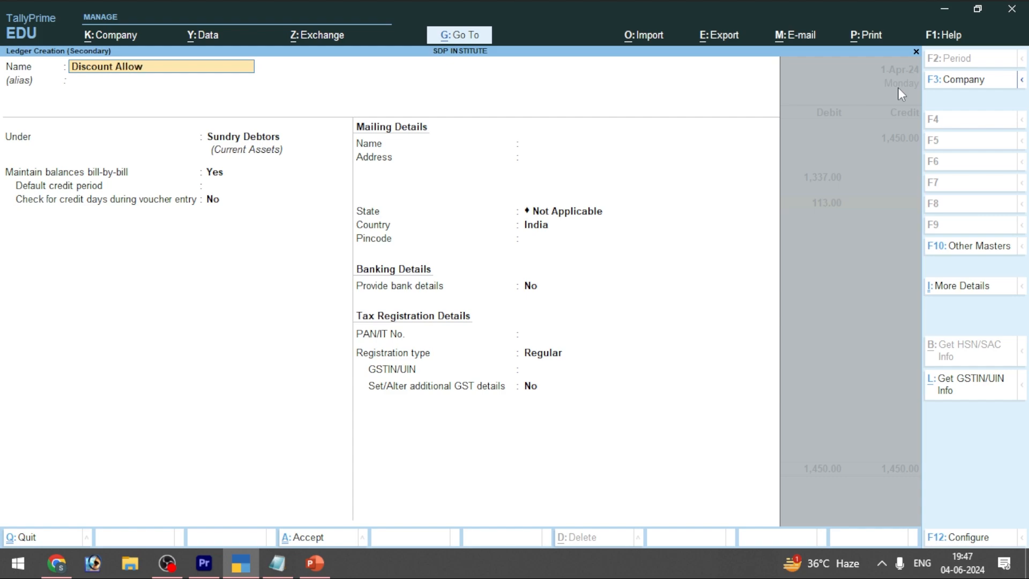
key(Return)
key(Return)
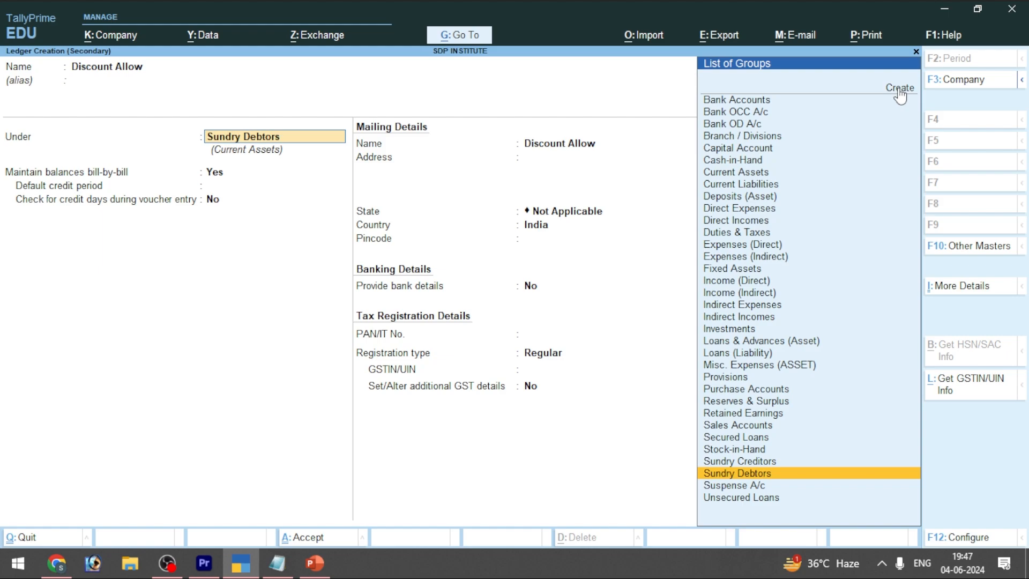
click(745, 305)
click(745, 306)
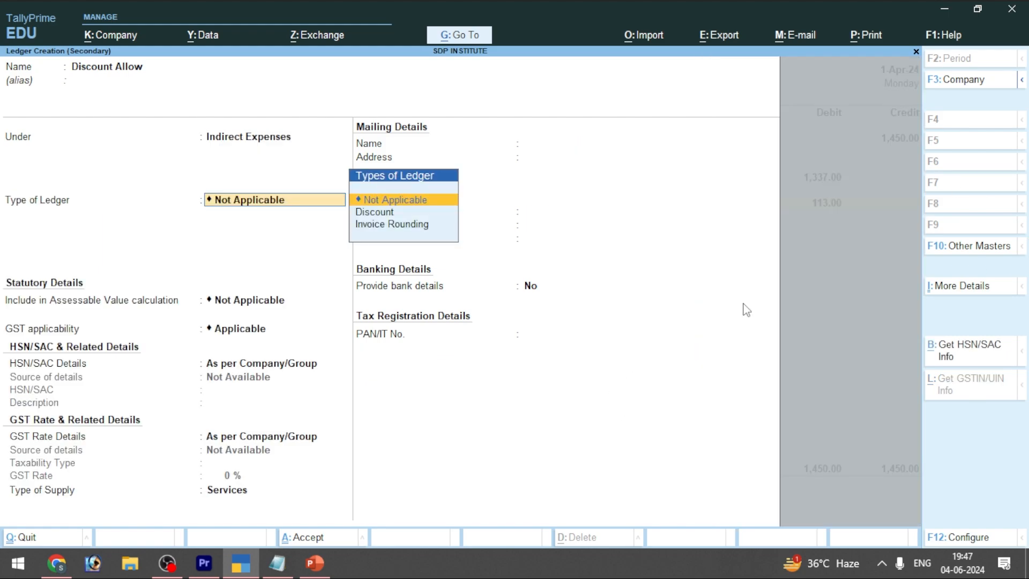
key(ctrl+a)
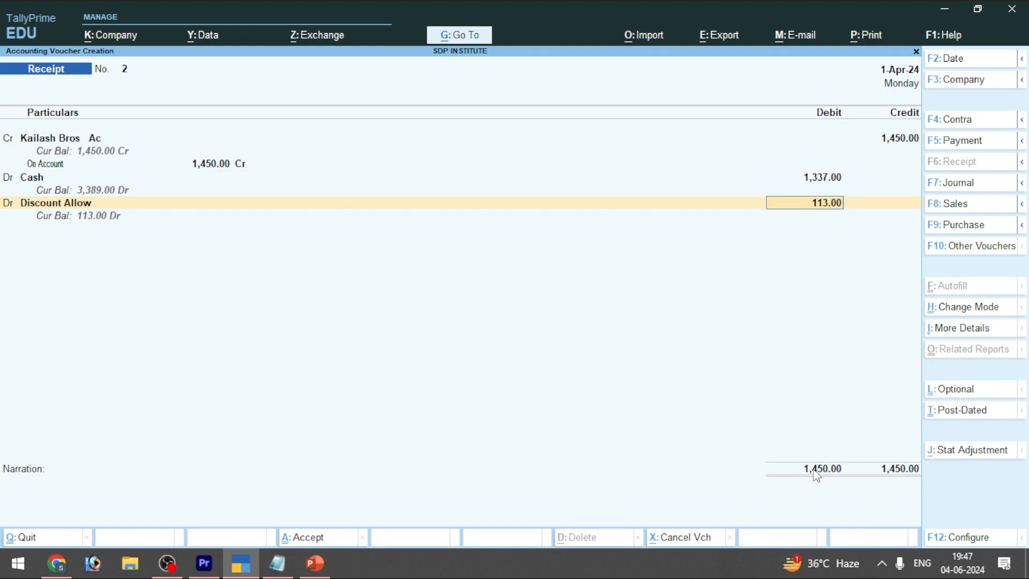
key(ctrl+a)
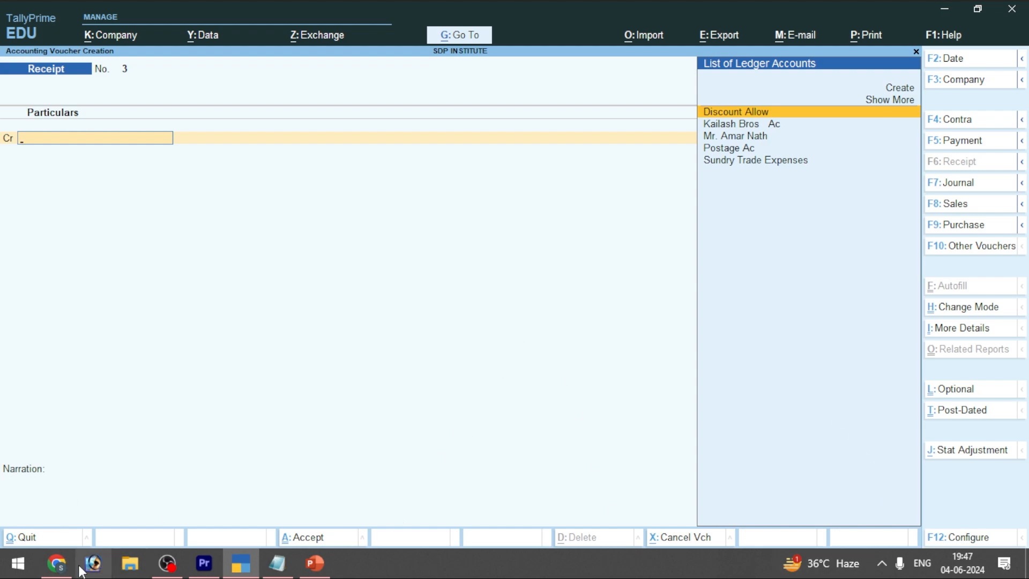
Step: Switch to the PDF in Chrome, look up the May 12 cash purchase entry and its amount, and return to TallyPrime
click(57, 563)
scroll(315, 471, down, 1)
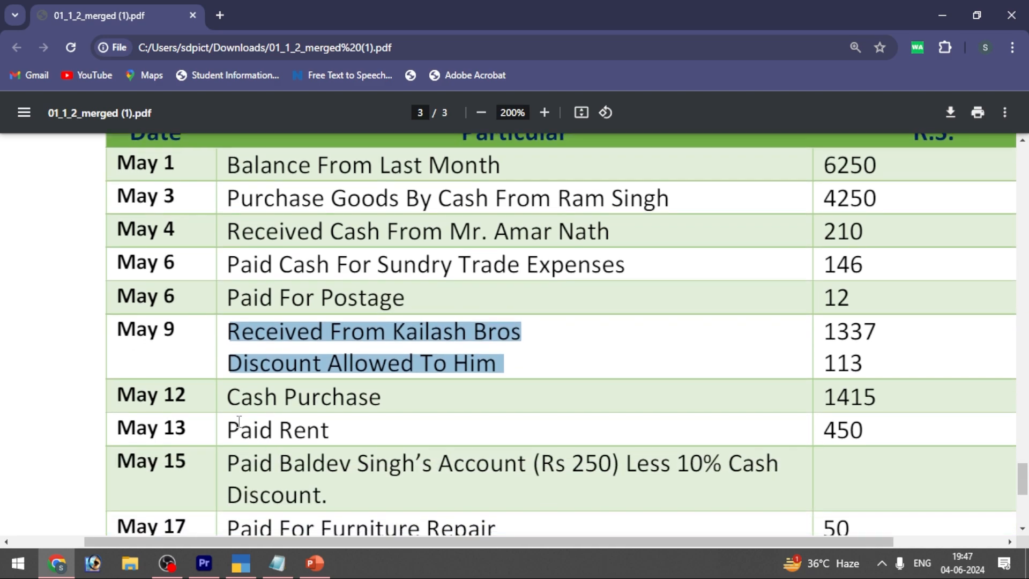
drag(227, 398, 399, 398)
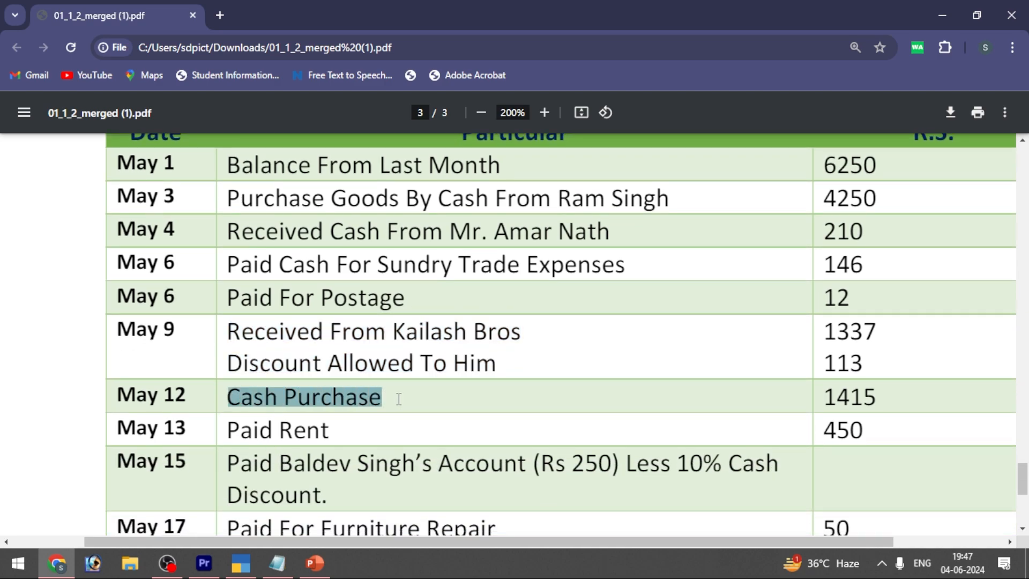
drag(825, 397, 893, 393)
click(240, 562)
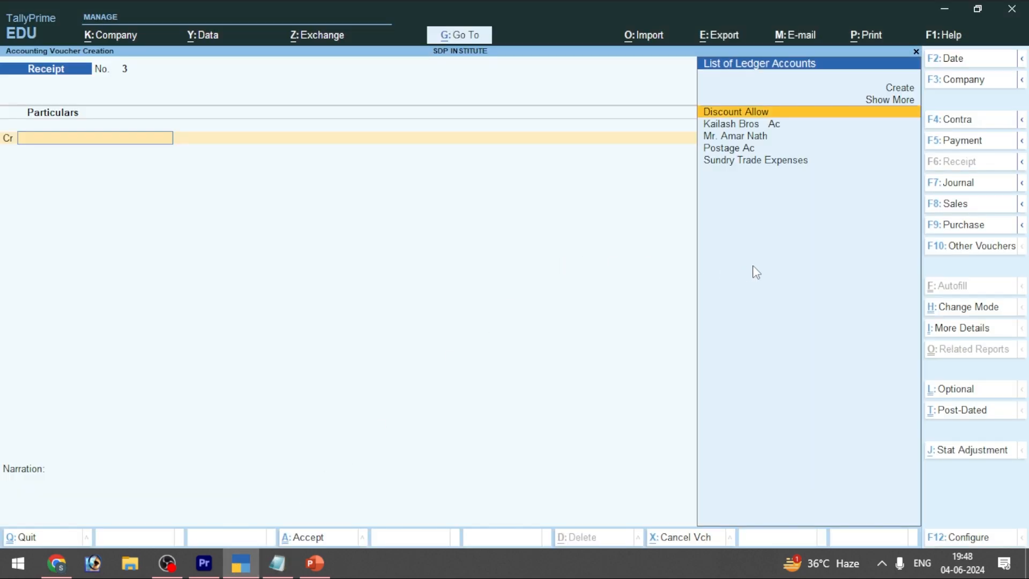
click(956, 142)
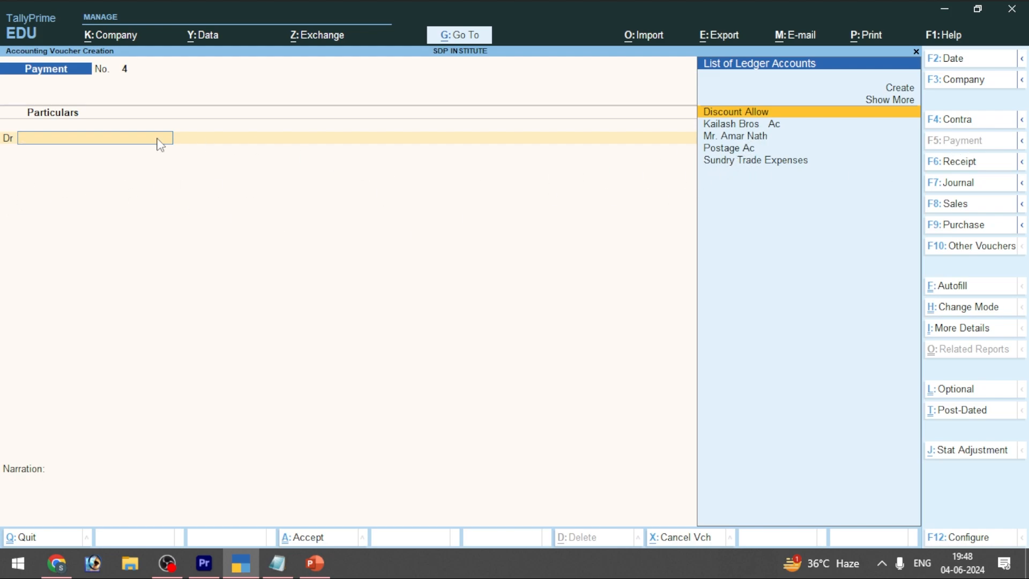
click(901, 90)
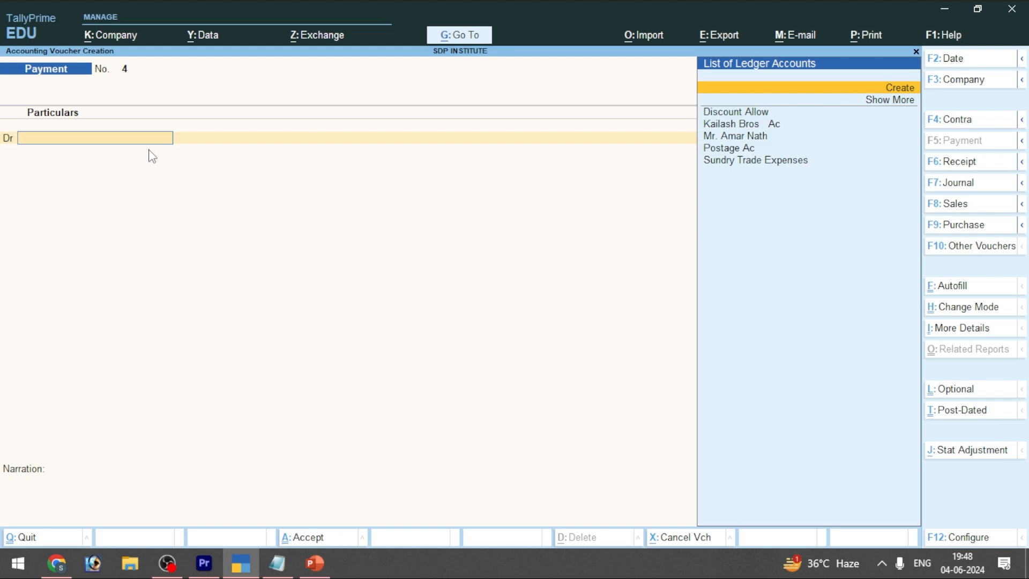
click(954, 161)
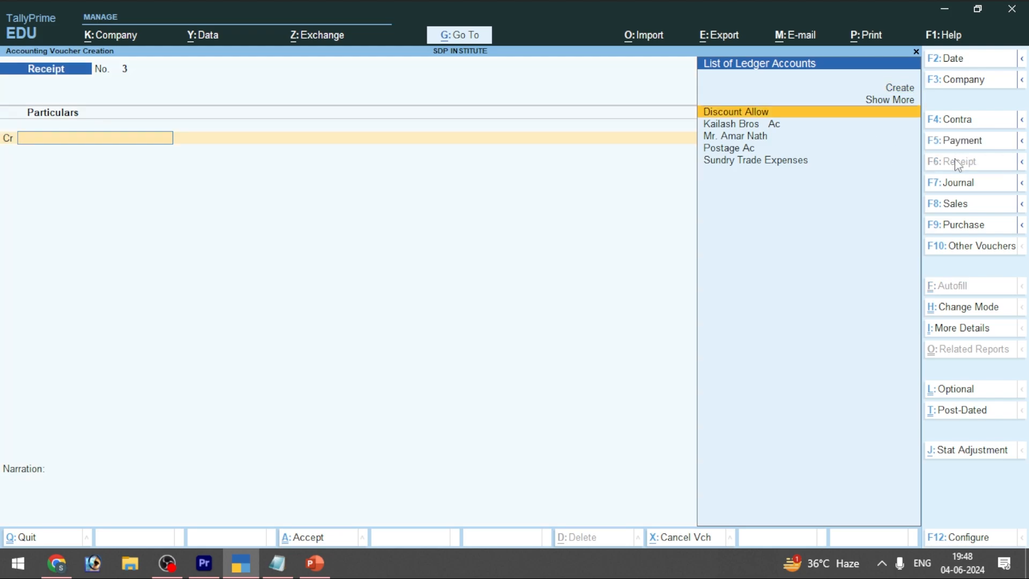
click(952, 142)
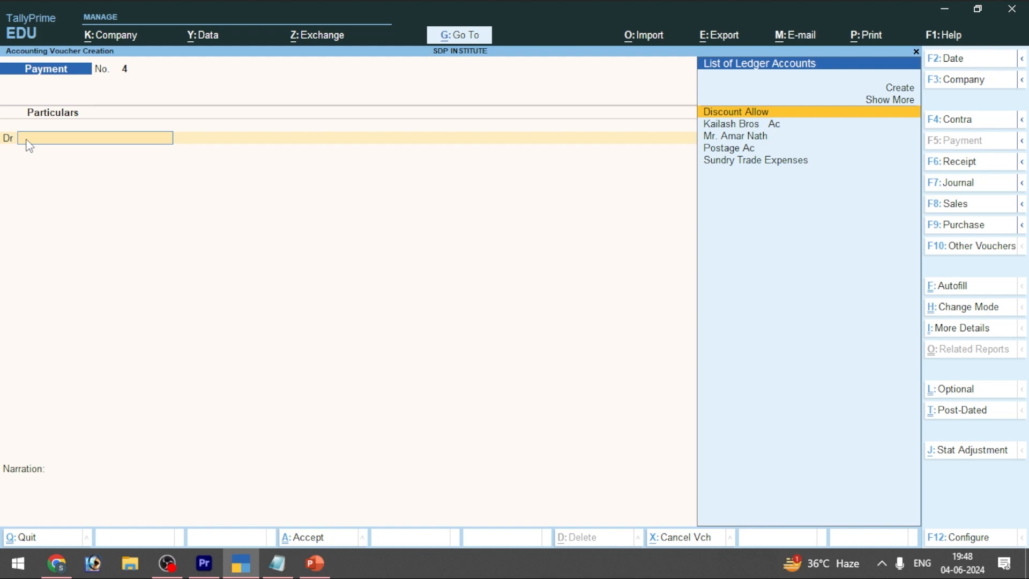
text(p)
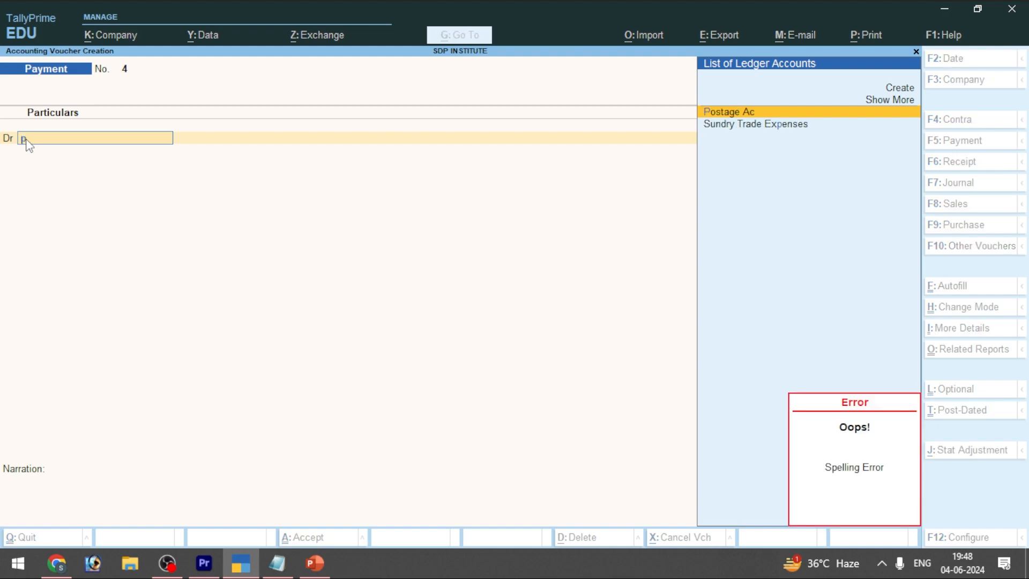
key(BackSpace)
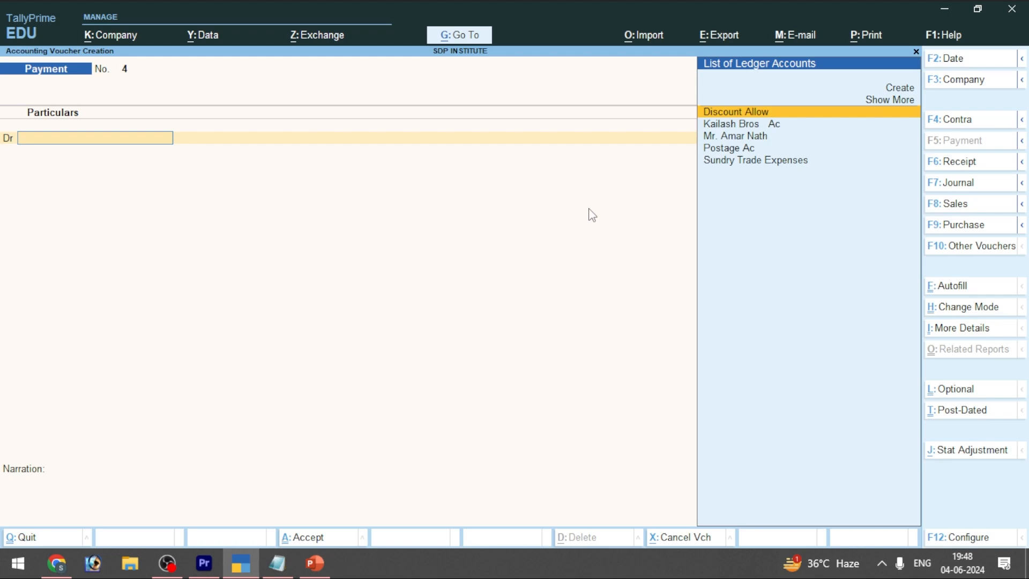
key(Escape)
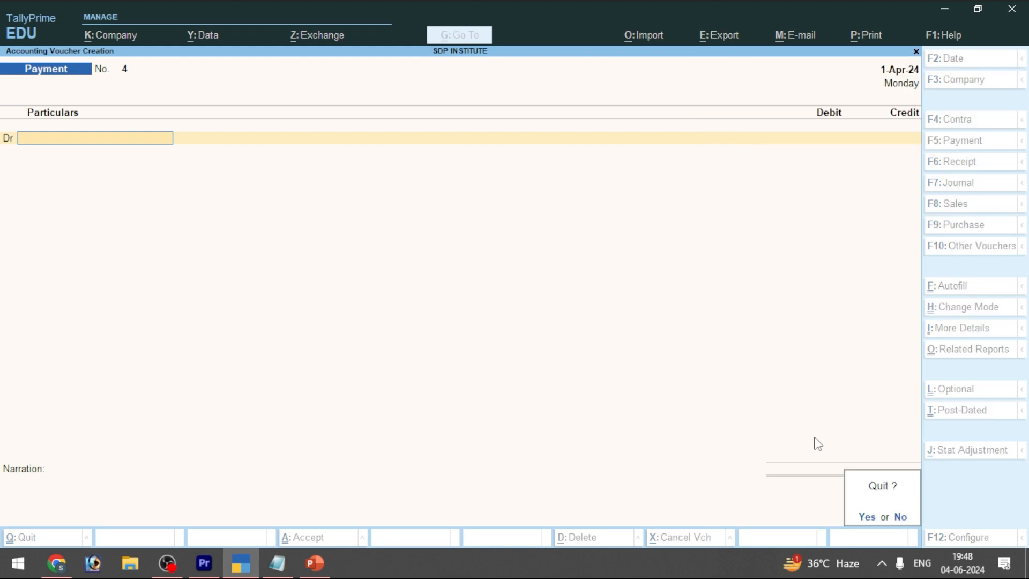
key(Return)
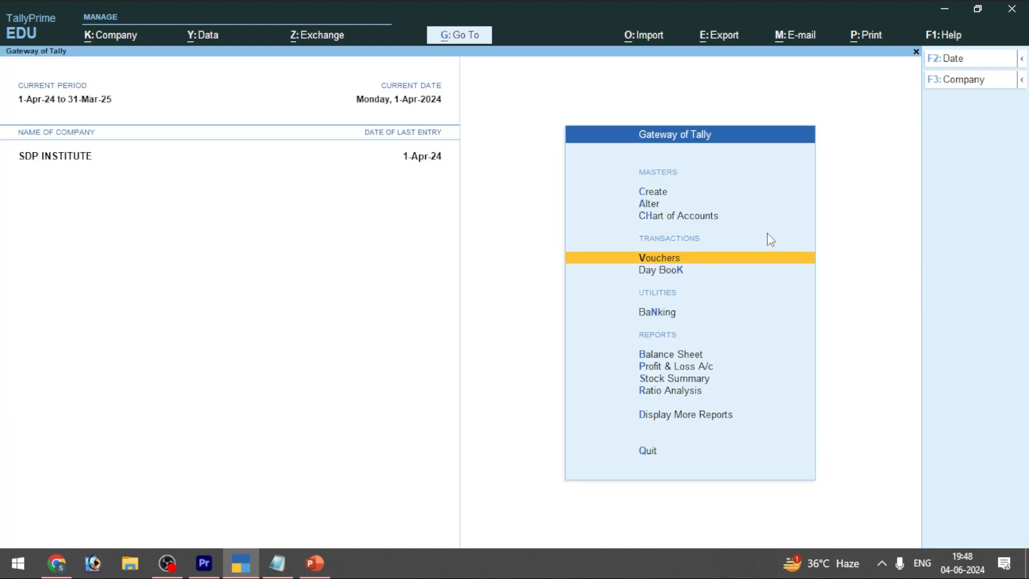
click(660, 260)
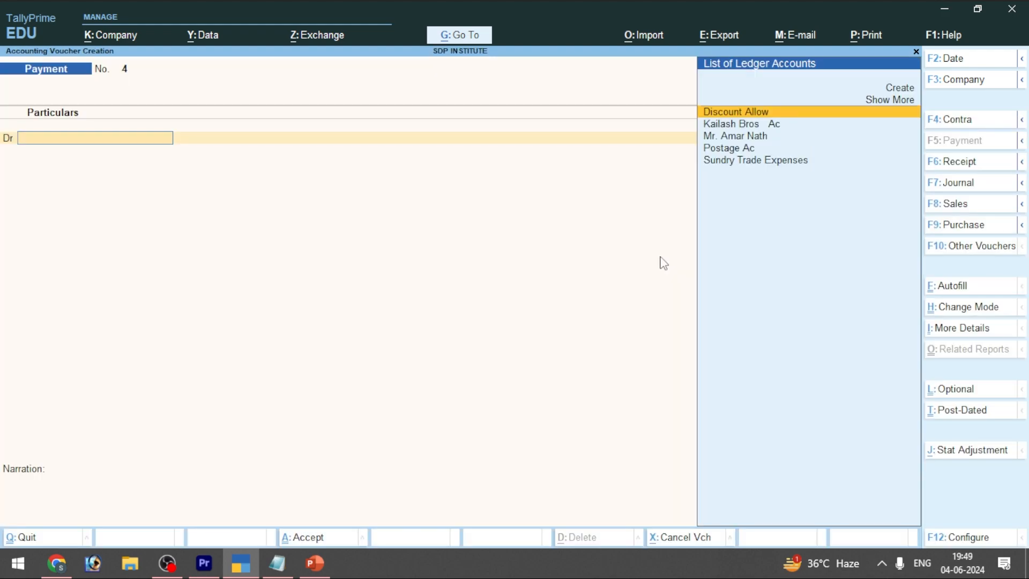
key(Escape)
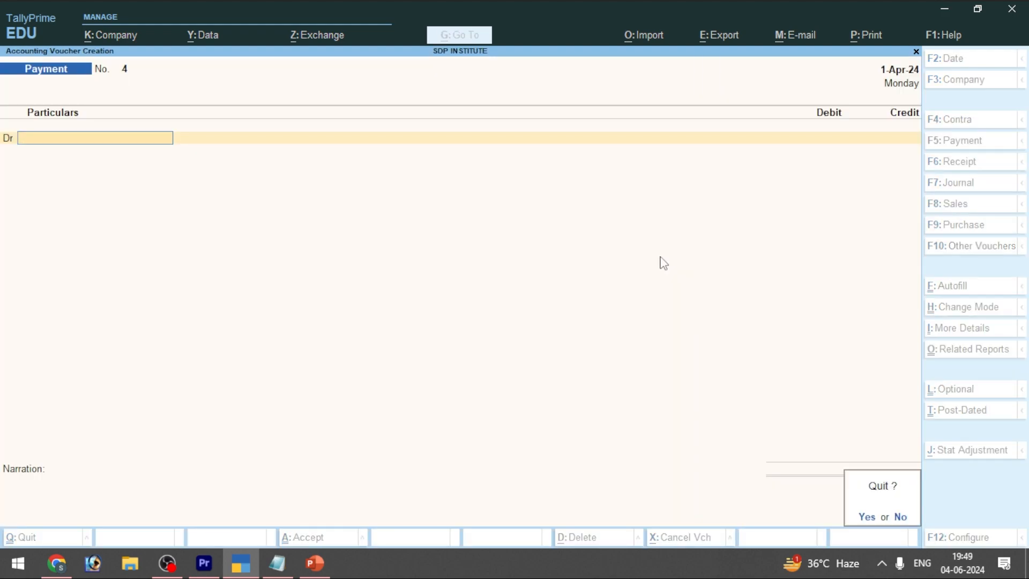
key(y)
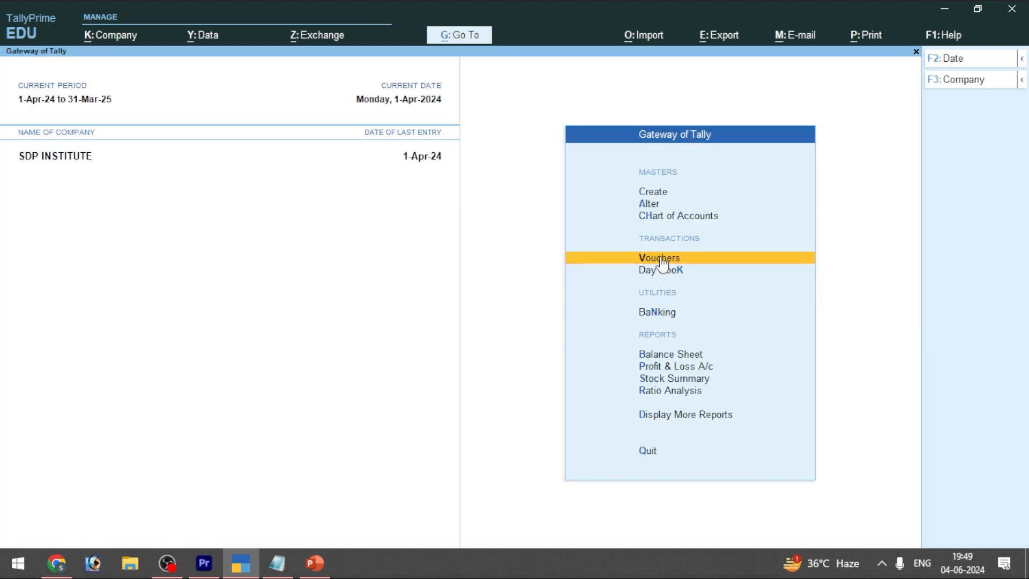
Step: Alter the Purchase Ac ledger so it falls under Purchase Accounts, save it, check the saved ledger, and return to the Gateway of Tally
click(650, 202)
key(Down)
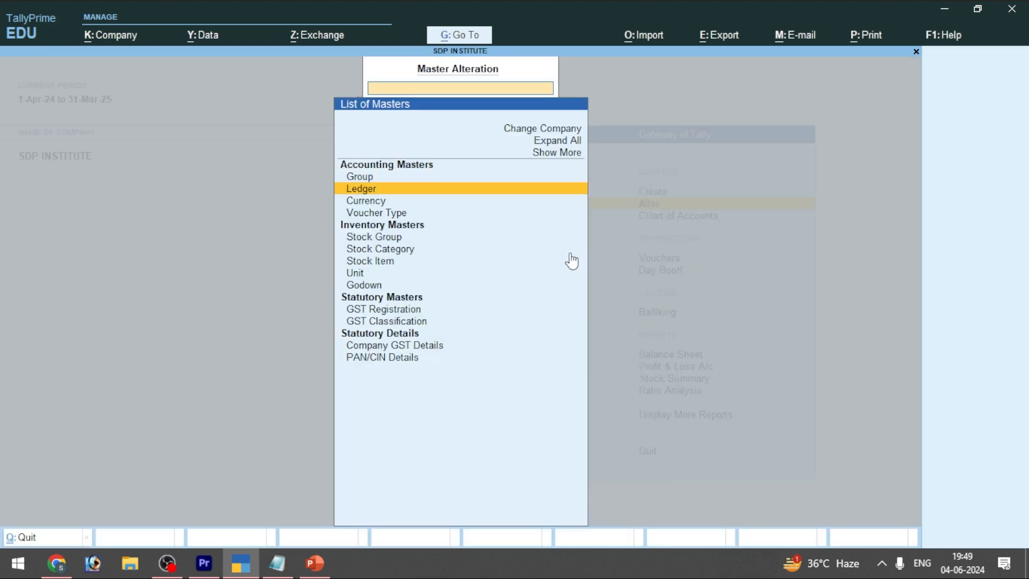
key(Return)
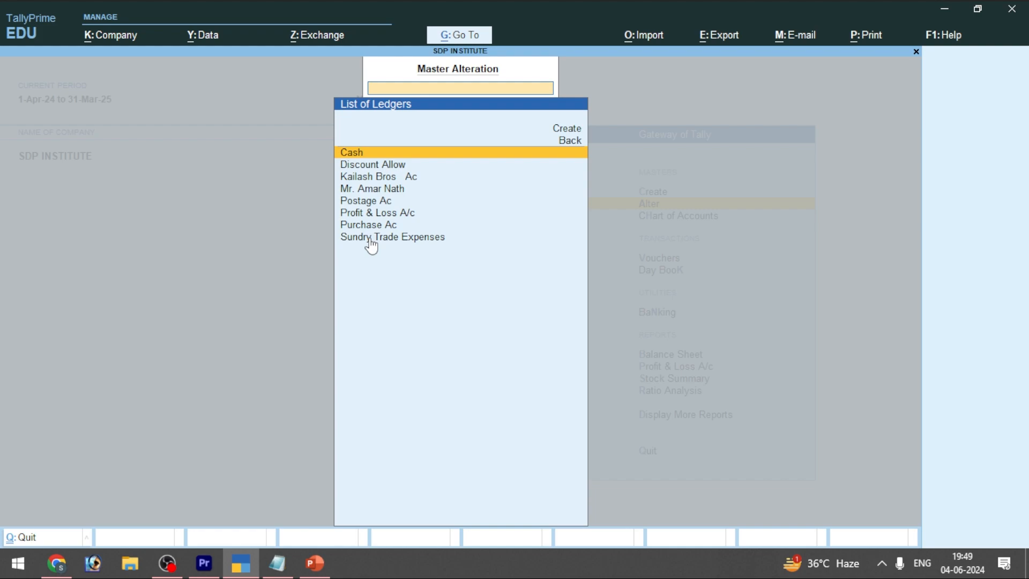
click(373, 226)
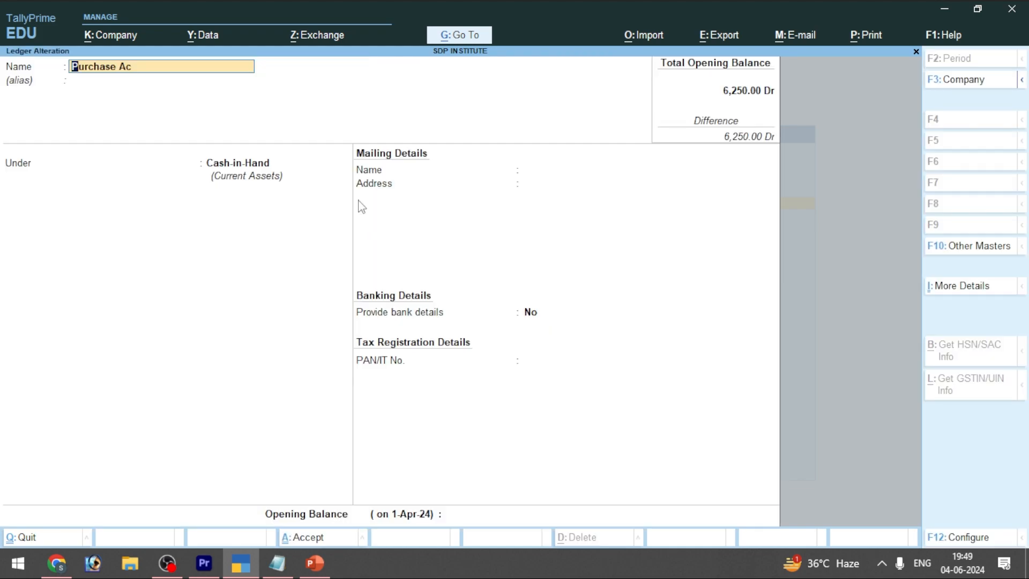
key(Return)
key(Return)
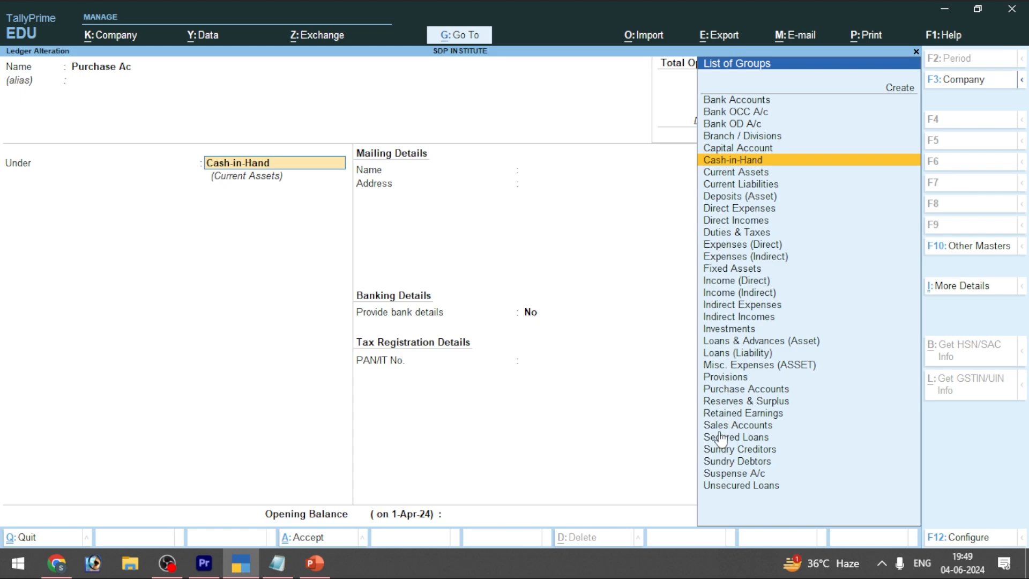
click(720, 389)
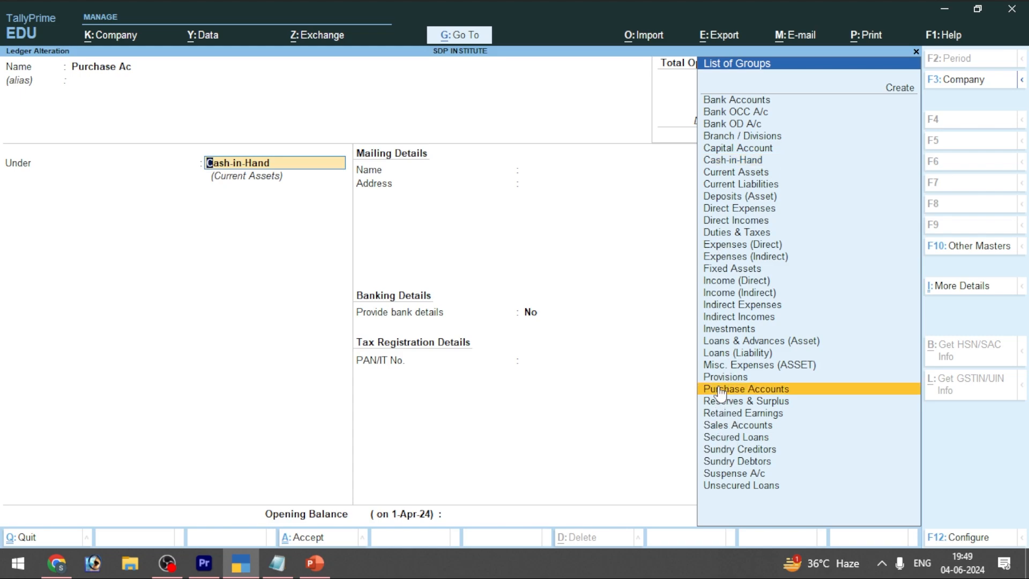
click(720, 389)
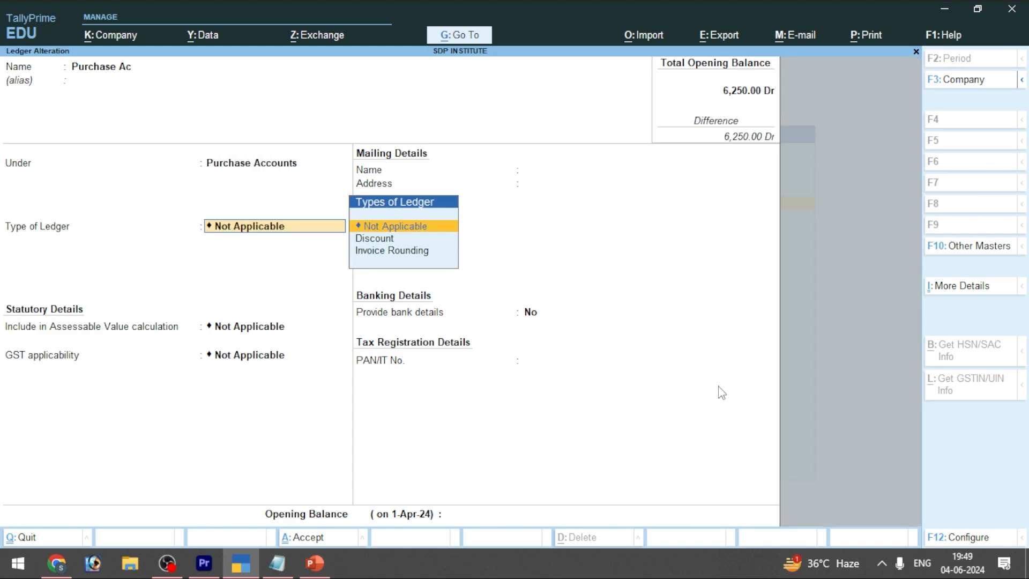
key(ctrl+a)
key(y)
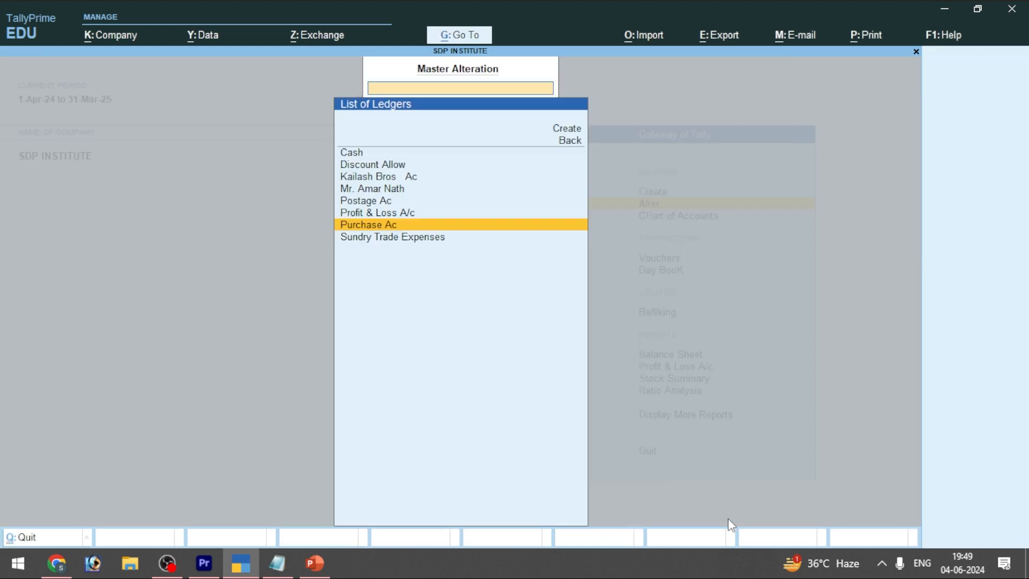
key(Return)
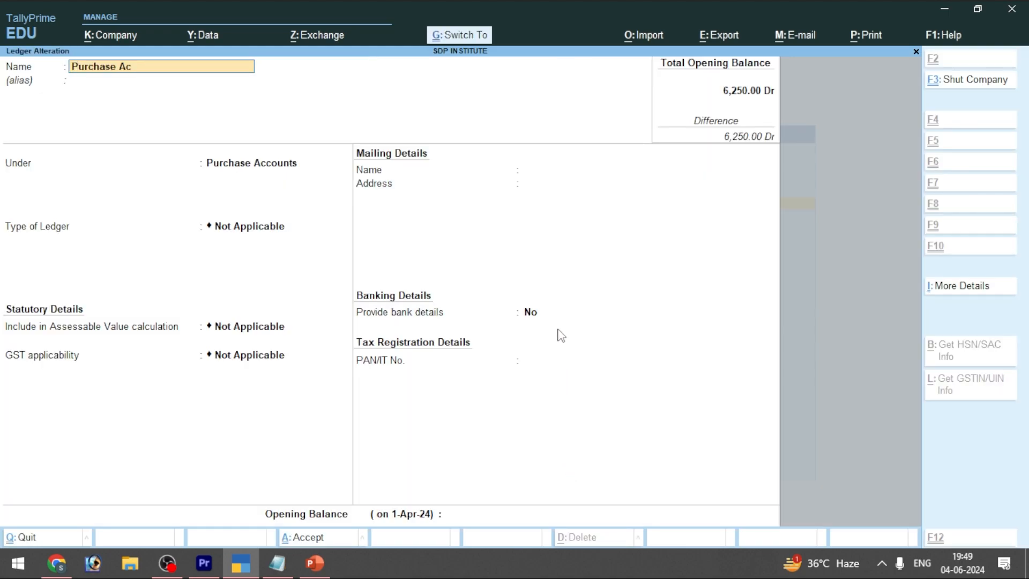
key(Escape)
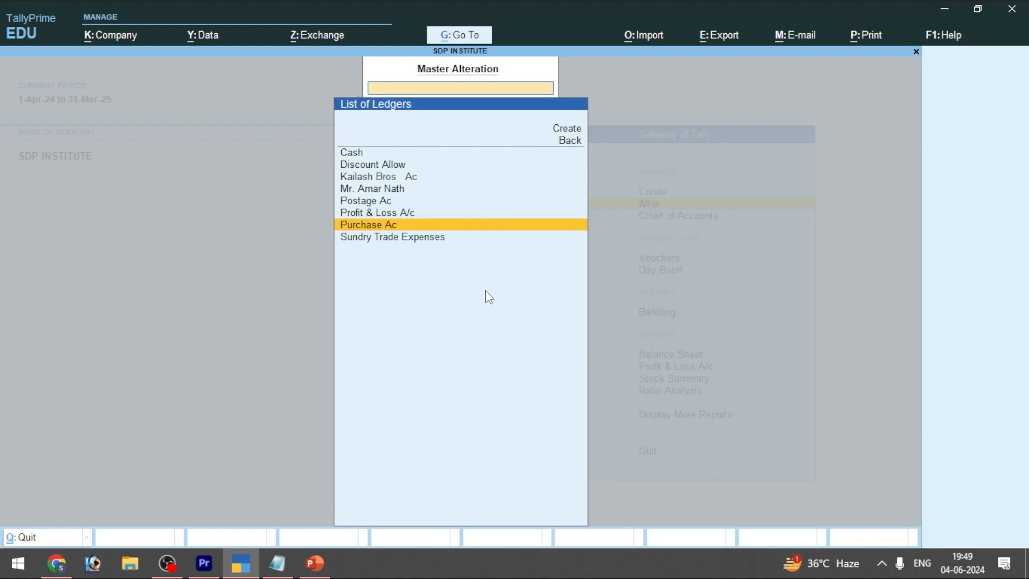
key(Escape)
key(Escape)
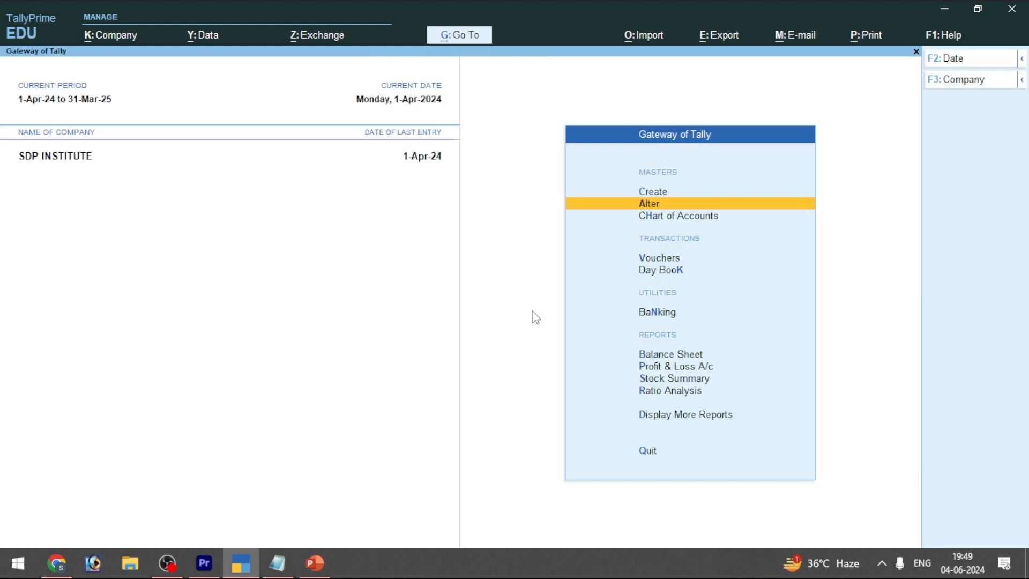
Step: Record a Payment voucher debiting Purchase Ac with 1,415 against Cash, without inventory allocations, and save it
click(662, 260)
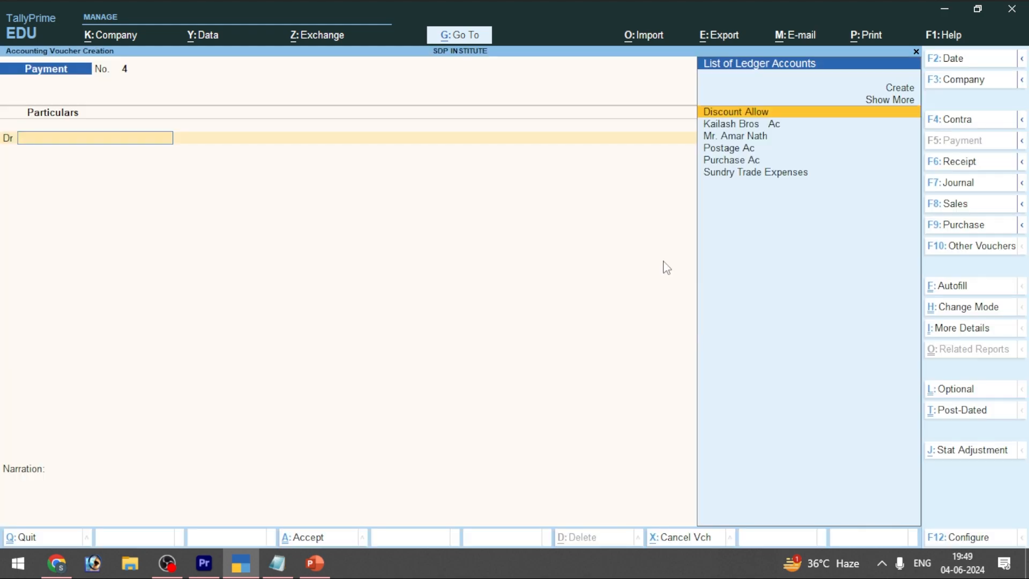
click(736, 160)
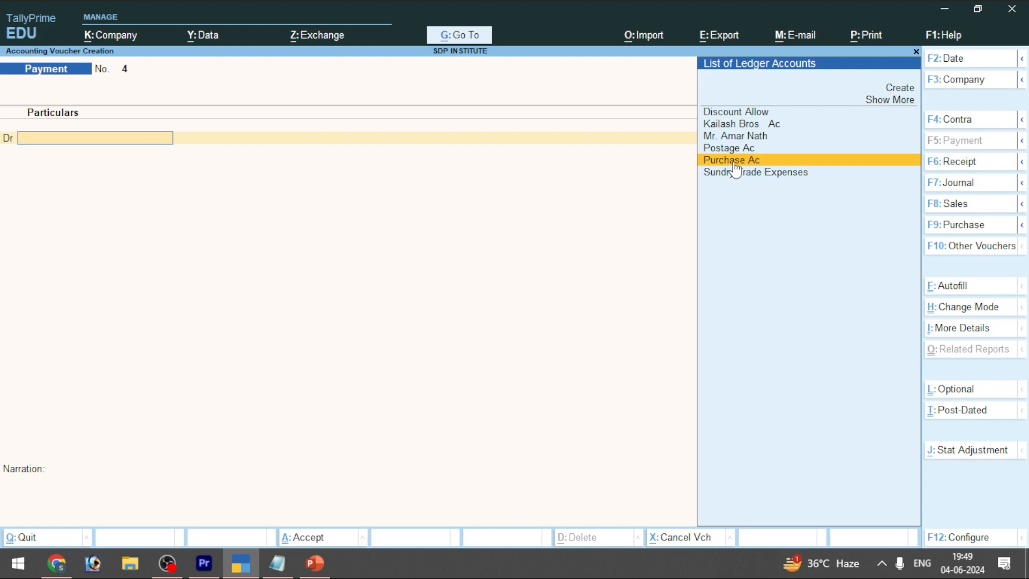
click(734, 160)
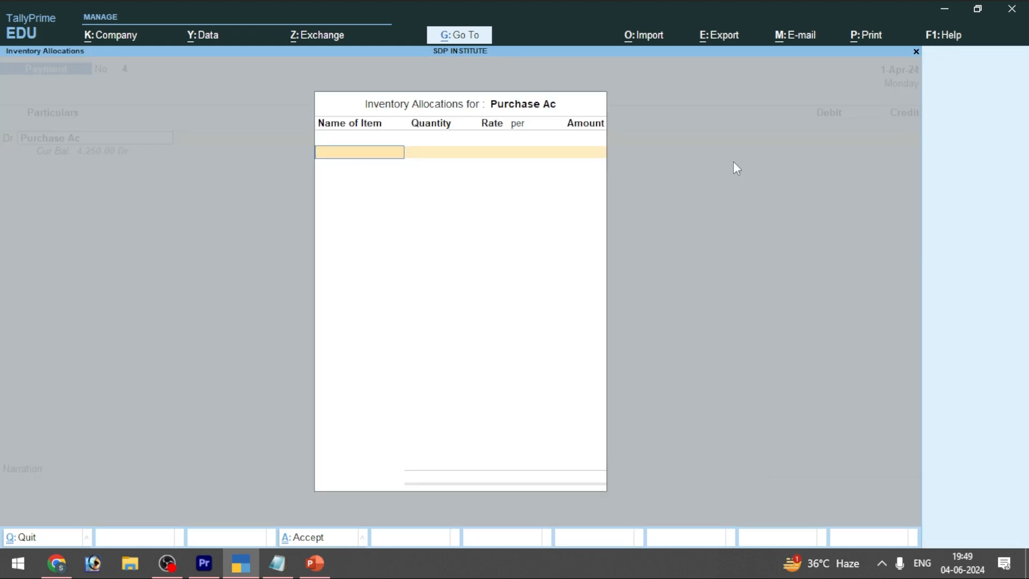
key(Escape)
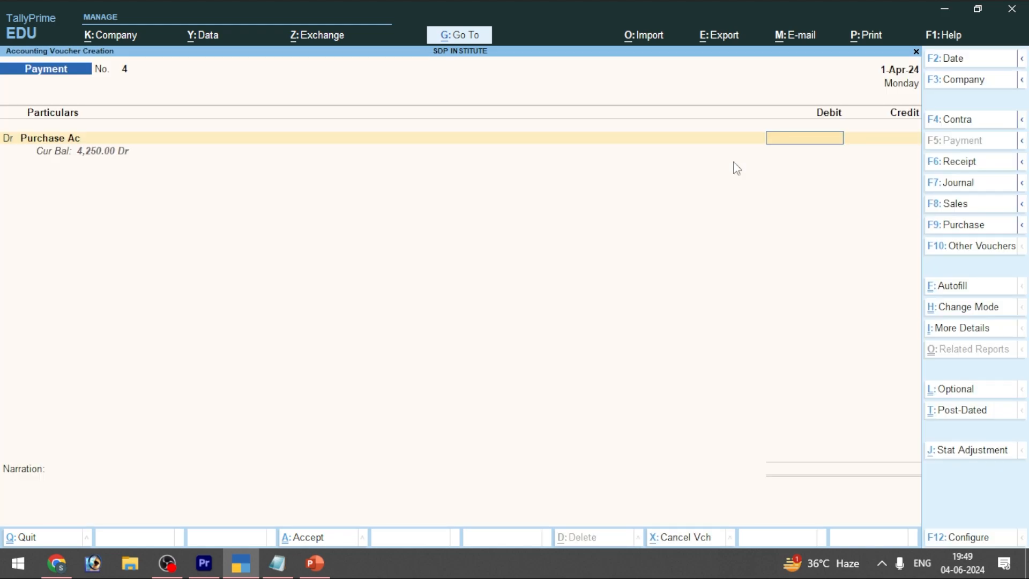
text(1,415)
key(Return)
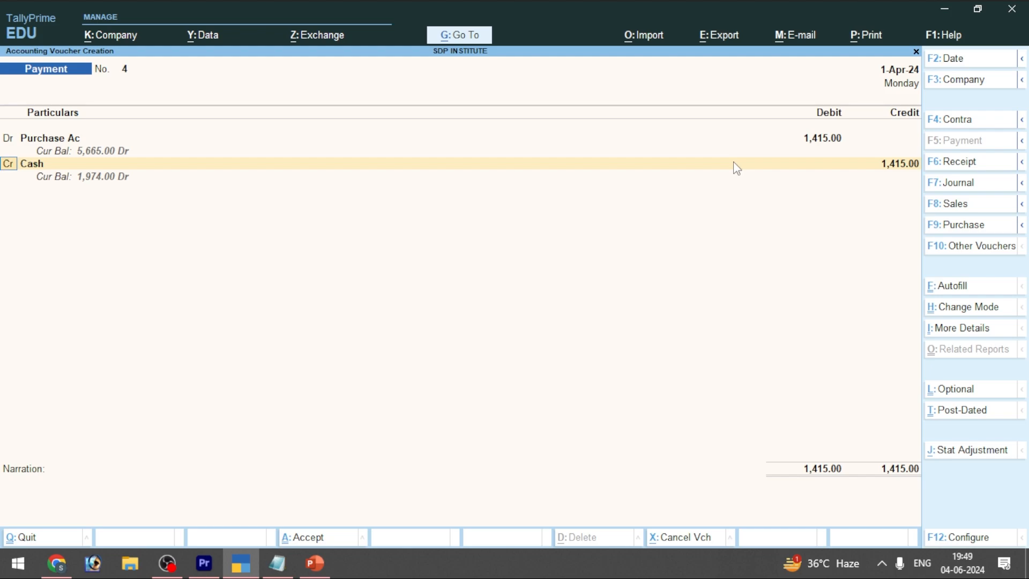
key(ctrl+a)
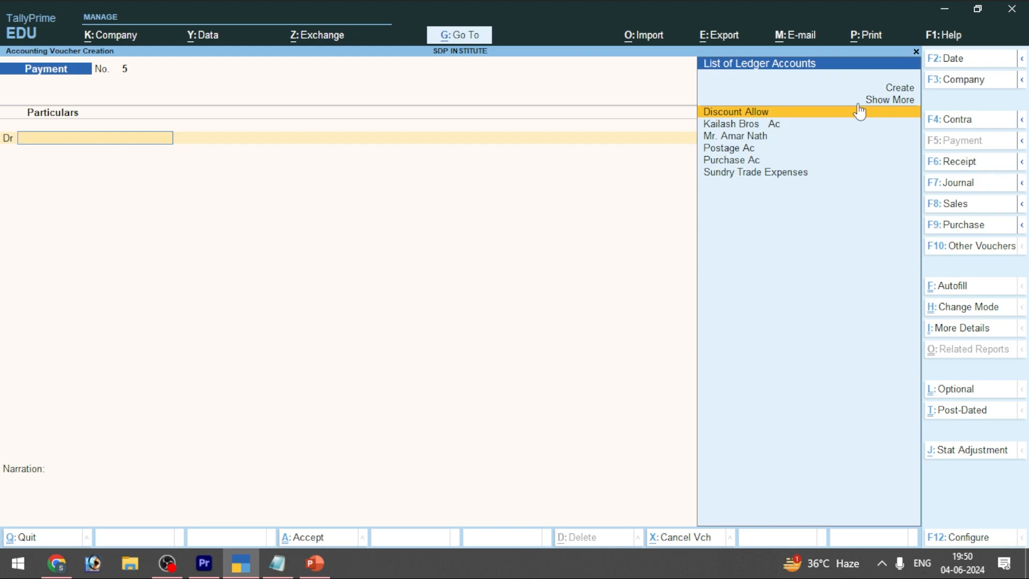
Step: Create the ledger "Rent Ac.." under Indirect Expenses for the debit line of the new Payment voucher
click(898, 89)
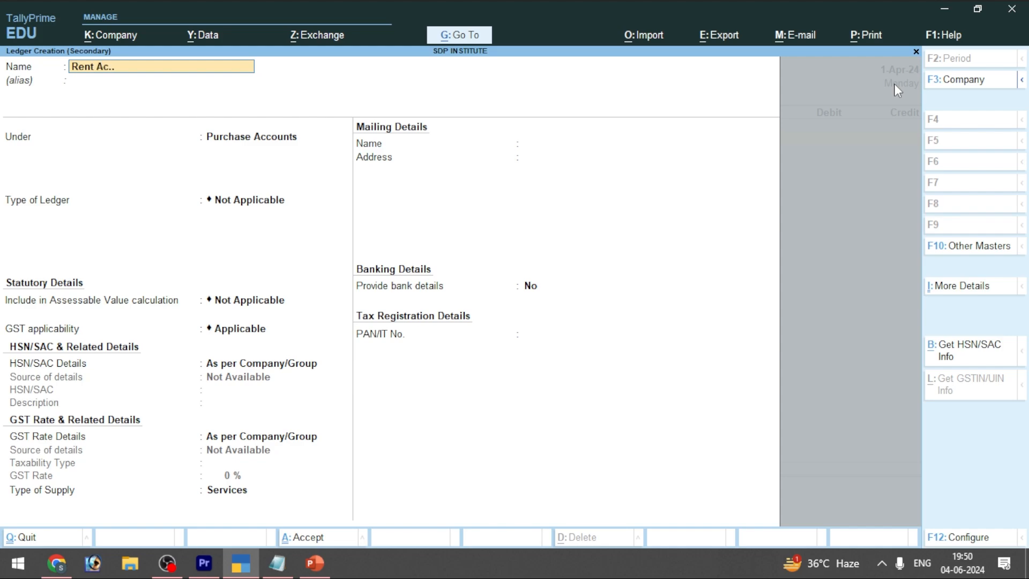
key(Return)
key(Return)
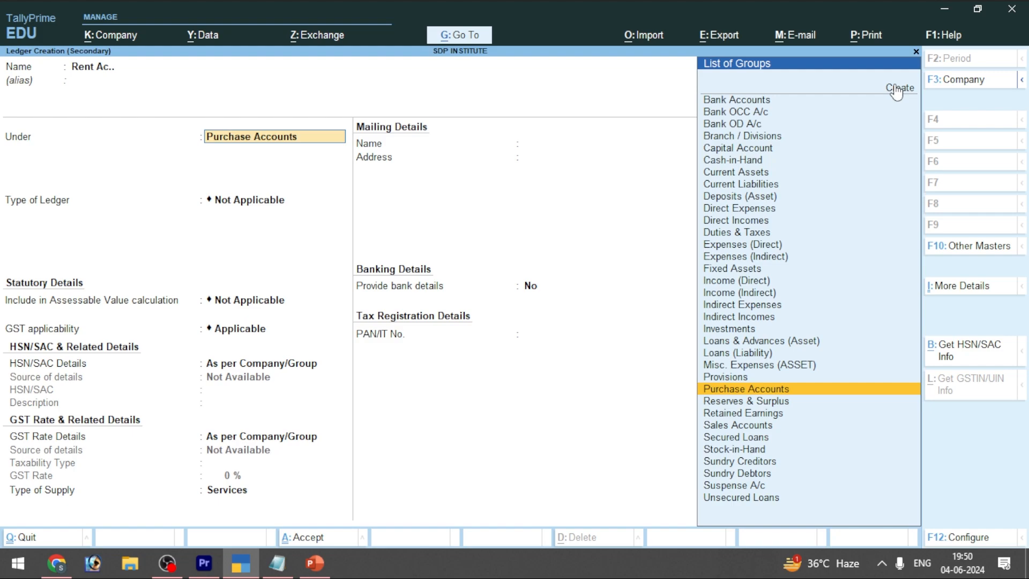
key(Up)
key(Up)
key(Up)
key(Up)
key(Up)
key(Up)
key(Up)
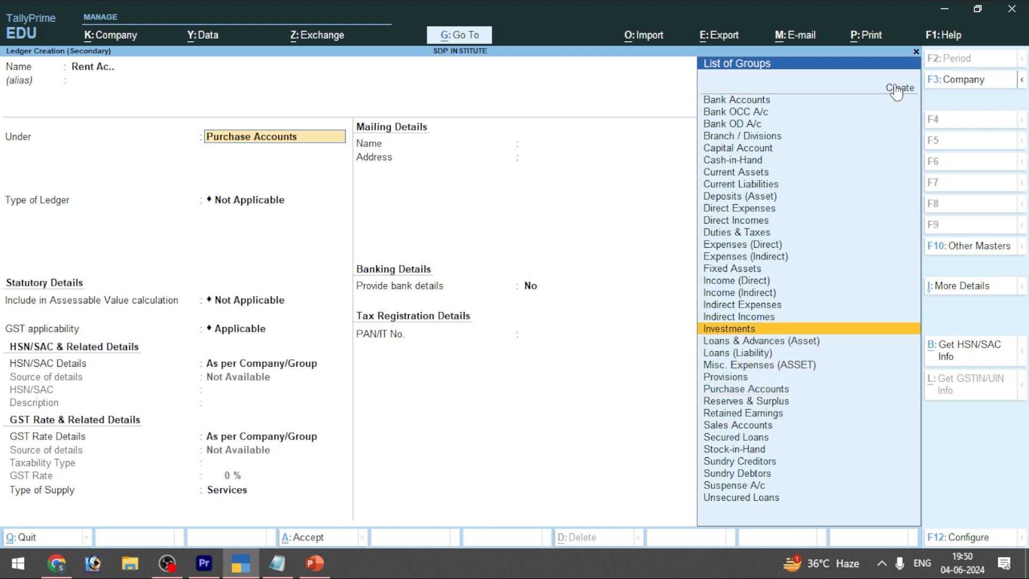
key(Return)
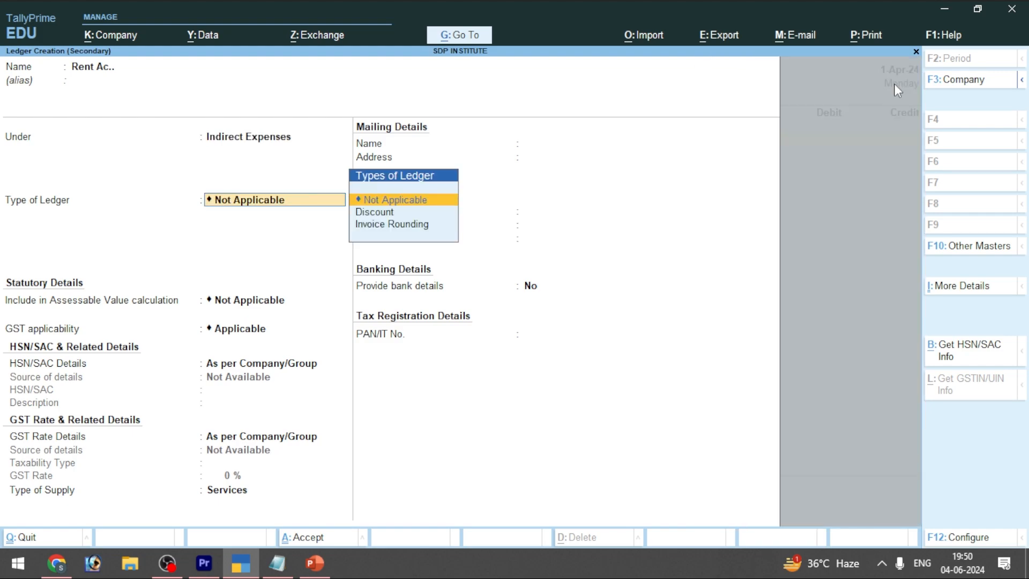
key(ctrl+a)
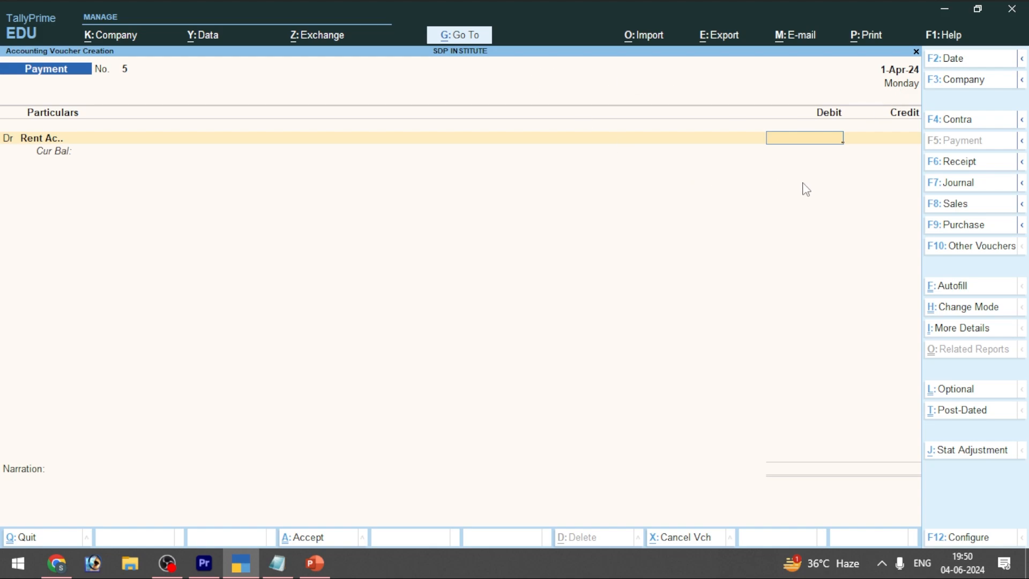
Step: Debit Rent Ac.. with 450, checking the amount against the May 13 Paid Rent entry of the PDF in Chrome before confirming it in TallyPrime
text(450)
click(57, 569)
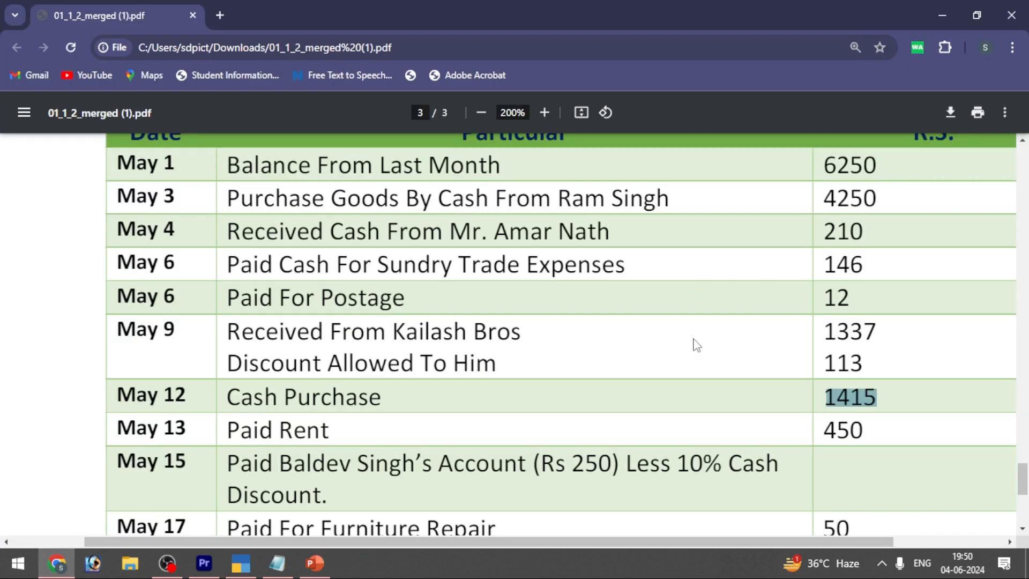
drag(864, 430, 235, 426)
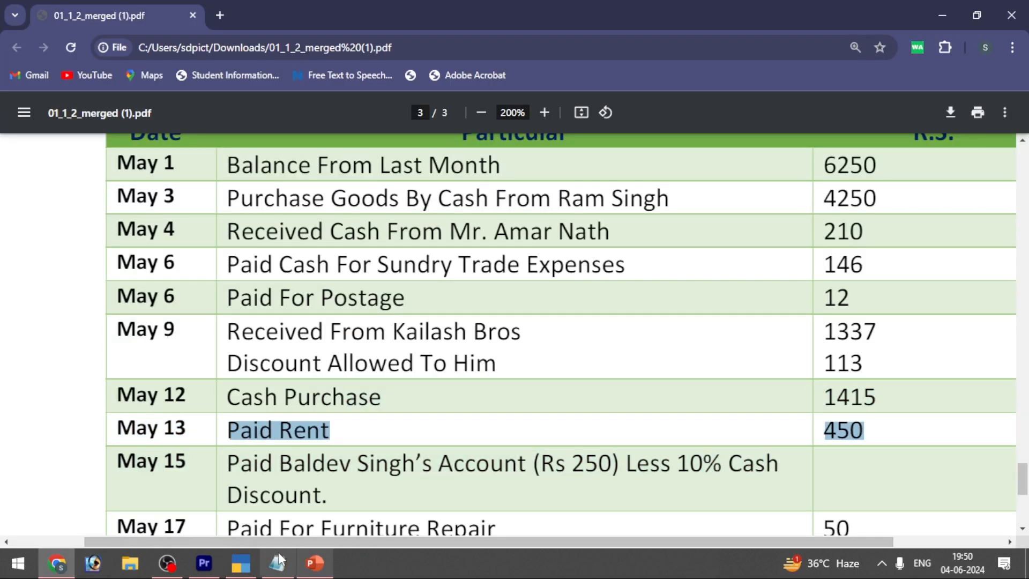
click(244, 561)
key(Return)
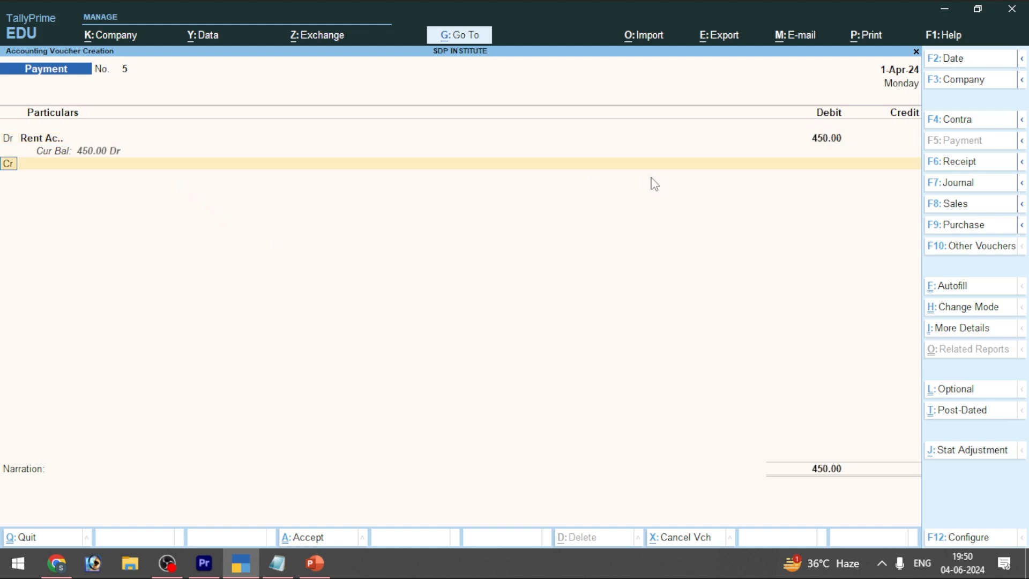
Step: Credit Cash with 450 as the balancing line of the rent Payment voucher and save the voucher
text(c)
key(Return)
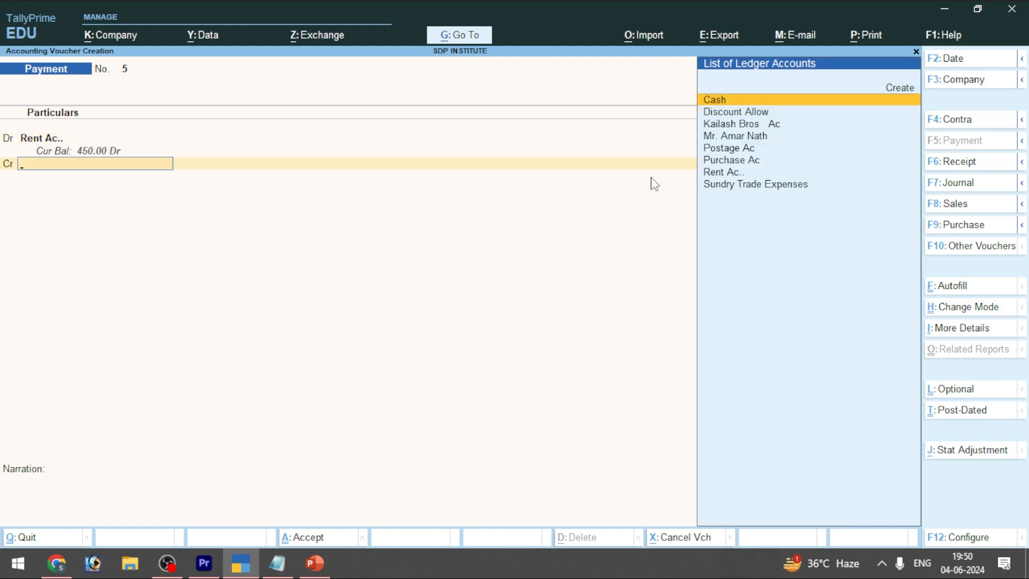
key(Return)
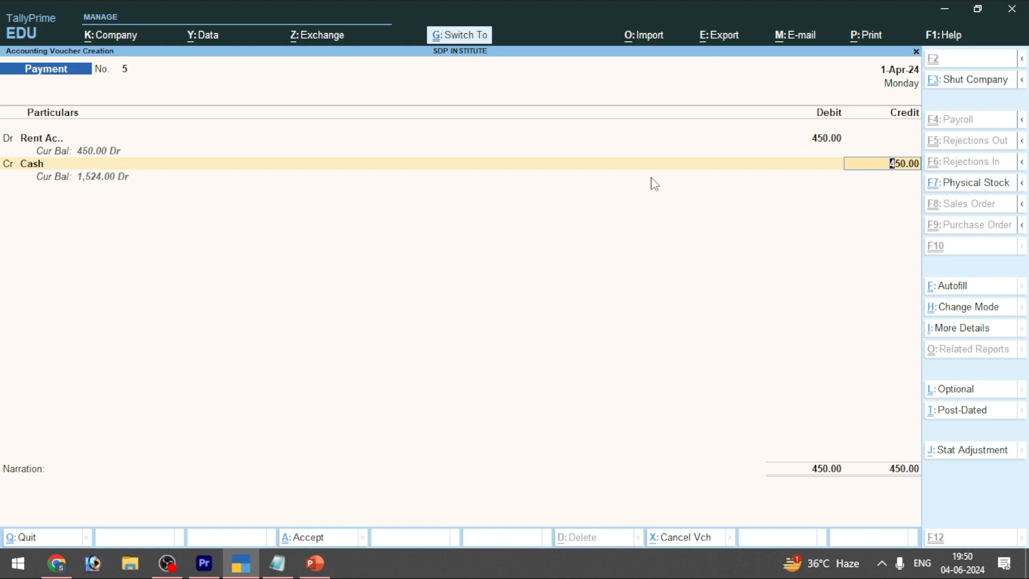
key(ctrl+a)
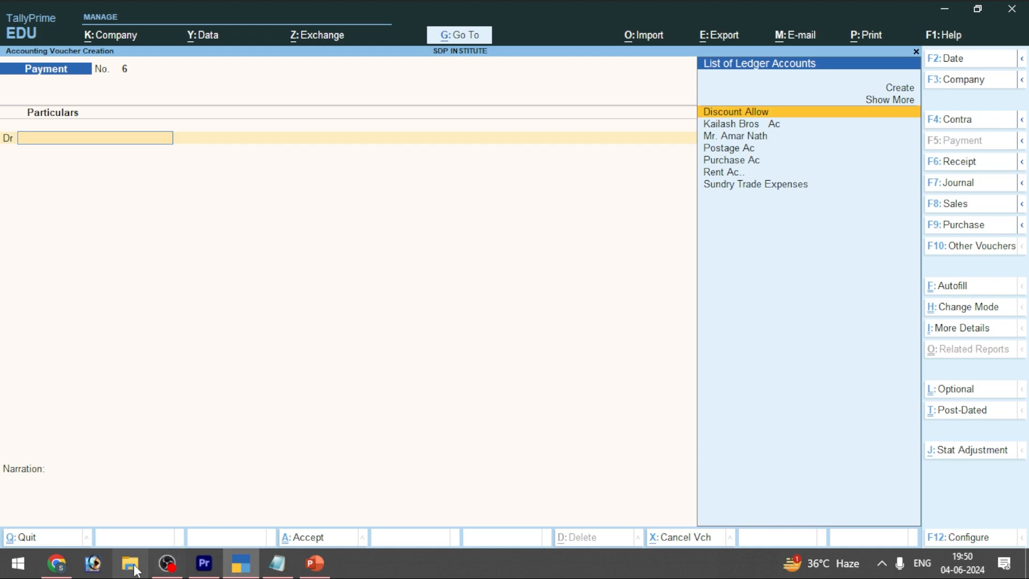
Step: Switch to the PDF in Chrome and look up the May 15 entry for the account paid less 10% cash discount
click(56, 563)
scroll(223, 502, down, 3)
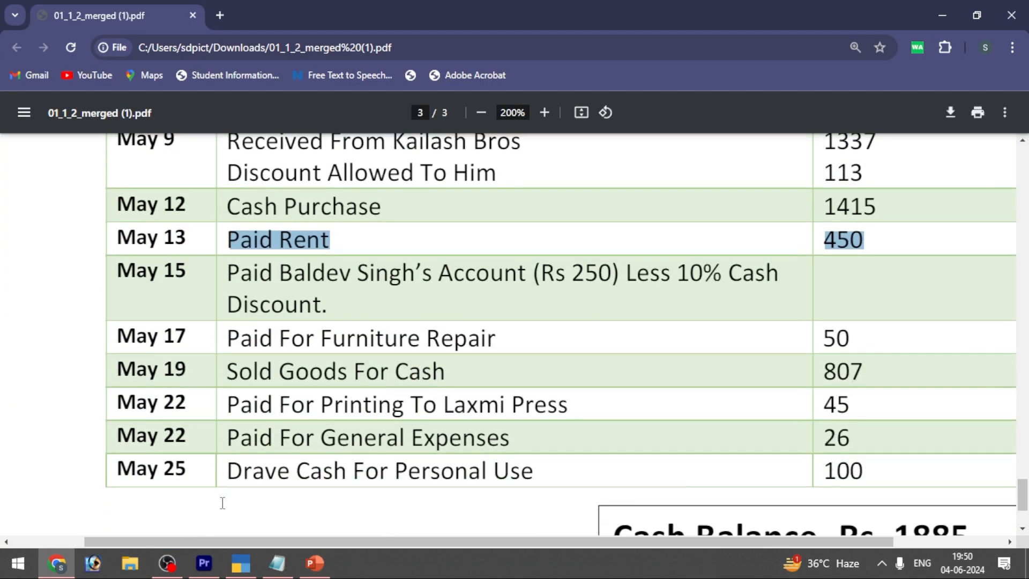
scroll(222, 503, down, 1)
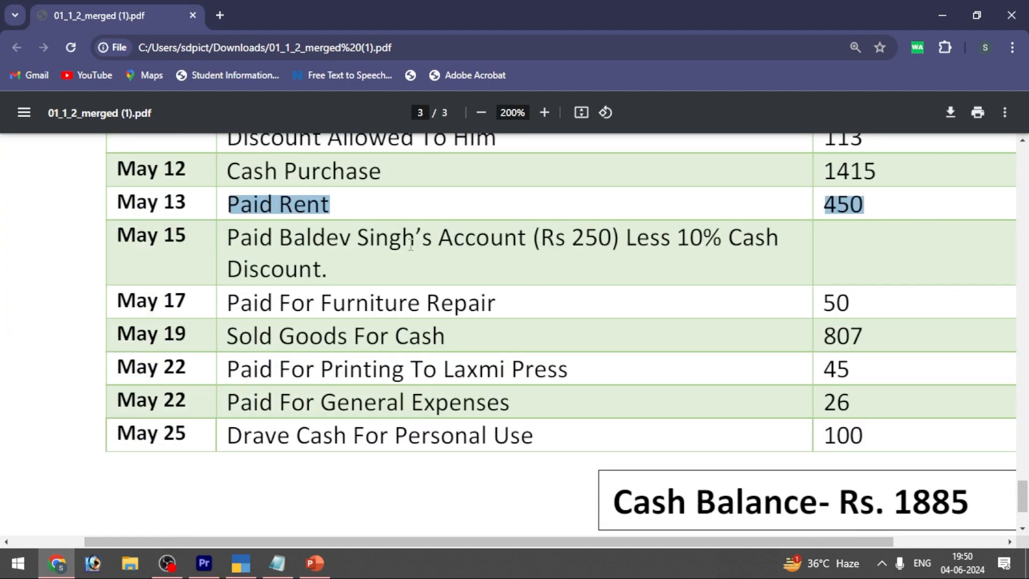
drag(228, 239, 794, 270)
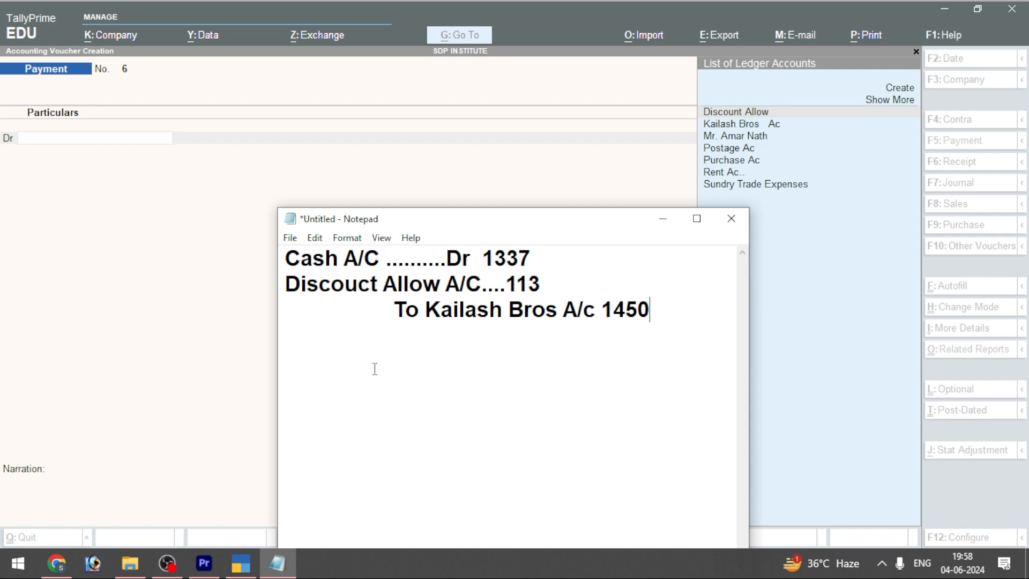
Step: In the Notepad notes, write the May 15 creditor's debit line as an A/c marked dr with 250, below the Kailash Bros entry
click(294, 378)
click(684, 305)
key(Return)
key(Return)
text(bald)
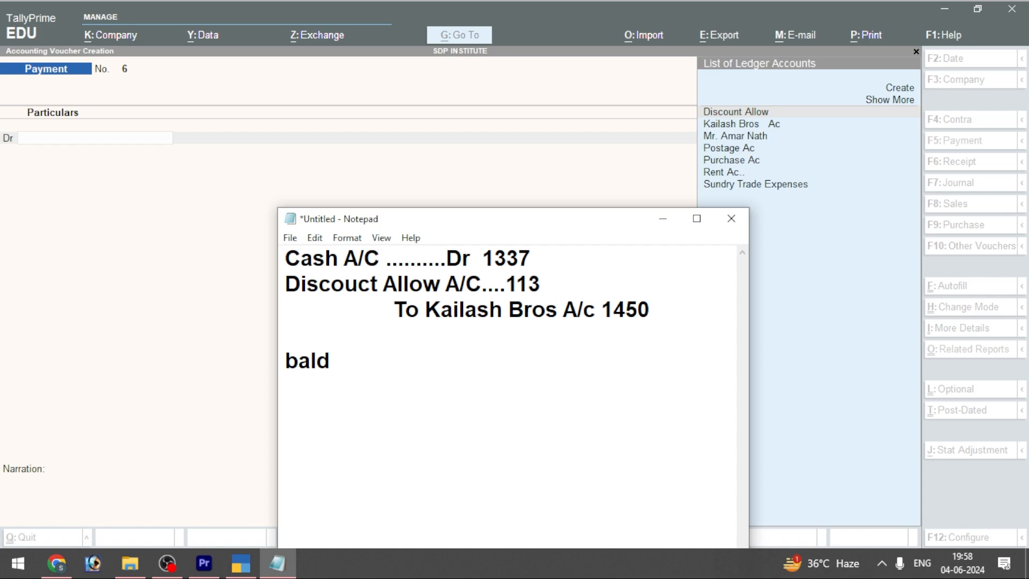
text(ev singh)
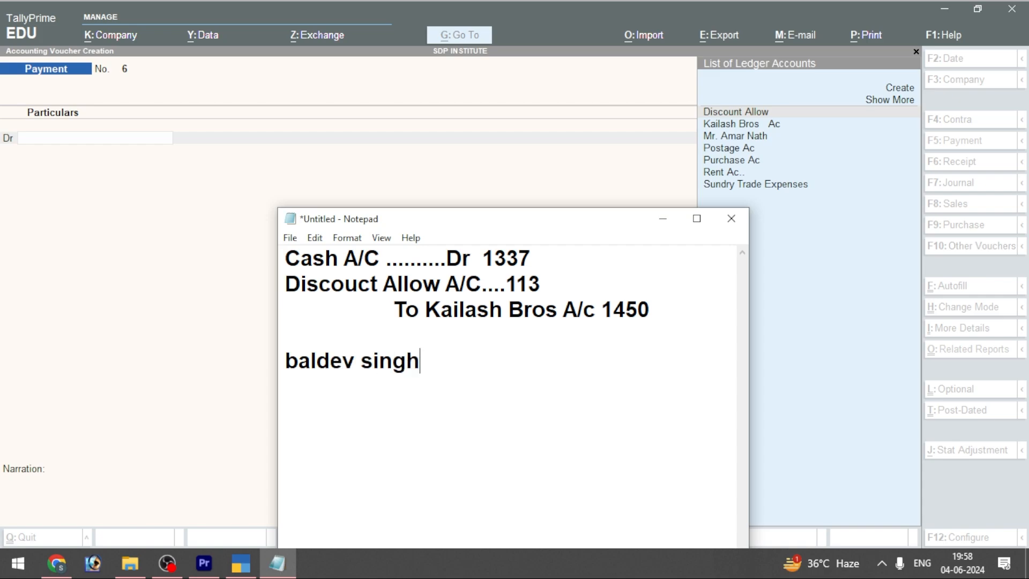
text( A/c)
text(..............)
text(dr)
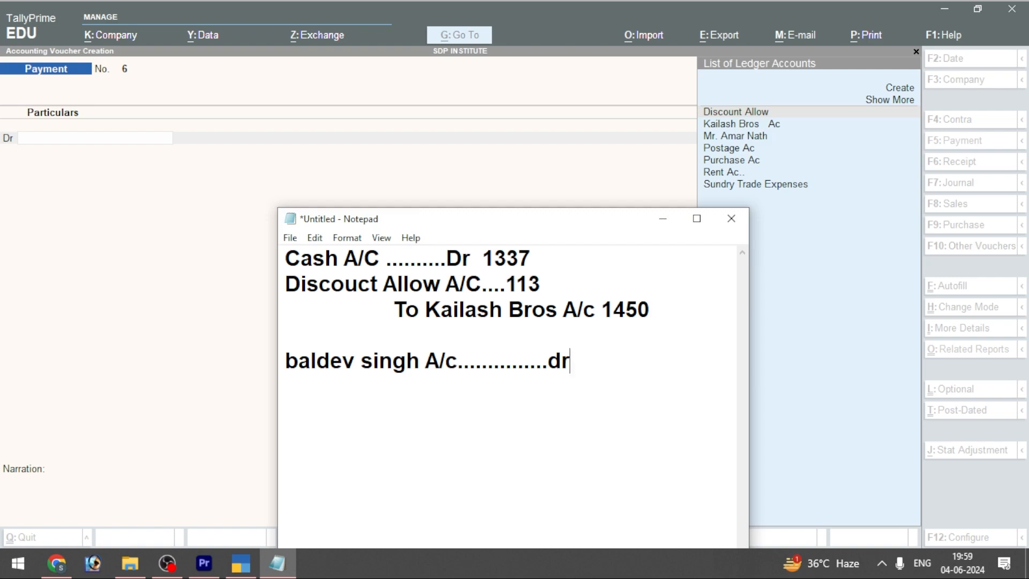
text(25)
text(0)
key(BackSpace)
text(50)
Step: Add an indented note line "to Cash A/c" marked Cr with 225 under the creditor's debit line
key(Return)
text(to a)
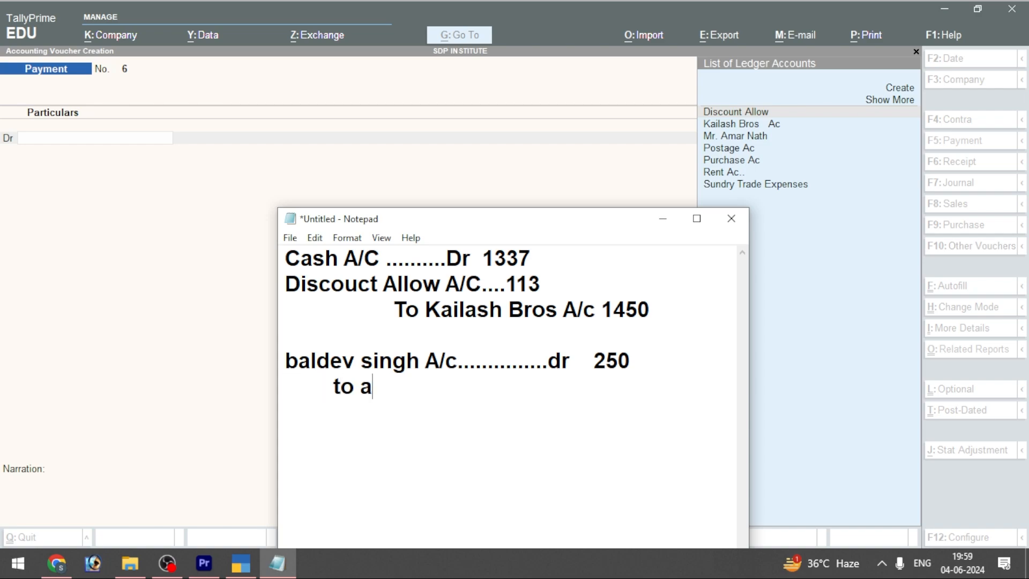
text(sh)
key(BackSpace)
key(BackSpace)
key(BackSpace)
text(Cashg)
key(BackSpace)
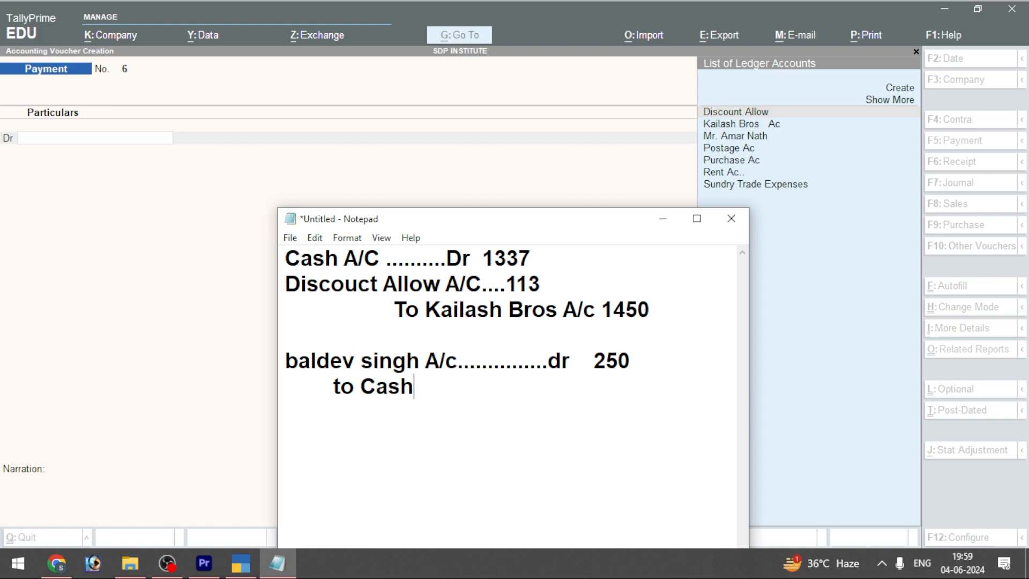
key(BackSpace)
text(h A/c ..............C)
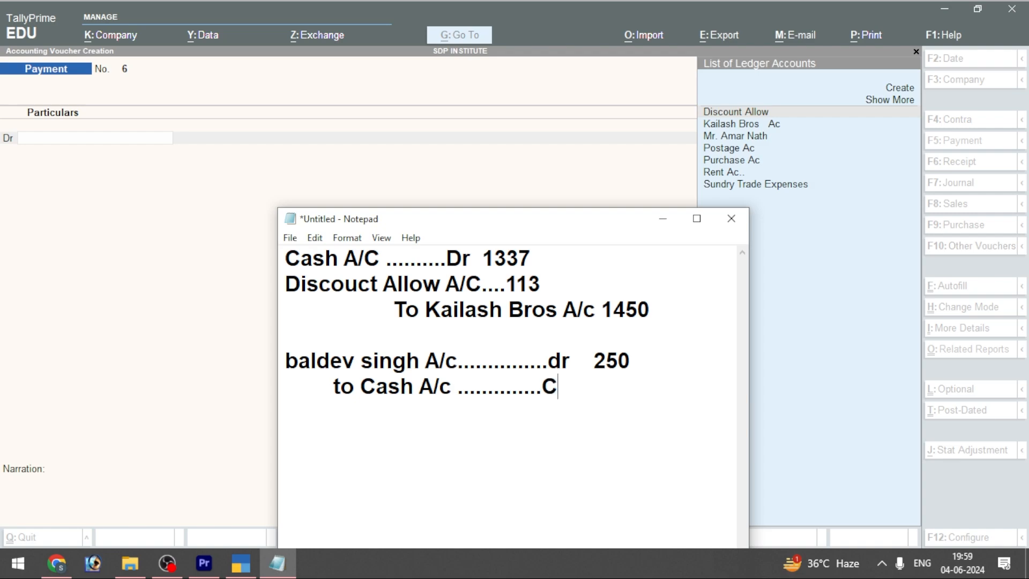
text(r   225)
Step: Add the note line "to Discount A/c" marked Cr with 25 under the Cash line
key(Return)
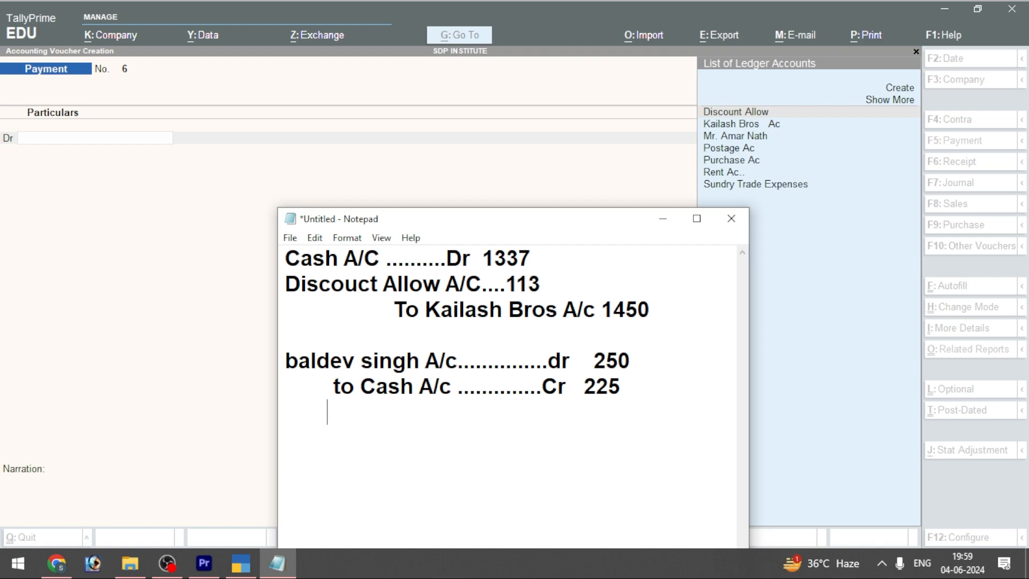
text(to Discount)
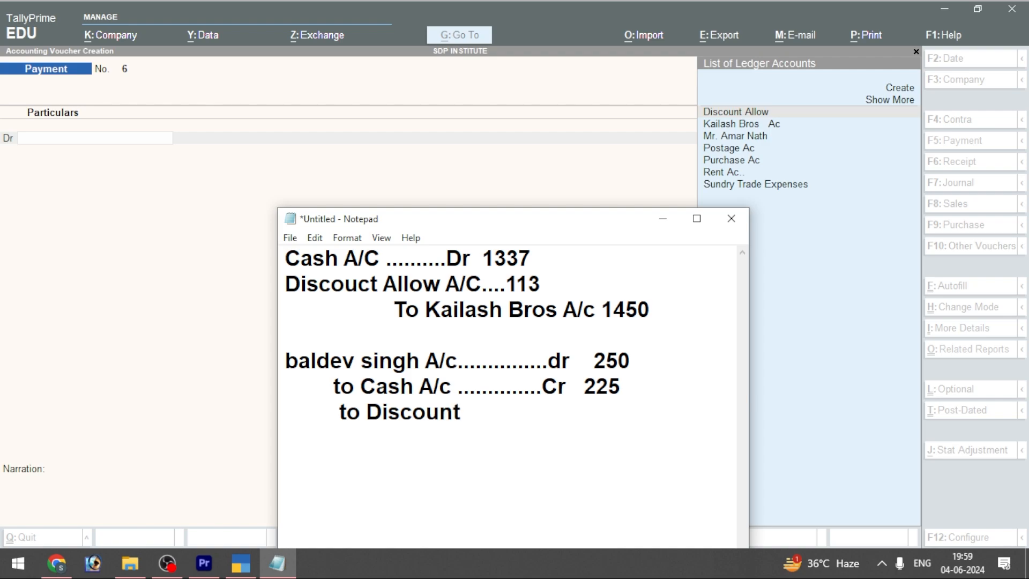
text( A/c)
key(Left)
key(Left)
key(Left)
key(Right)
key(Right)
key(Right)
text(,,,)
key(BackSpace)
key(BackSpace)
key(BackSpace)
text(......C)
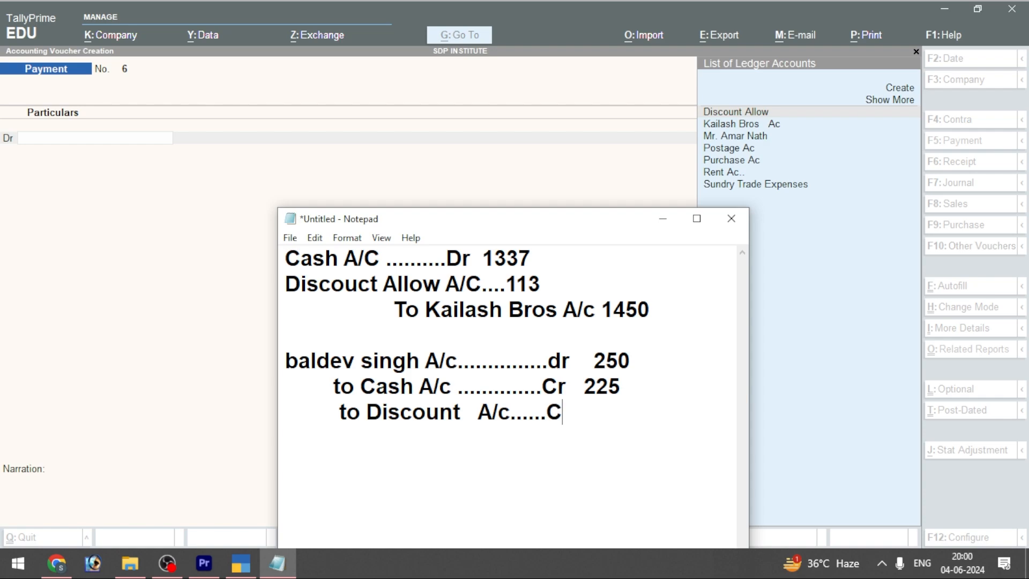
text(r  25)
Step: Switch back to TallyPrime and create the May 15 creditor's ledger under Sundry Creditors, using the person's name followed by "Ac"
click(556, 188)
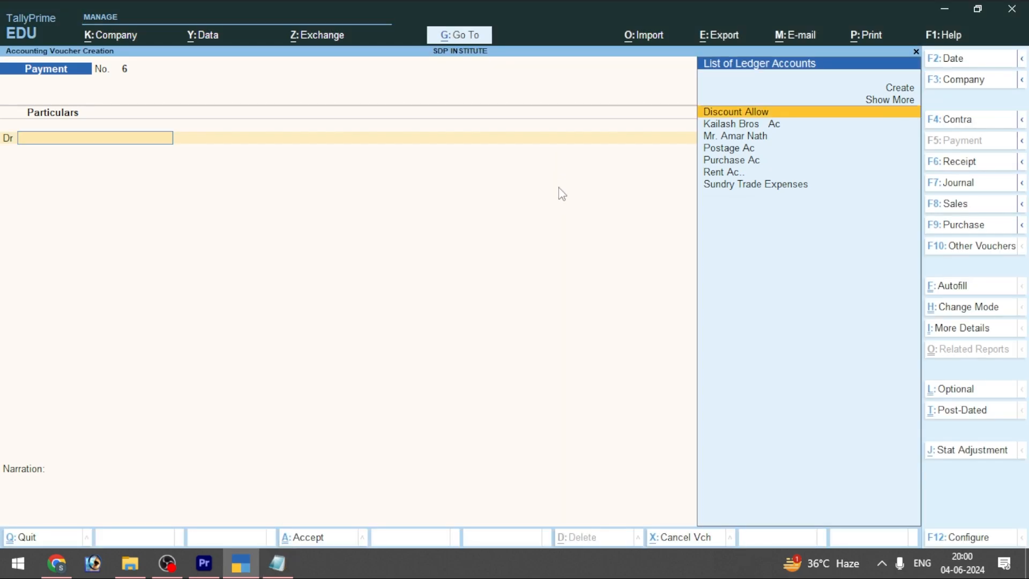
click(904, 91)
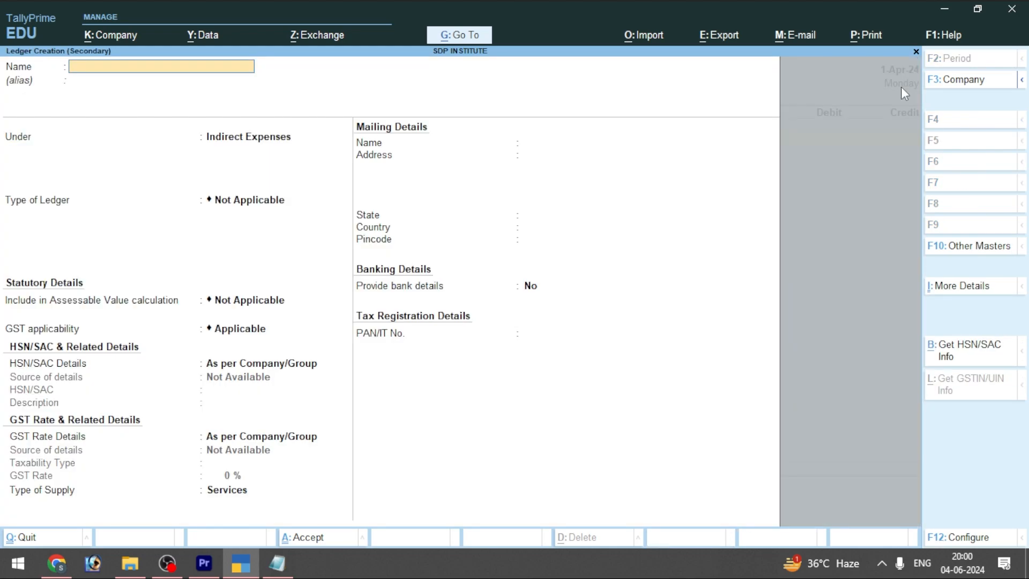
text(Baldev Singh Ac)
key(Return)
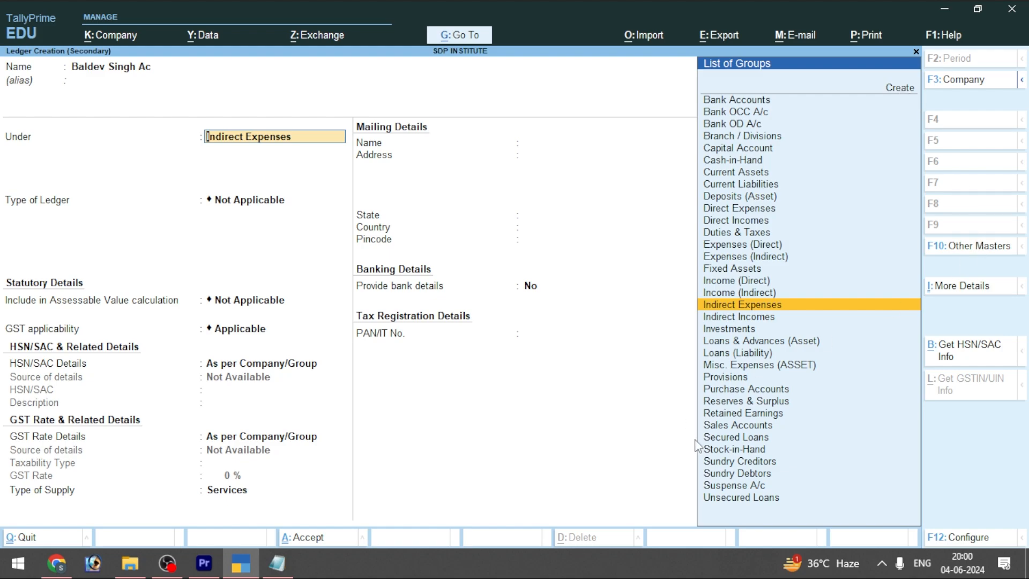
click(756, 461)
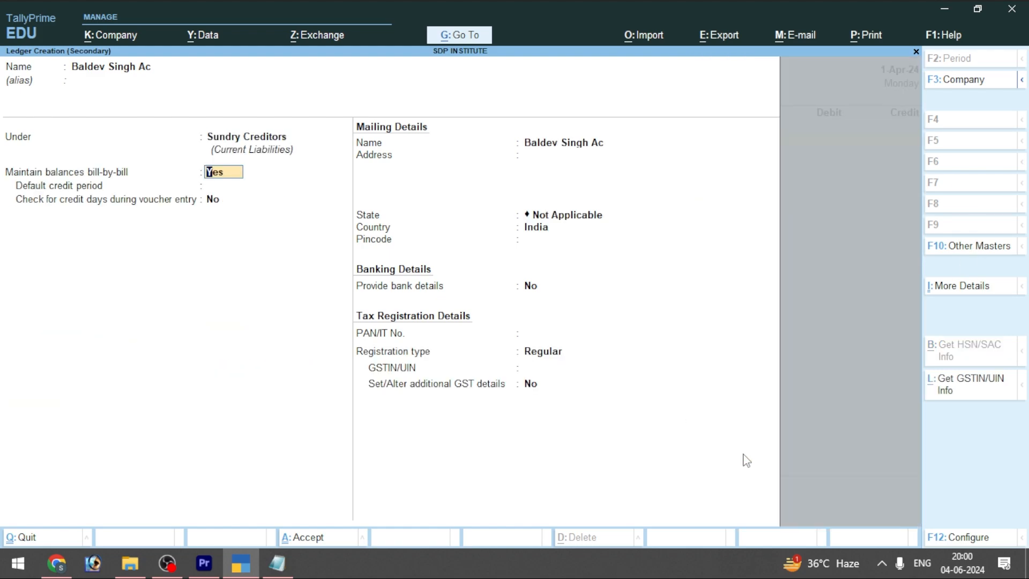
key(ctrl+a)
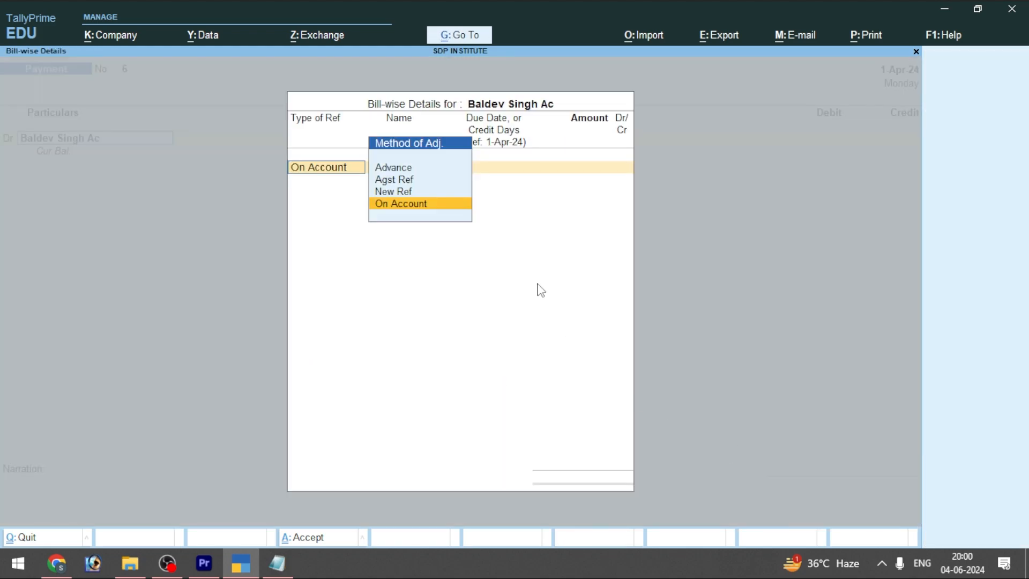
Step: Debit the creditor's ledger with 250, allocating the full amount bill-wise as On Account
key(Return)
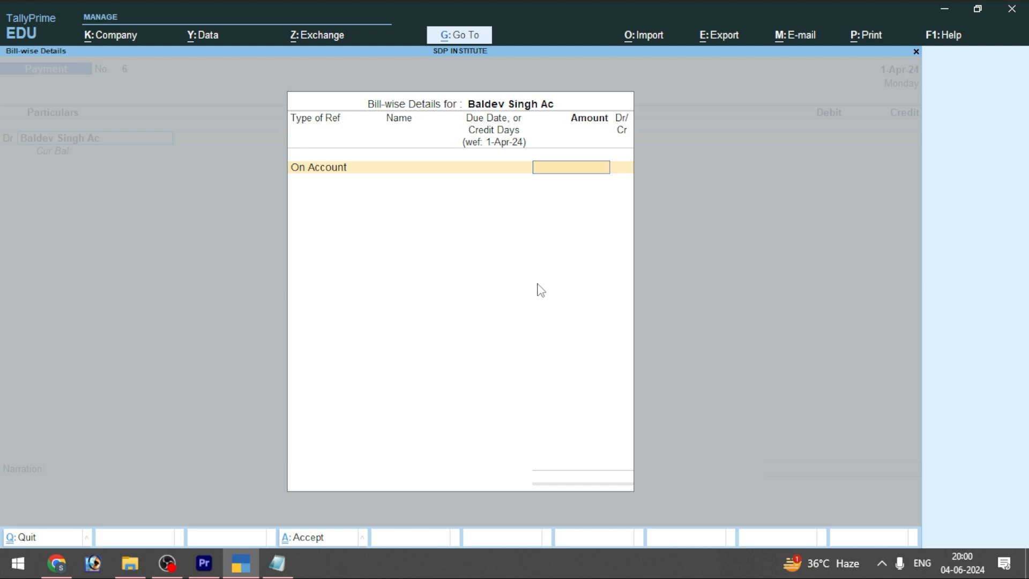
text(250)
key(Return)
key(Return)
key(Return)
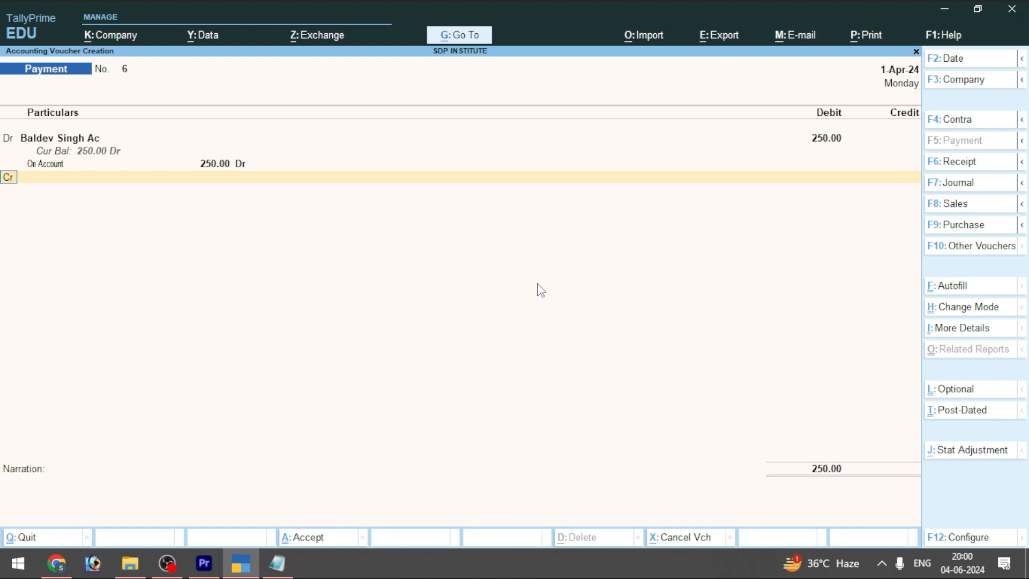
Step: Set the first credit line of the Payment voucher to Cash with an amount of 225
key(Return)
key(Return)
key(Return)
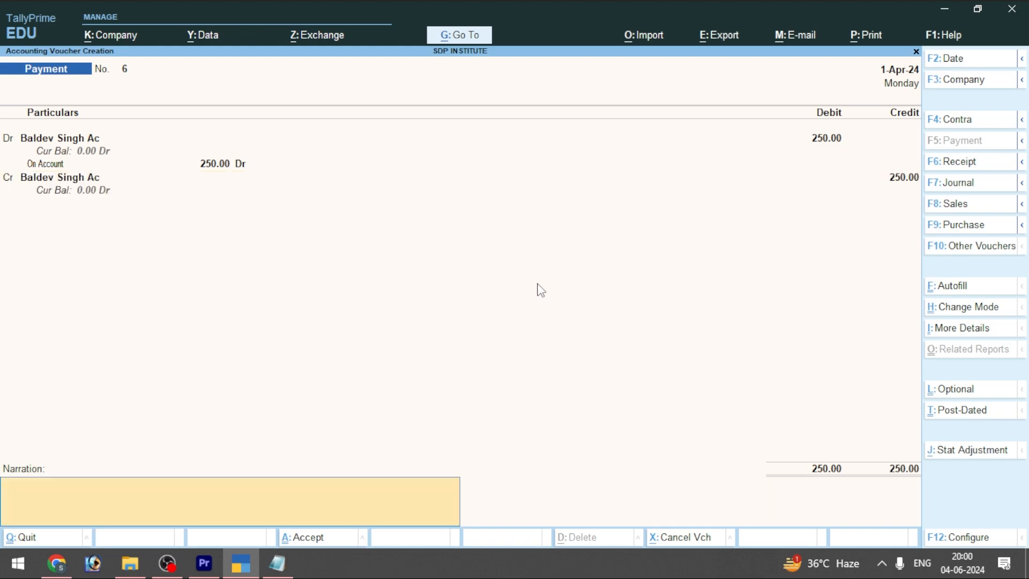
click(67, 182)
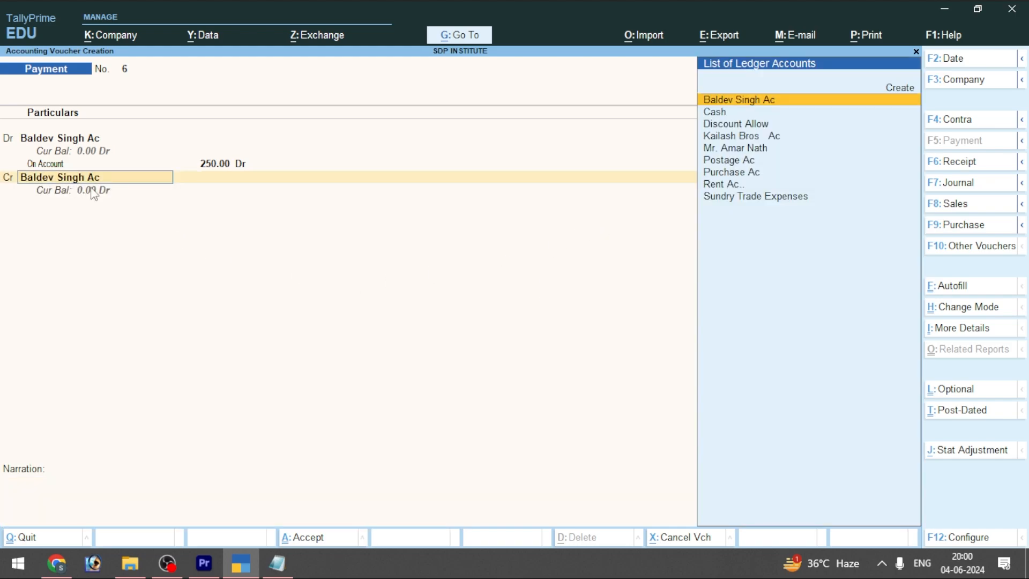
click(716, 112)
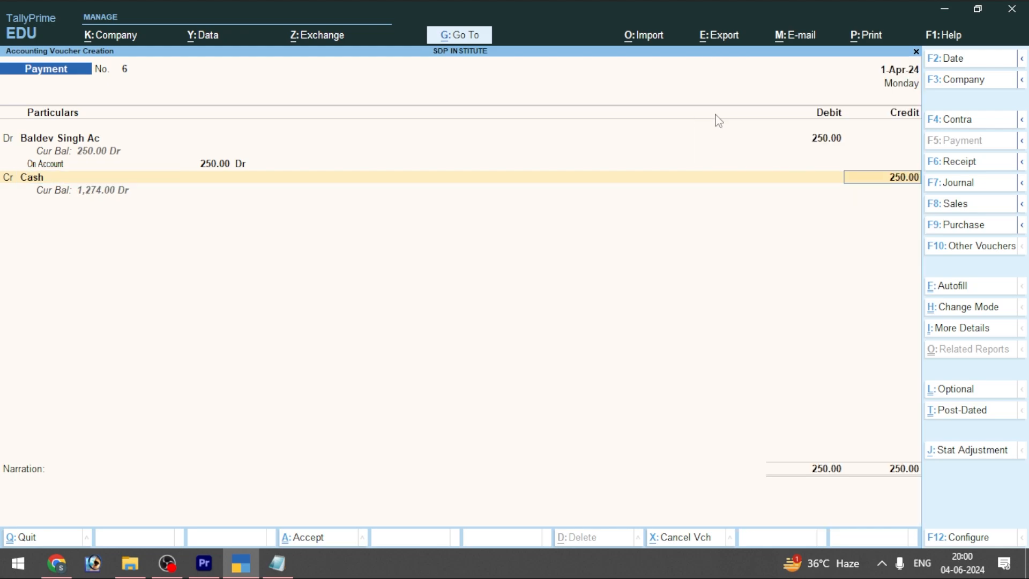
text(225)
key(Return)
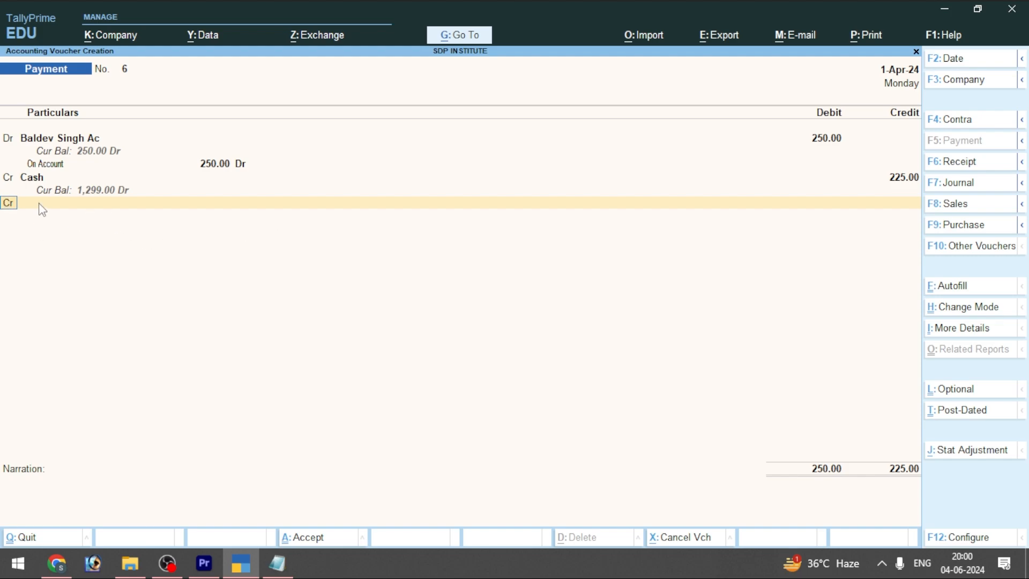
Step: Create the ledger "Discount Re.. Ac" under Sundry Creditors for the second credit line of 25 and save the Payment voucher
key(Return)
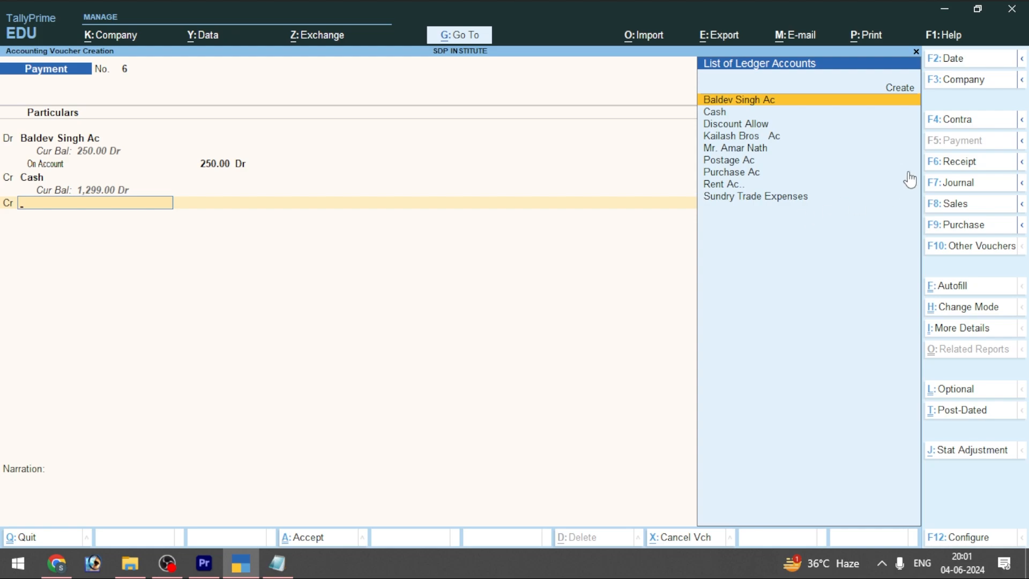
click(899, 91)
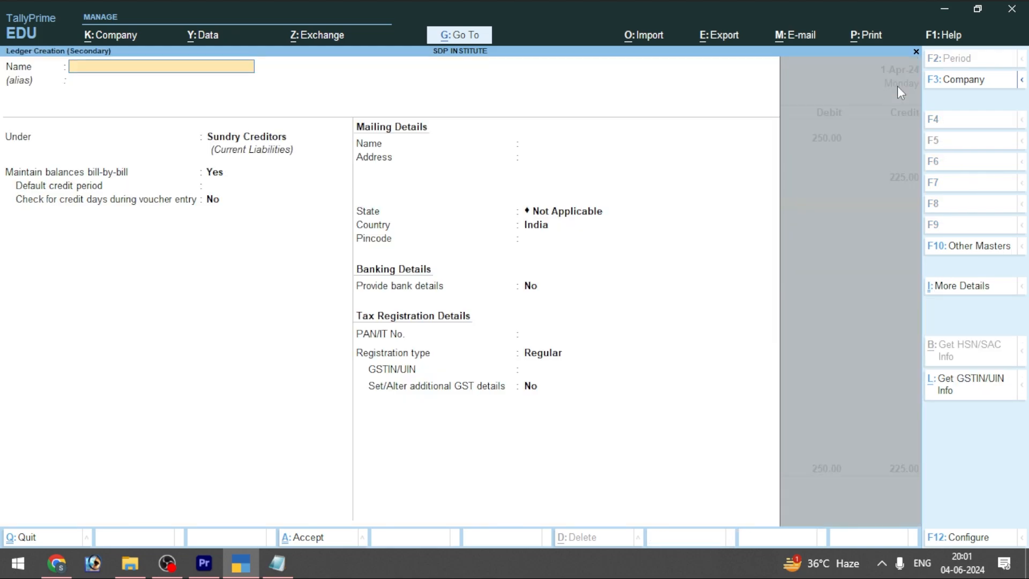
text(Dic)
key(BackSpace)
text(scount Rec)
key(BackSpace)
text(s)
text(Ac)
key(ctrl)
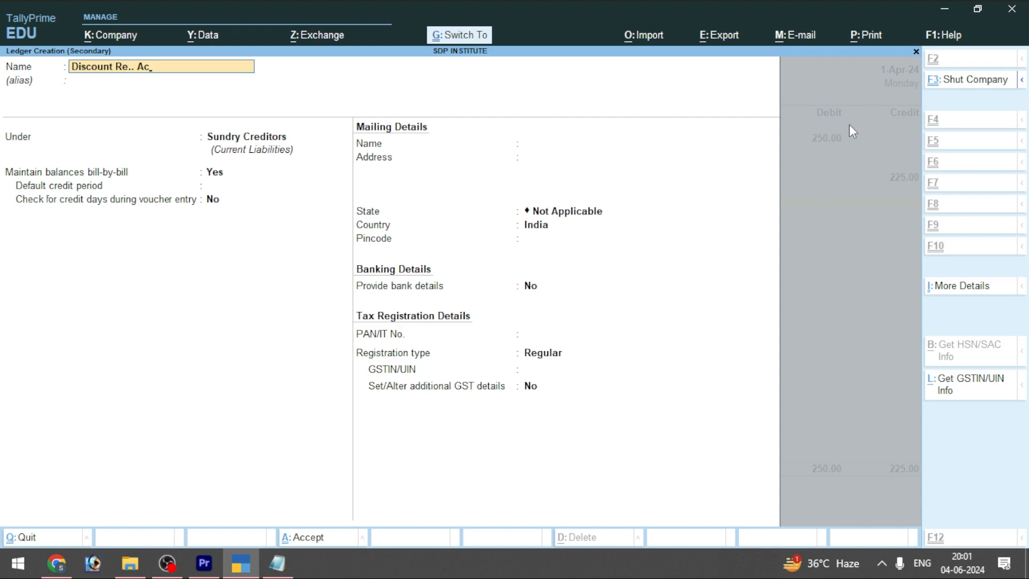
key(ctrl)
key(ctrl+a)
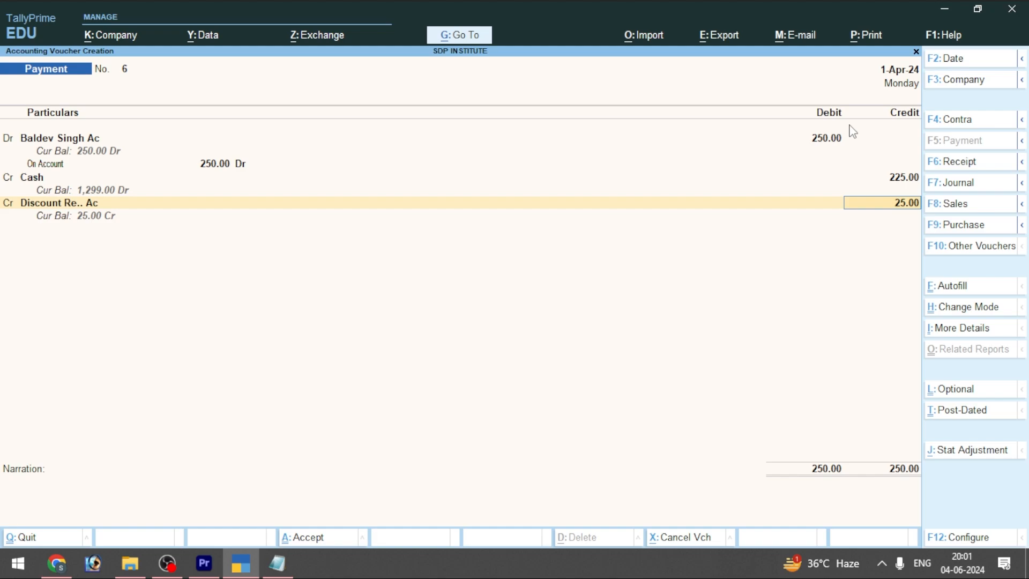
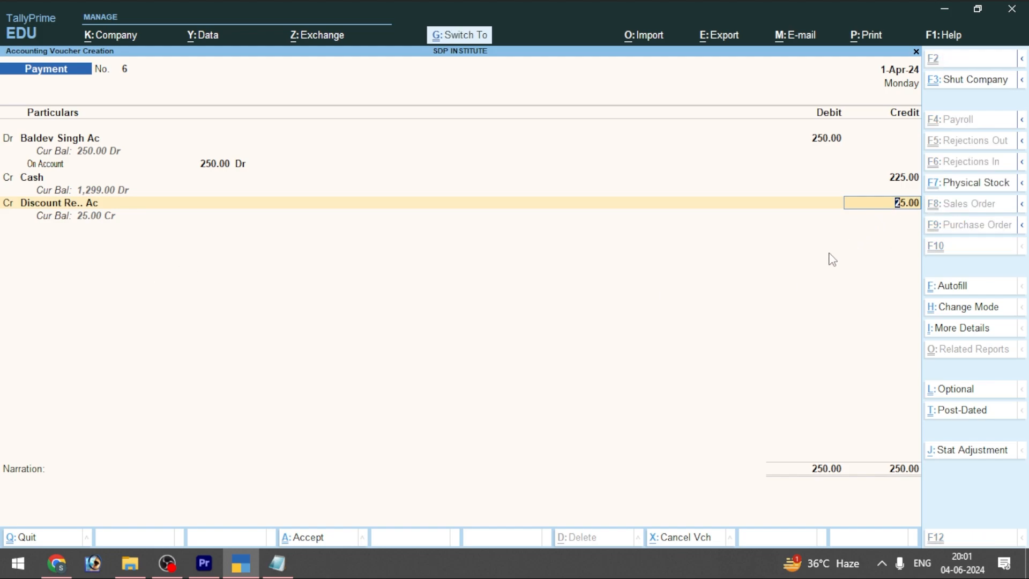
key(ctrl+a)
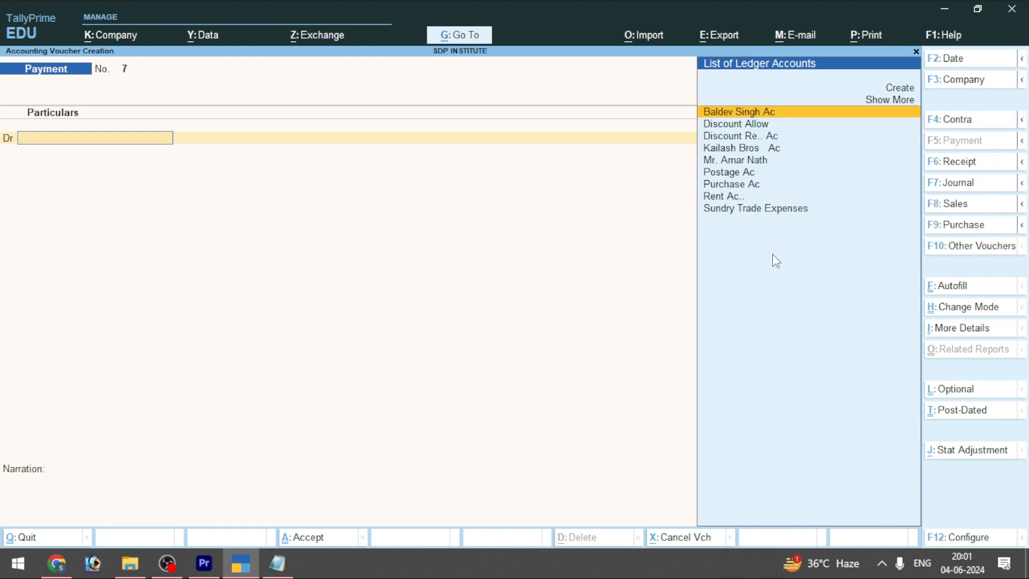
Step: Leave the Payment voucher and alter the ledger "Discount Re.. Ac", moving it under Indirect Incomes
key(Escape)
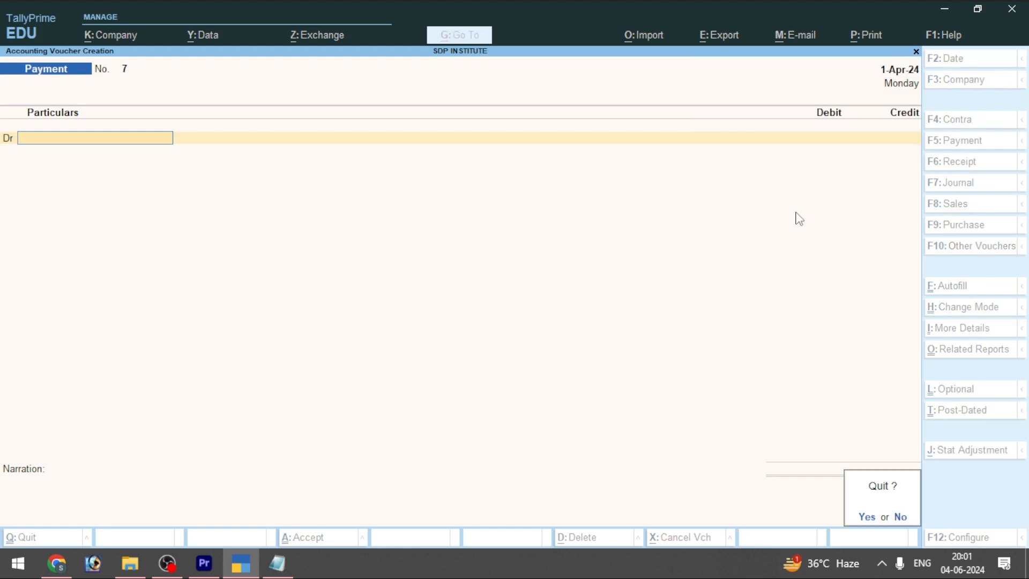
key(y)
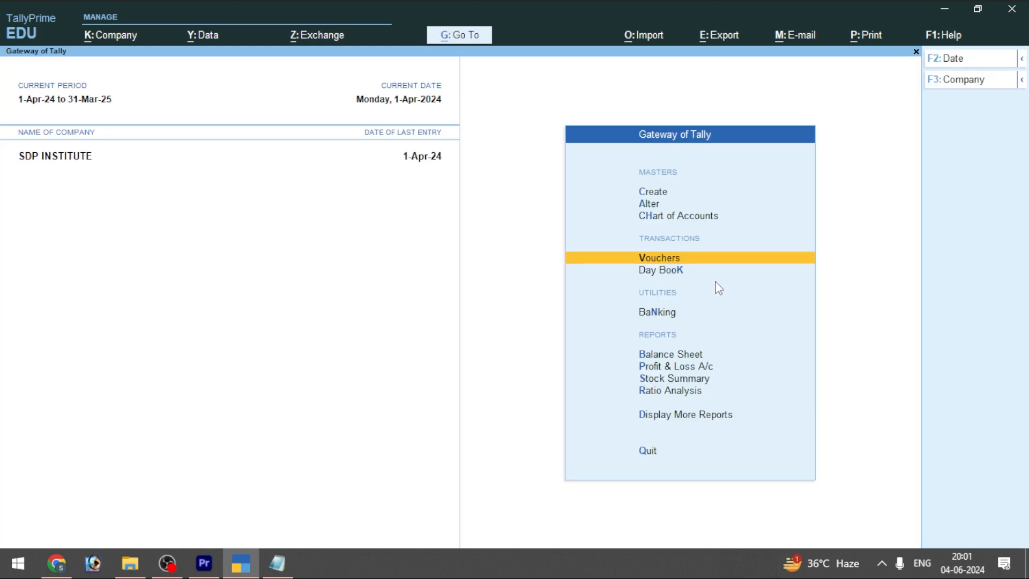
click(652, 204)
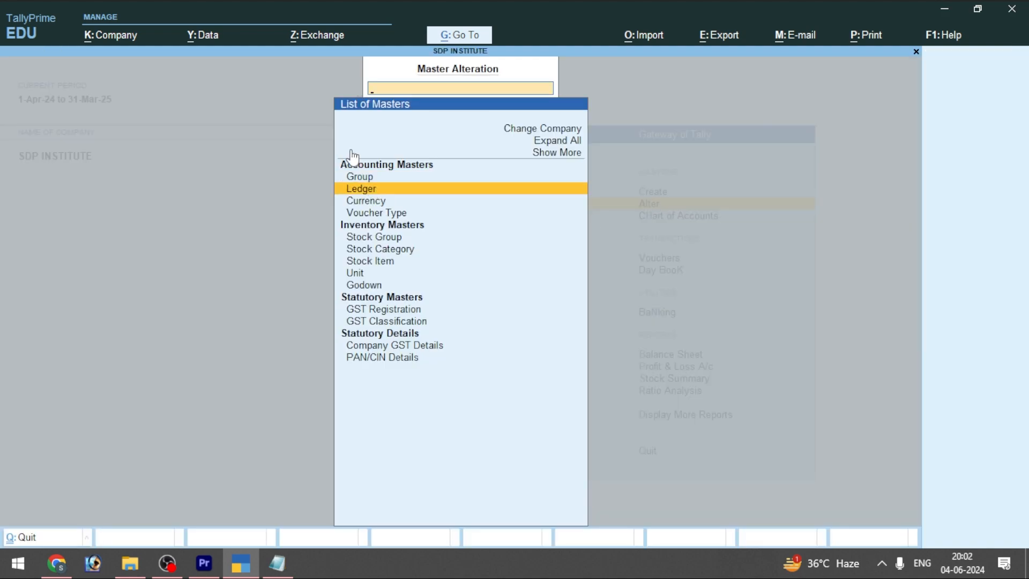
key(Return)
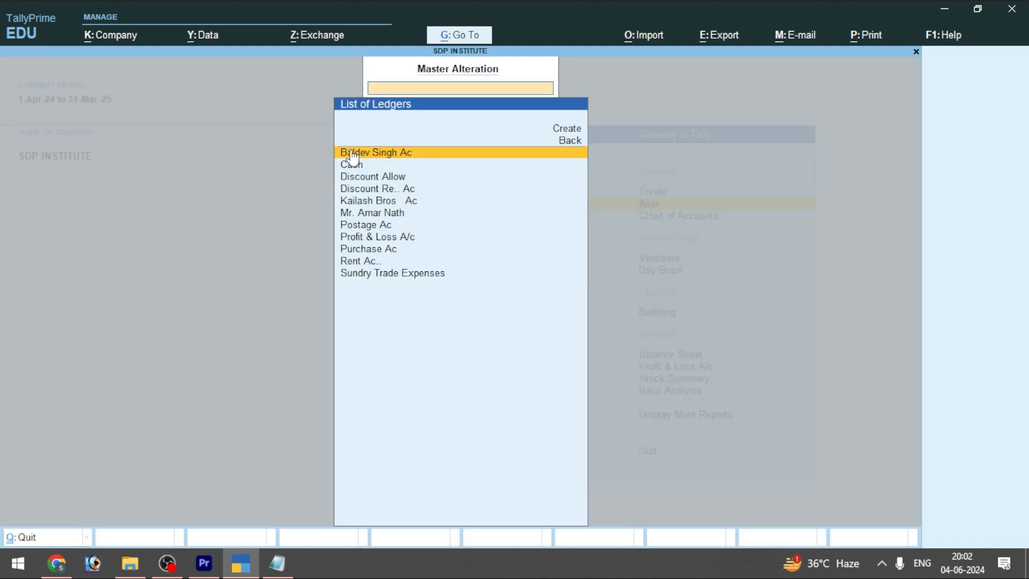
click(385, 190)
key(Return)
key(Return)
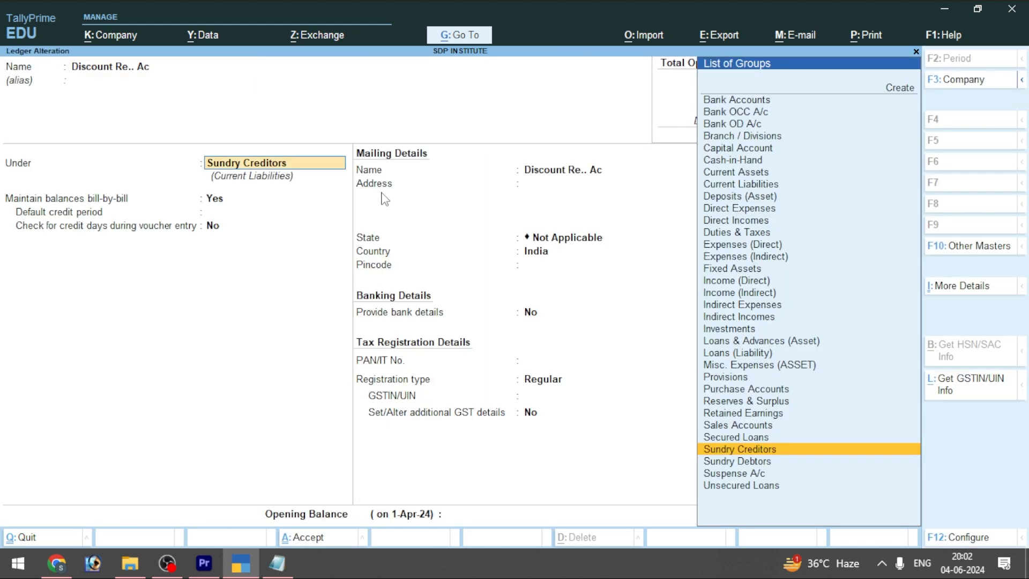
click(752, 318)
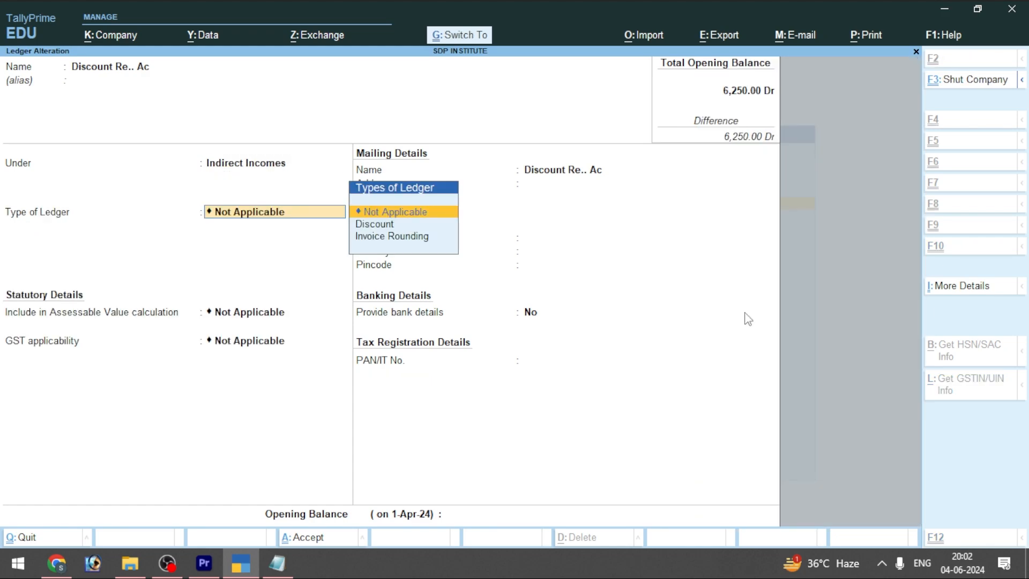
key(ctrl+a)
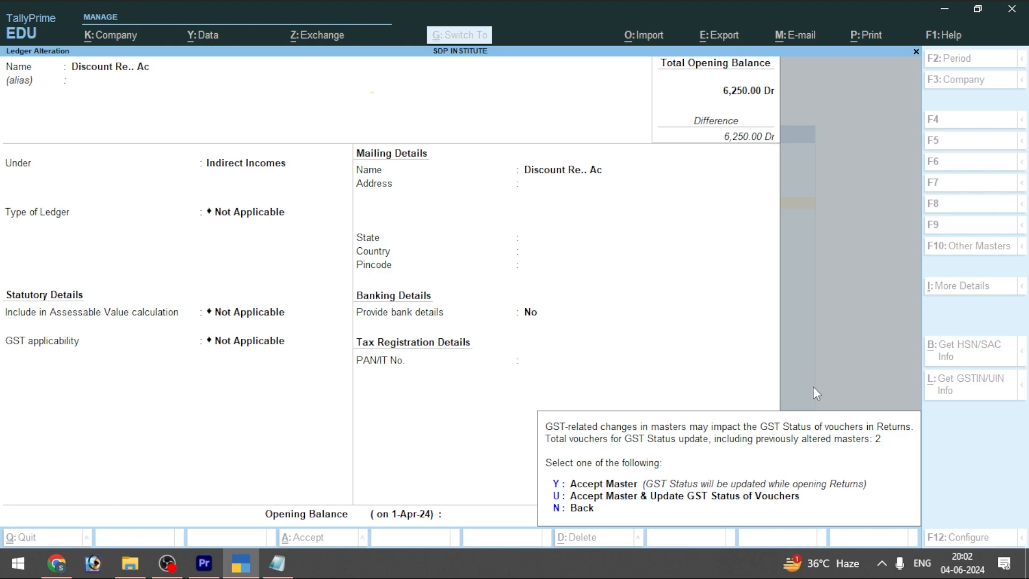
key(y)
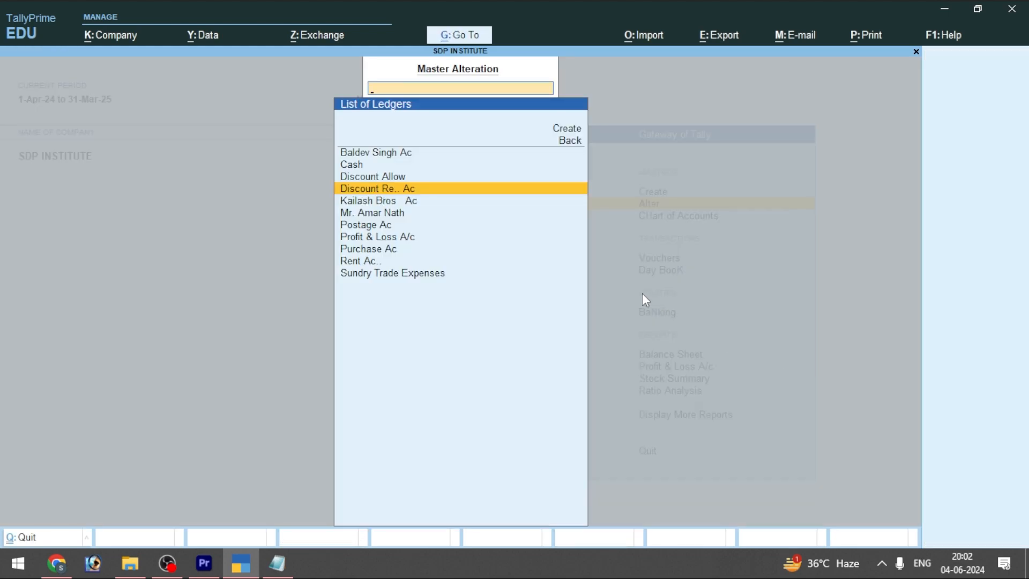
key(Escape)
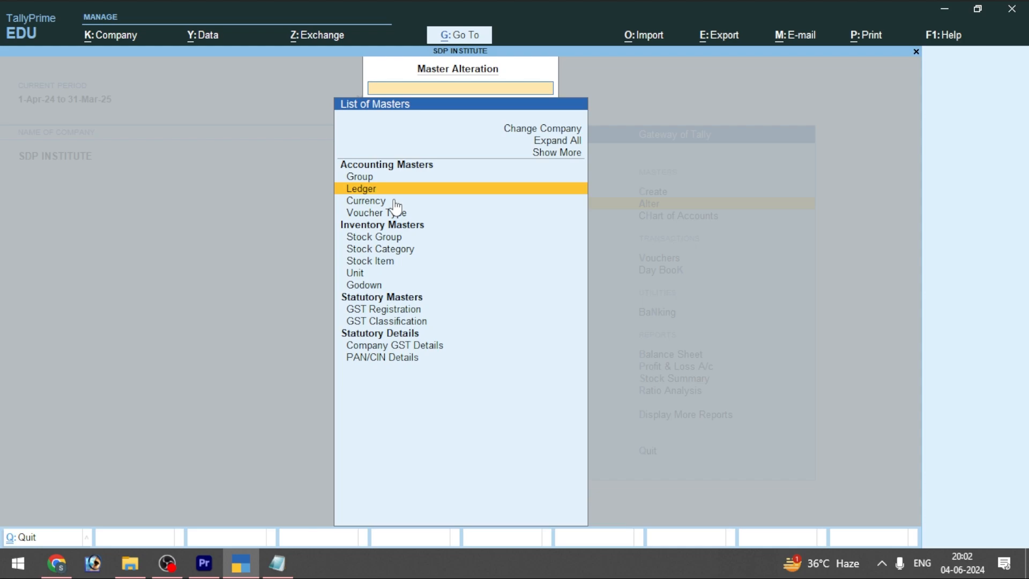
click(372, 204)
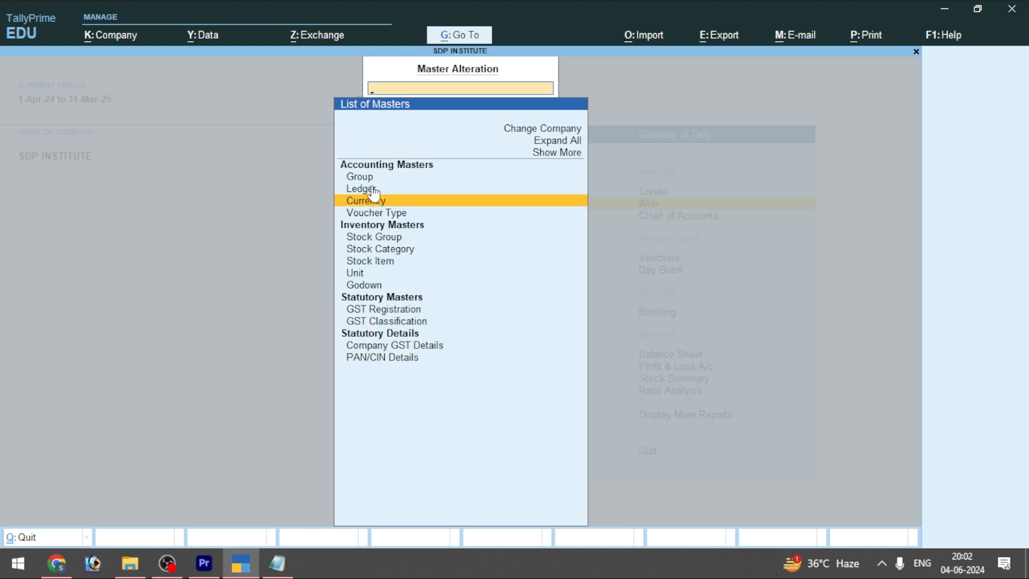
key(Escape)
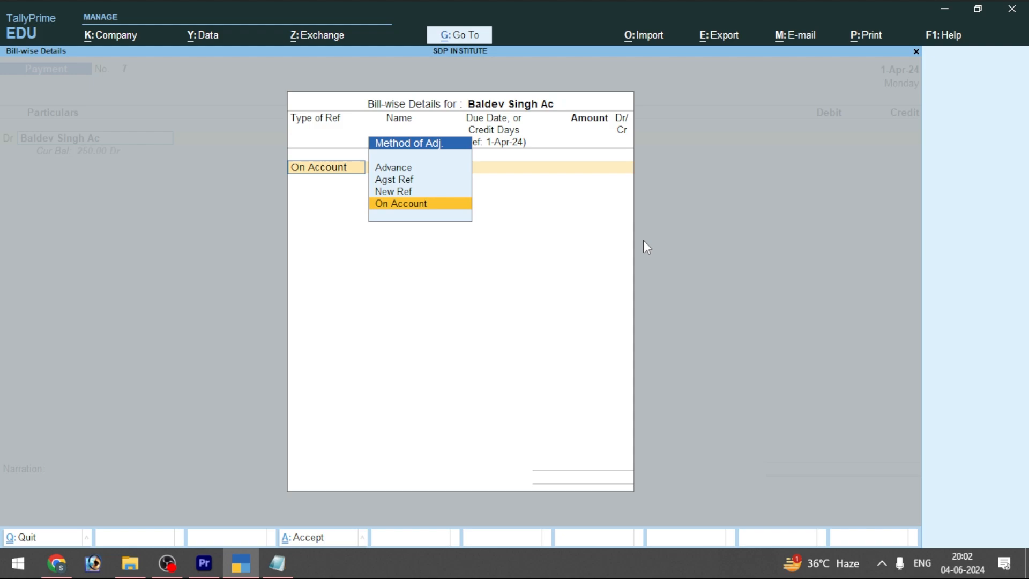
key(BackSpace)
key(Escape)
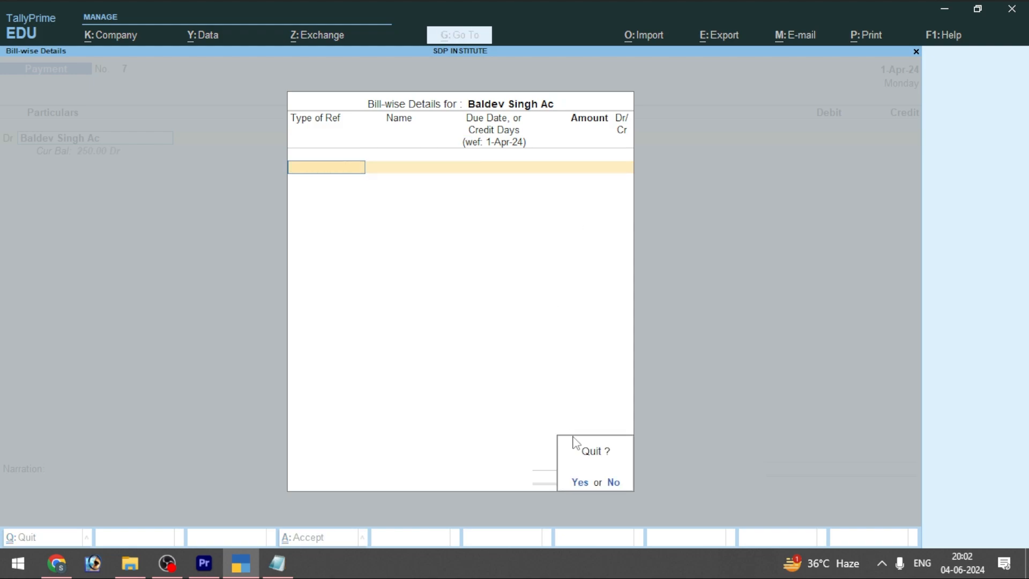
key(y)
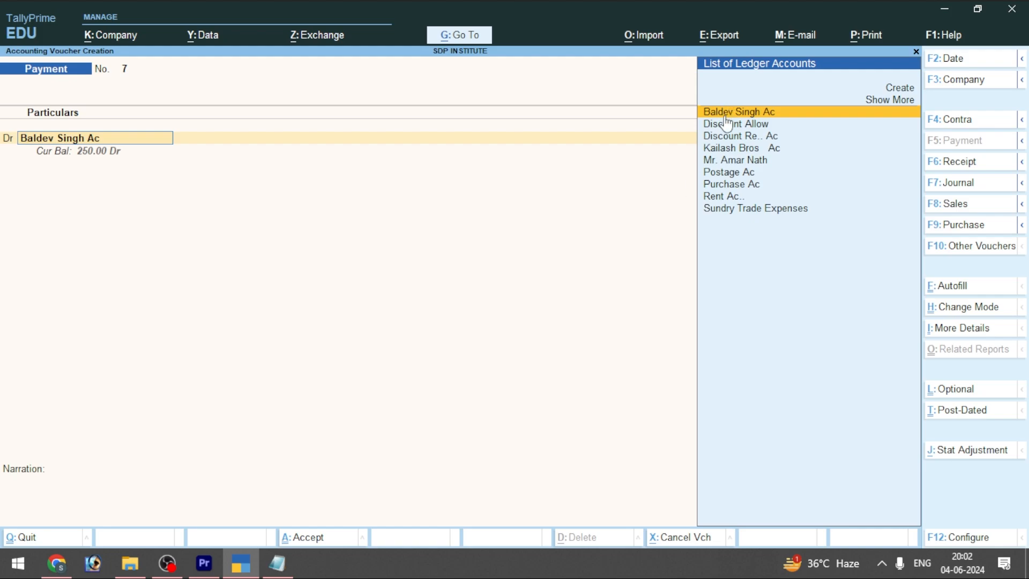
Step: Debit the creditor's ledger with 250 in Payment voucher No. 7, allocating the full amount bill-wise as On Account
key(Return)
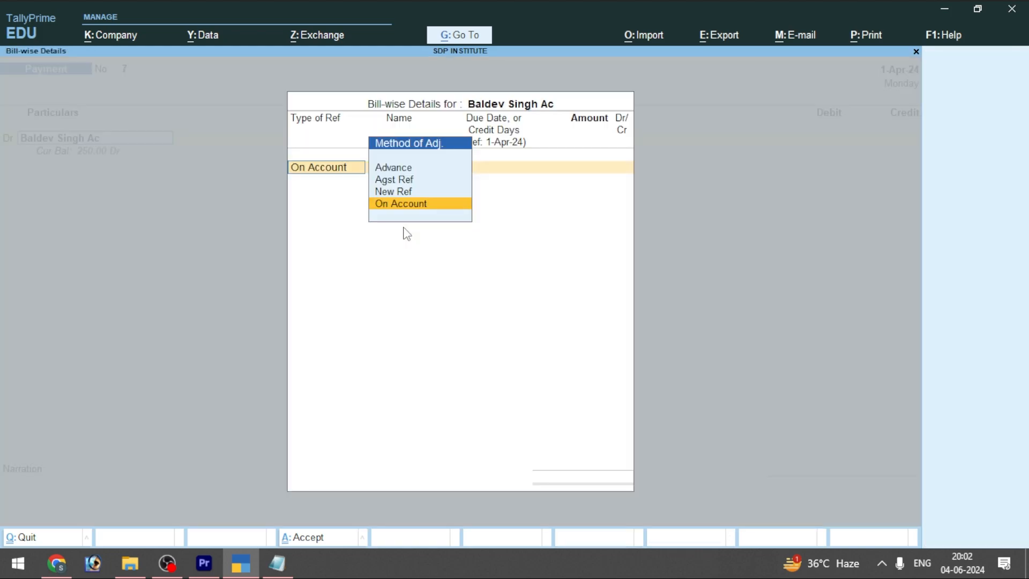
key(Return)
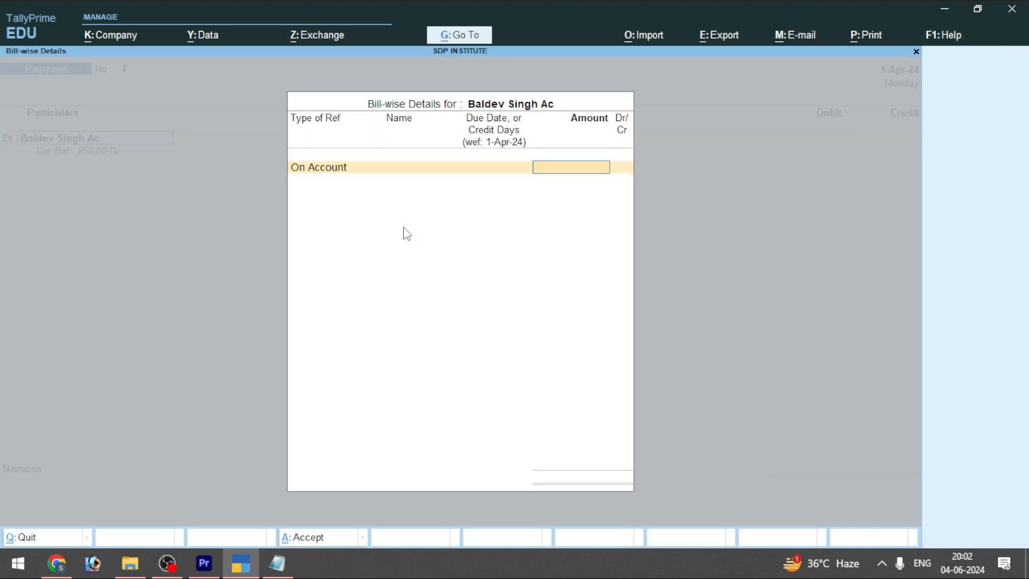
text(250)
key(Return)
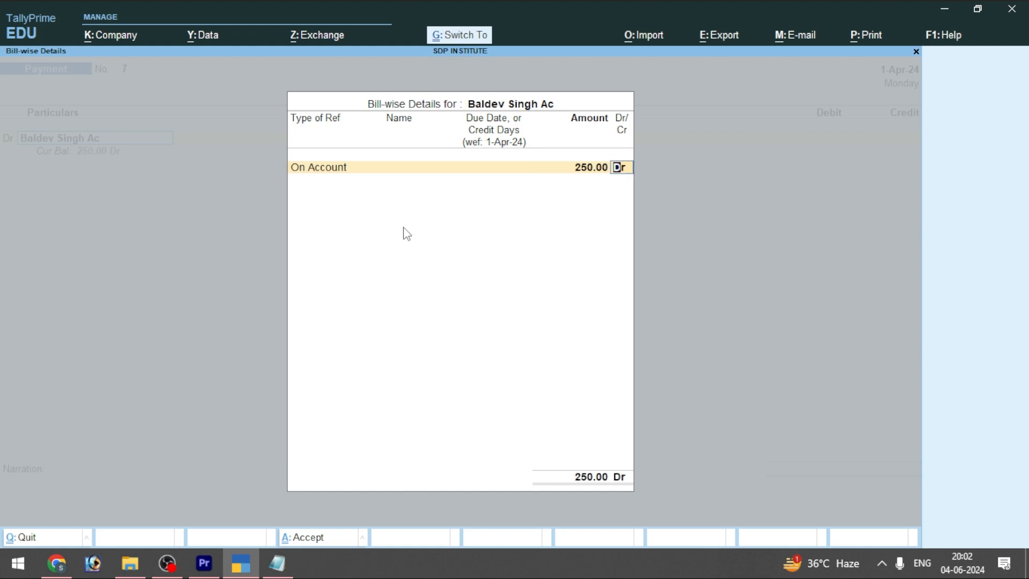
key(Return)
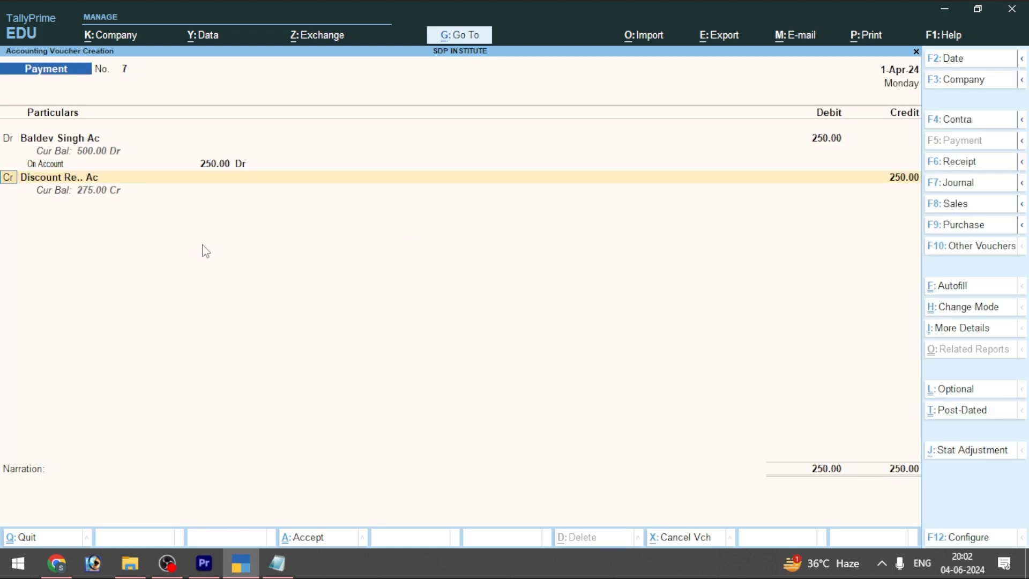
Step: Credit Cash with 225 and "Discount Re.. Ac" with the remaining 25, and save the Payment voucher
key(Return)
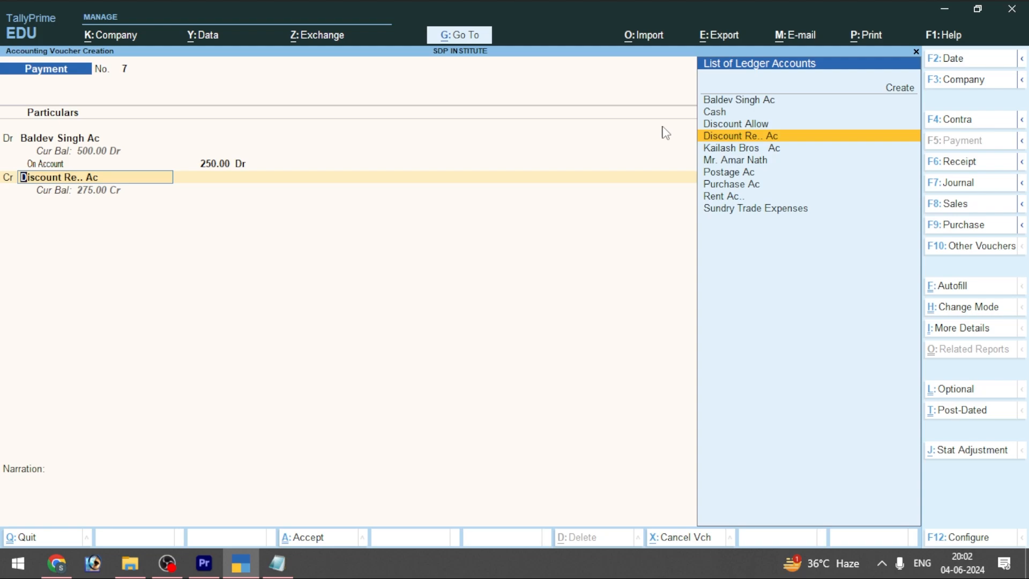
click(728, 113)
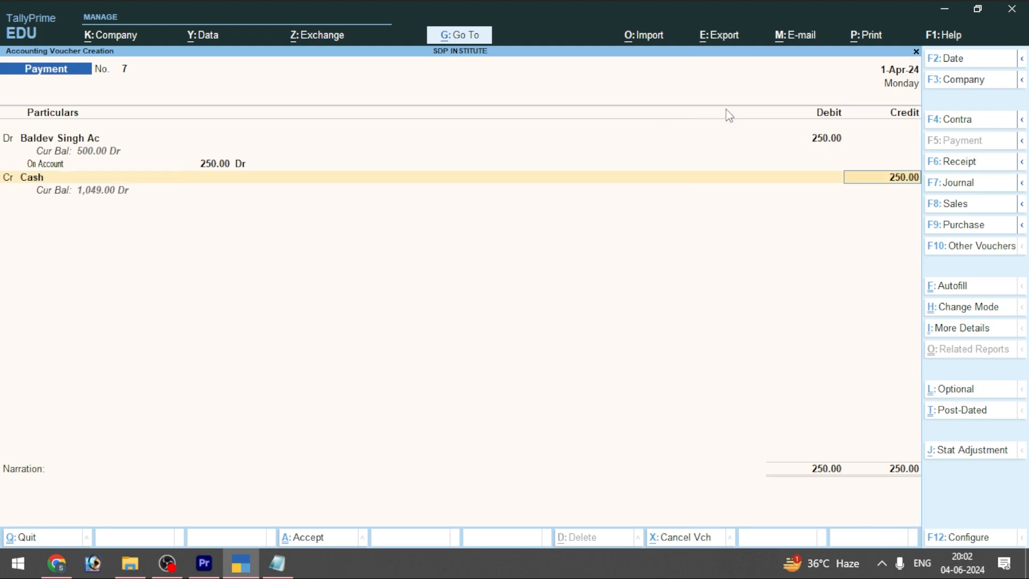
text(225)
key(Return)
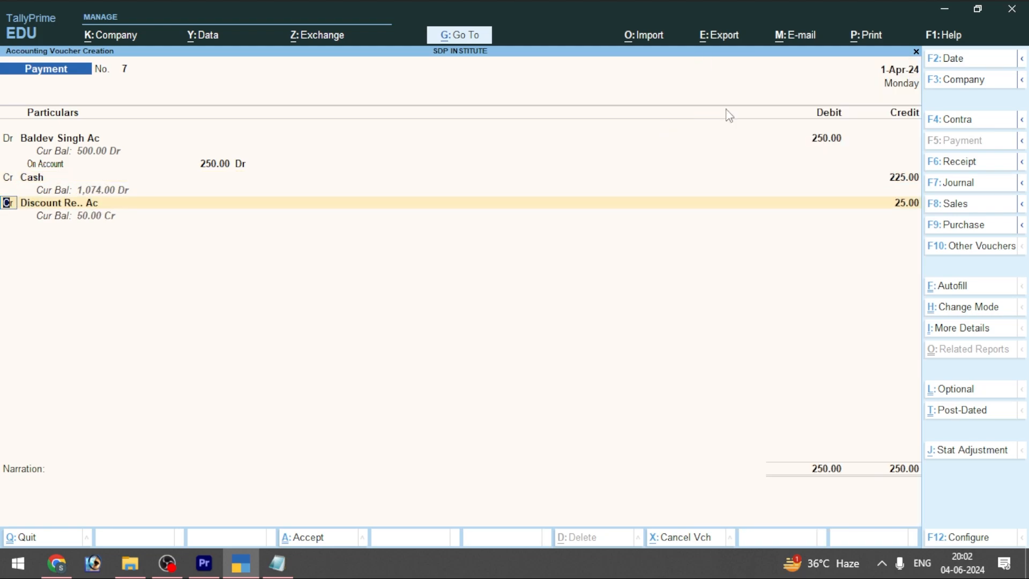
key(ctrl+a)
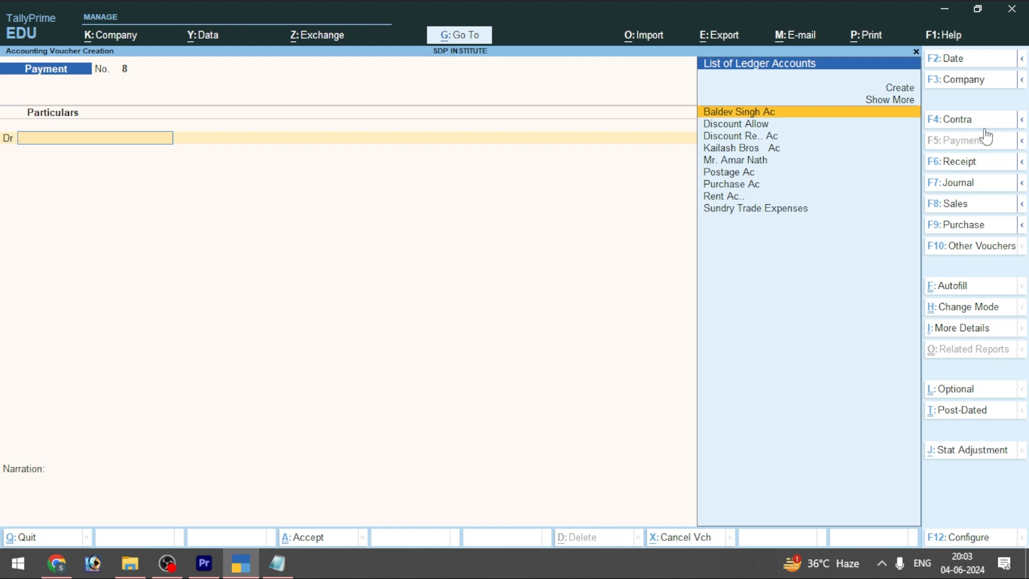
Step: Create the ledger "Furniture Repair.. Ac." under Indirect Expenses for the new Payment voucher's debit line
click(902, 89)
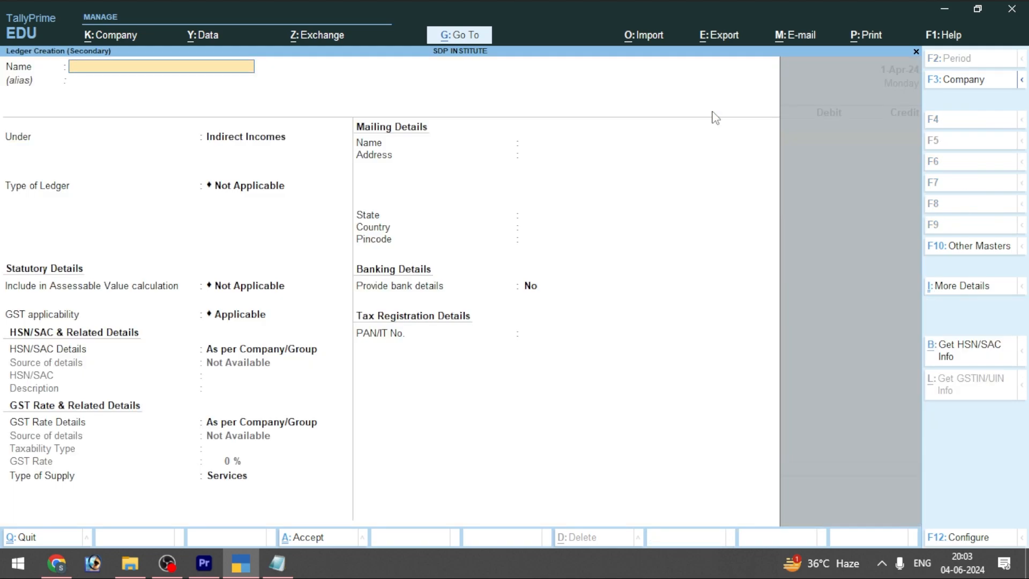
text(Furniture Repair.. Ac.)
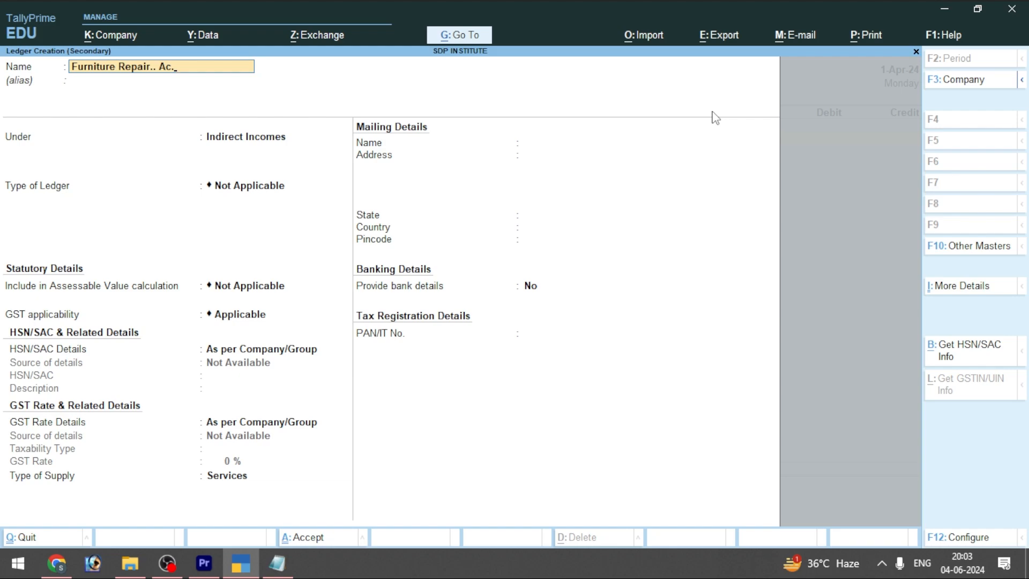
key(Return)
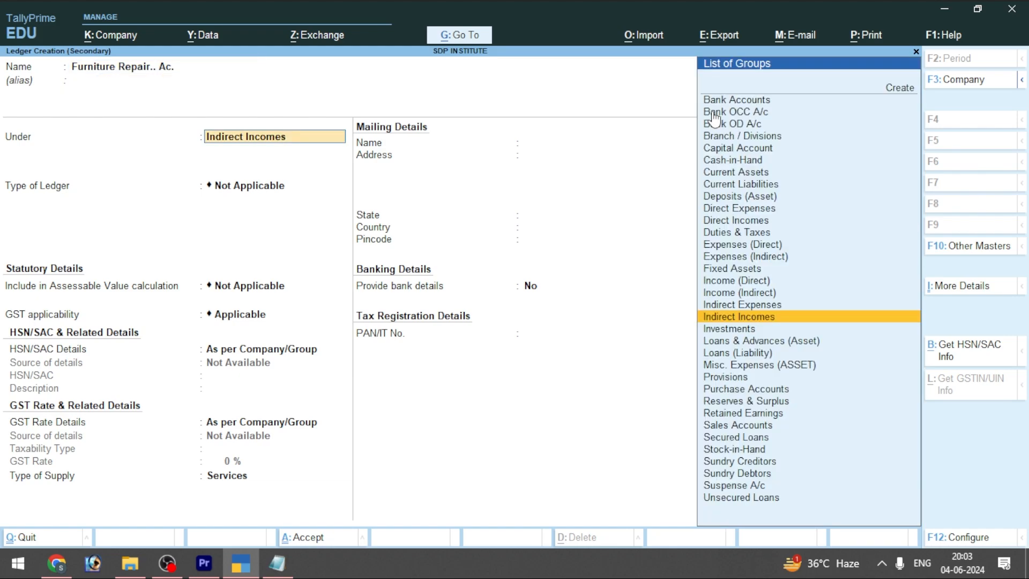
click(755, 304)
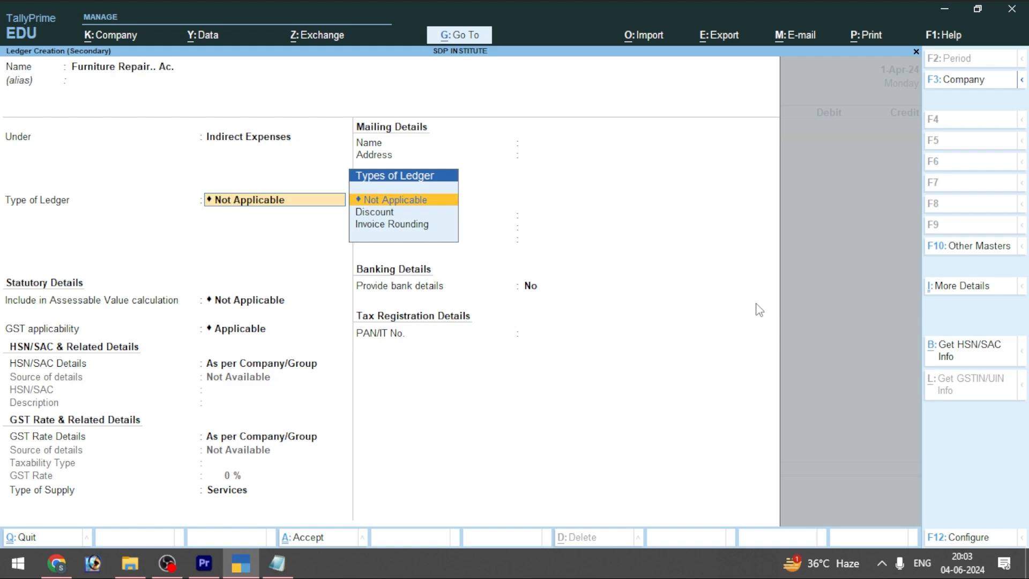
key(ctrl+a)
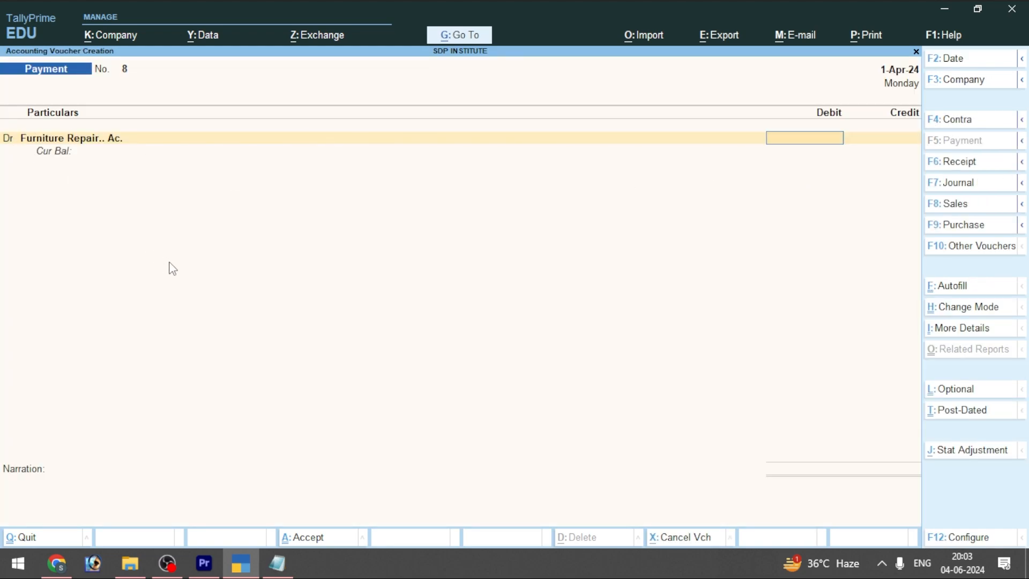
Step: Debit the furniture repair ledger with 50, credit Cash with 50, and save the Payment voucher
text(50)
key(Return)
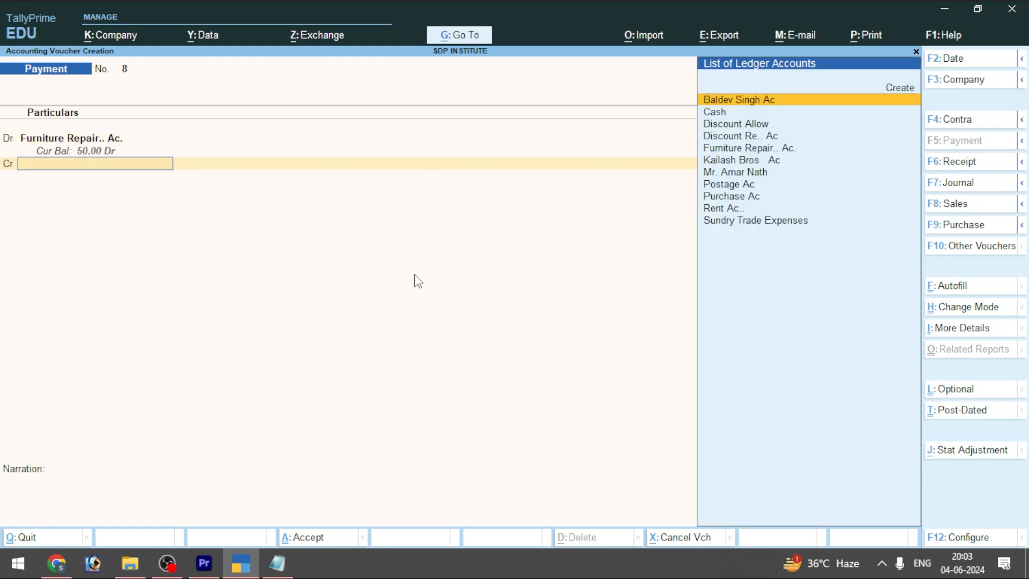
key(Down)
key(Return)
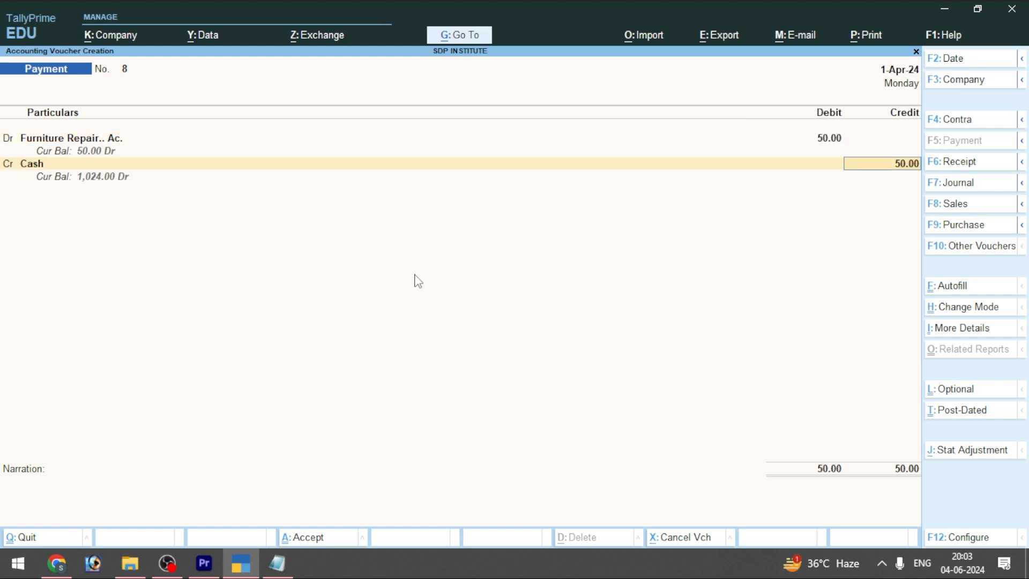
key(ctrl+a)
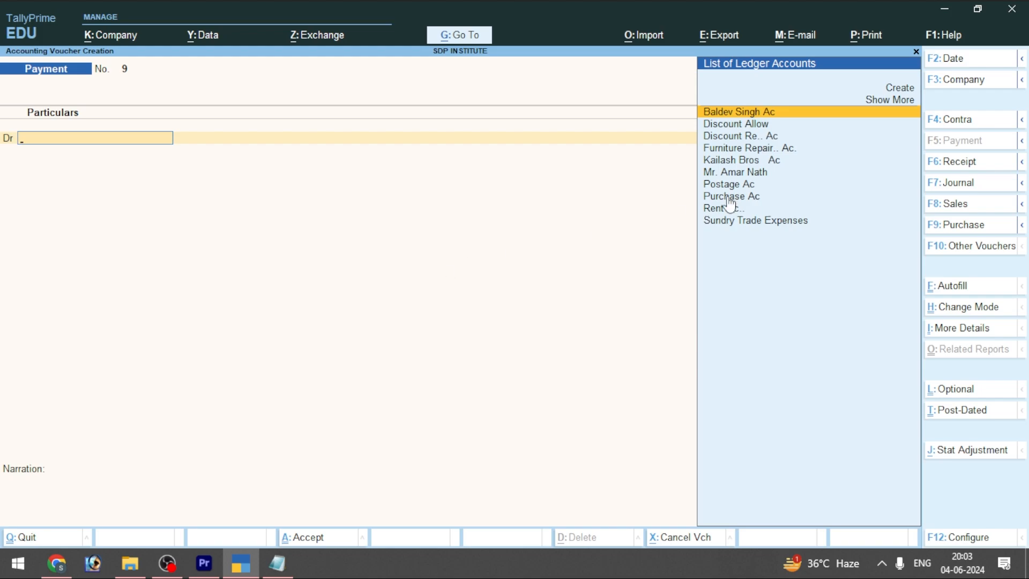
Step: Start a Receipt voucher and create the ledger "Sales Ac" under Sales Accounts for its credit line, skipping the inventory allocation
click(957, 161)
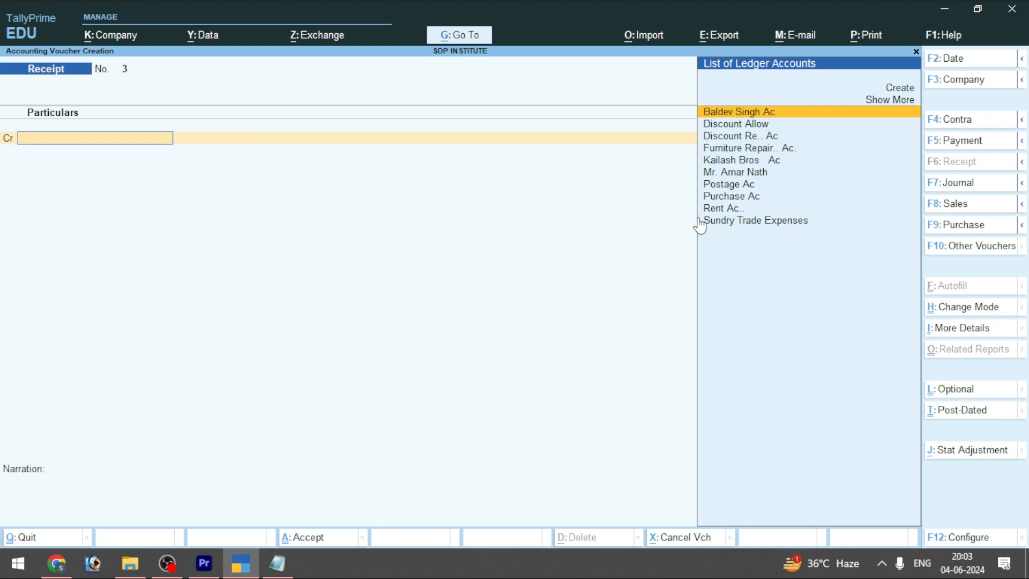
click(904, 90)
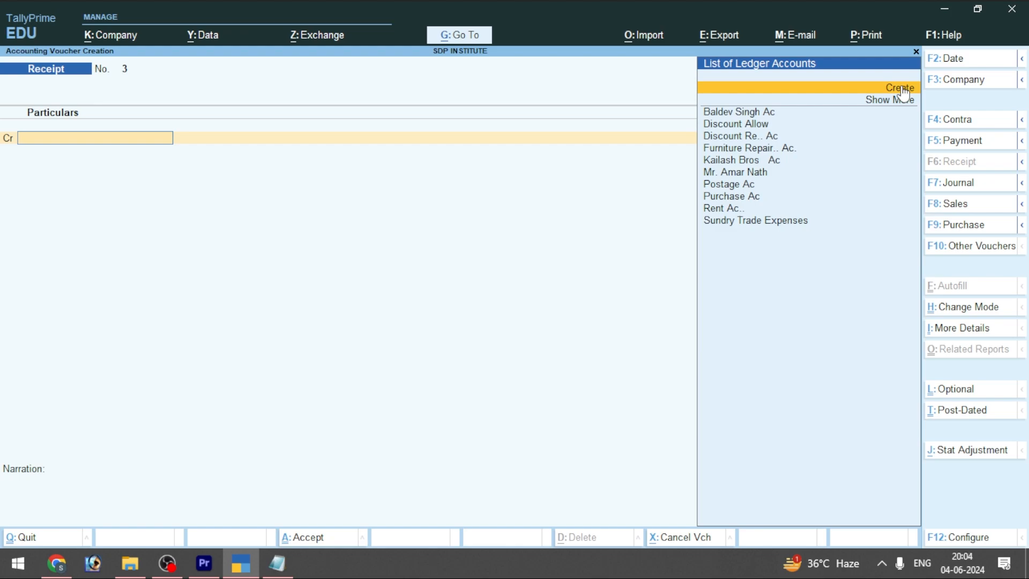
click(904, 89)
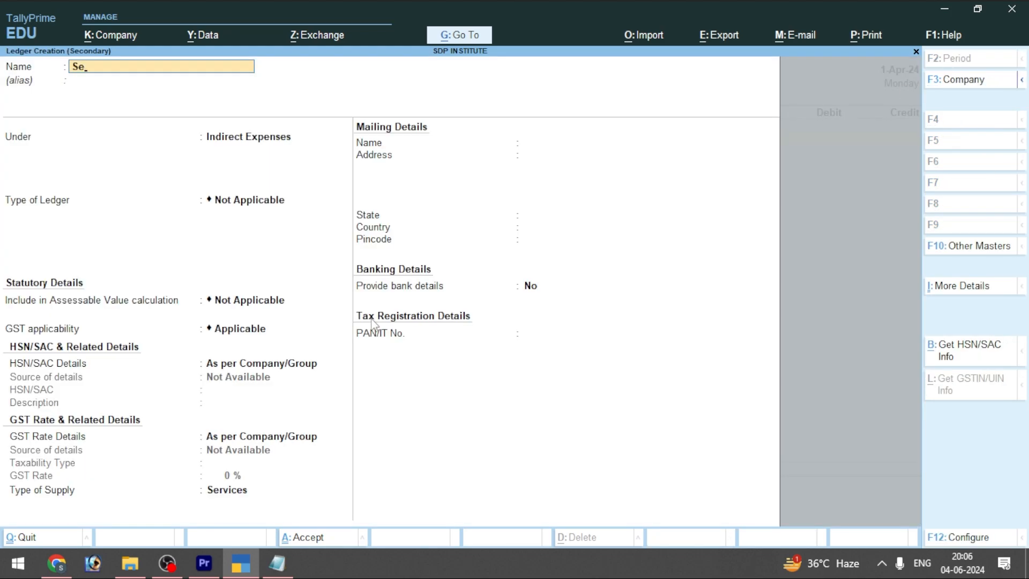
key(BackSpace)
text(ales Ac)
key(Return)
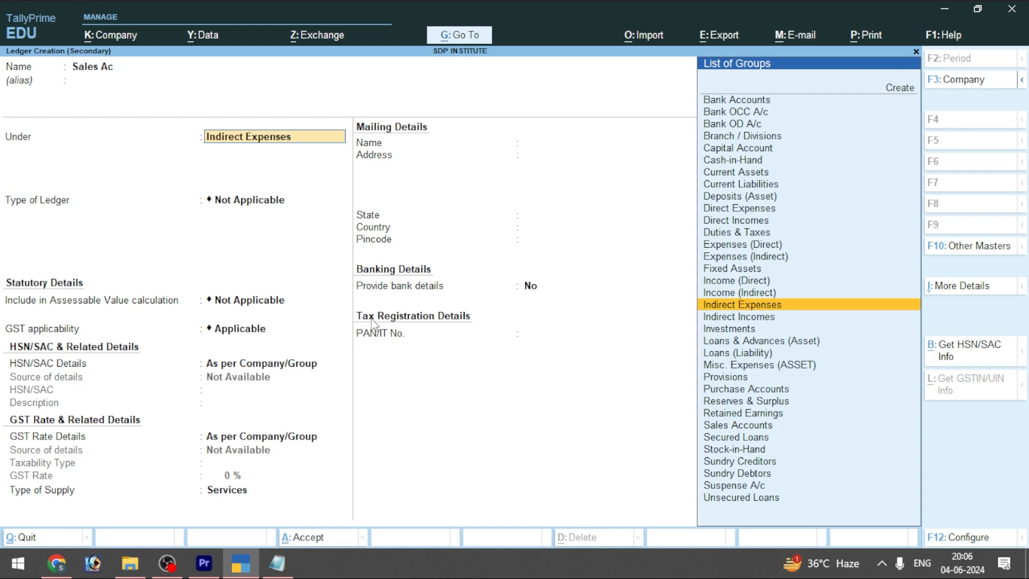
click(723, 429)
key(ctrl+a)
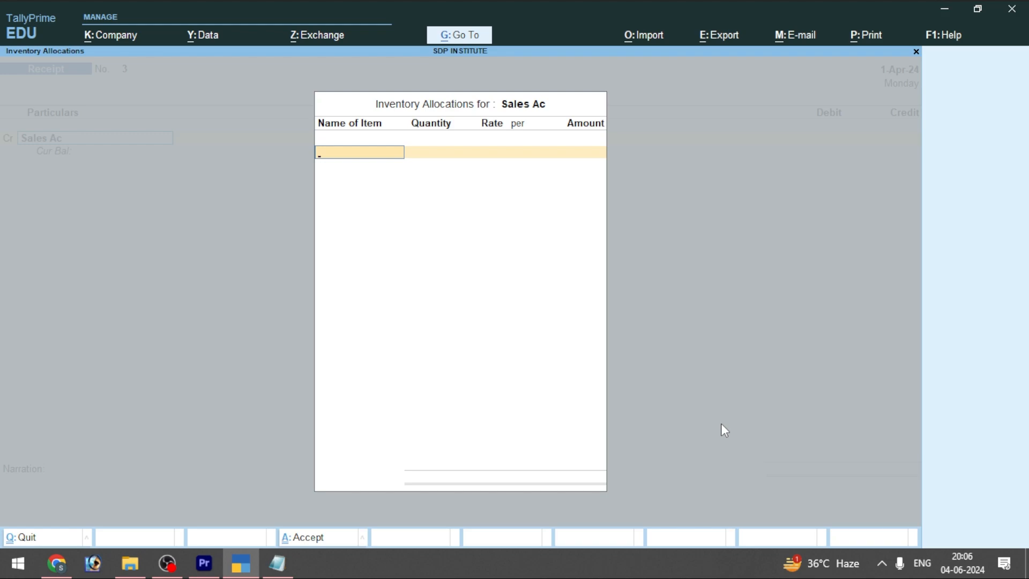
key(Escape)
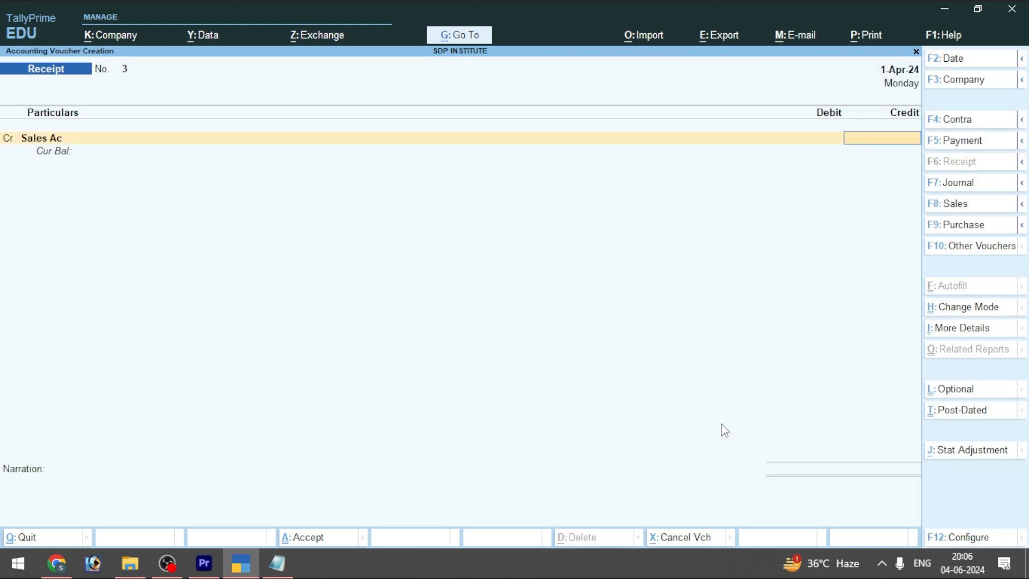
Step: Check the May 19 cash sale in the PDF and credit Sales Ac with 807, skipping the inventory allocation
text(80)
key(shift+Tab)
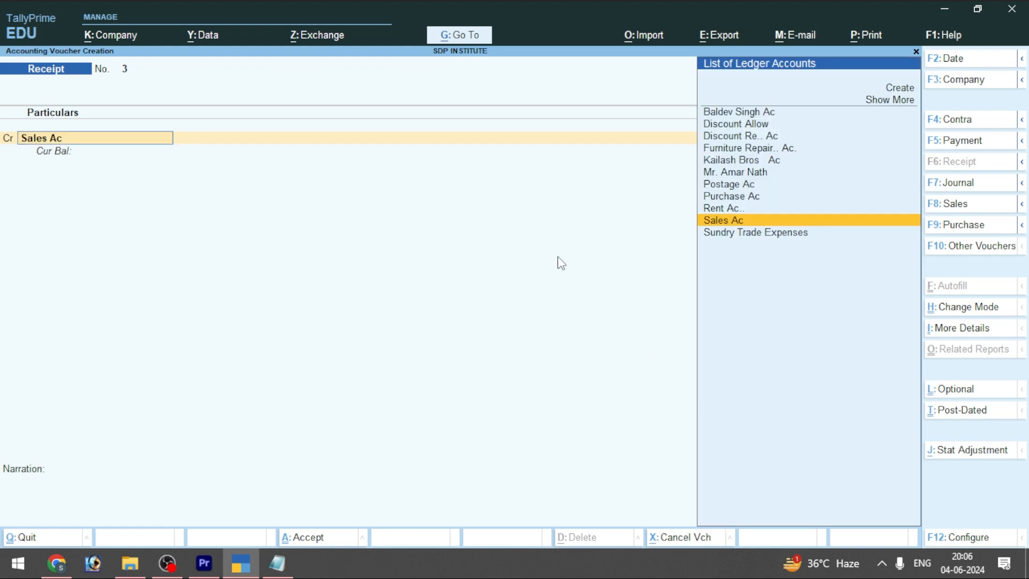
key(Return)
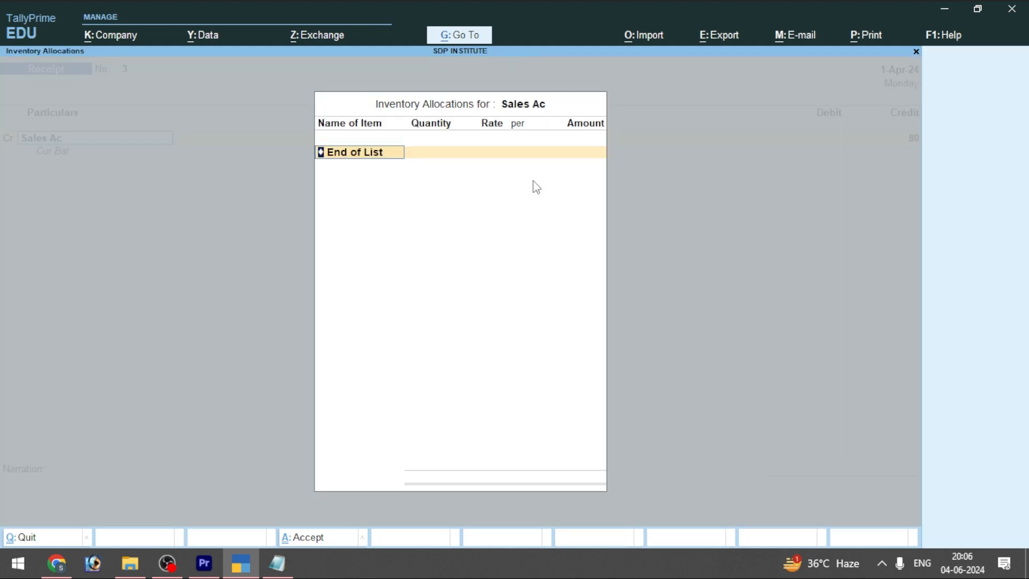
key(Return)
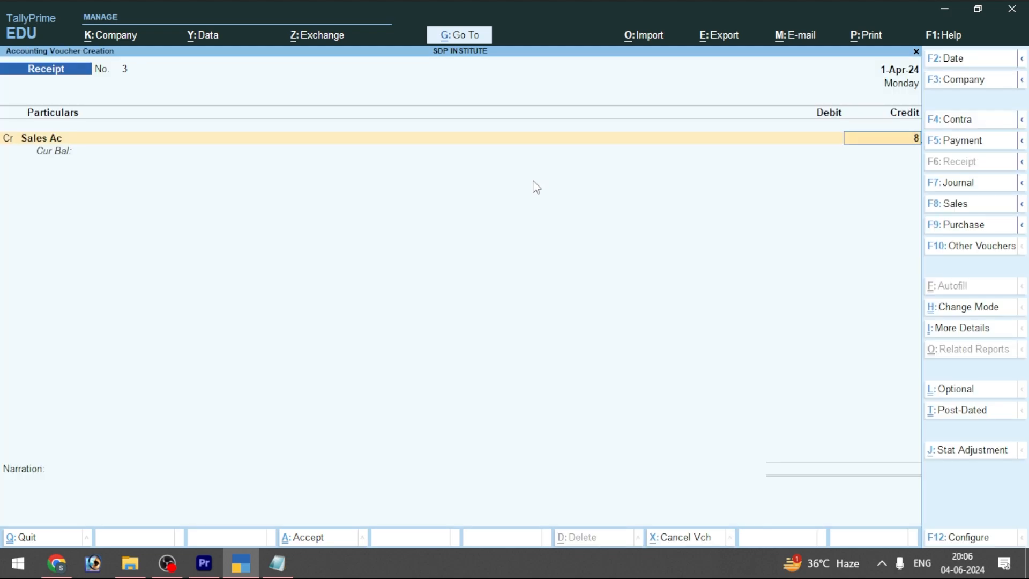
click(59, 565)
double_click(874, 338)
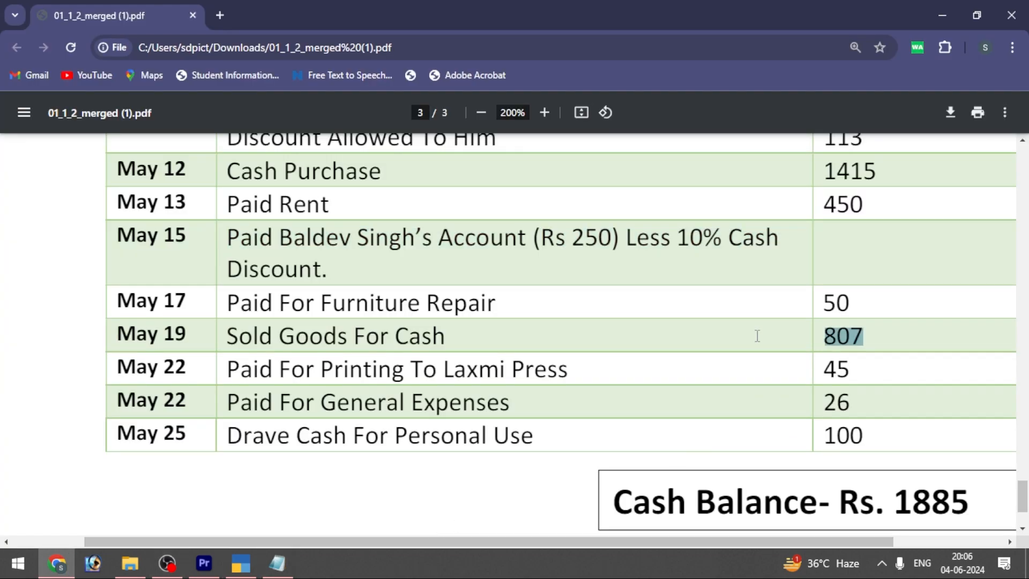
drag(430, 337, 211, 332)
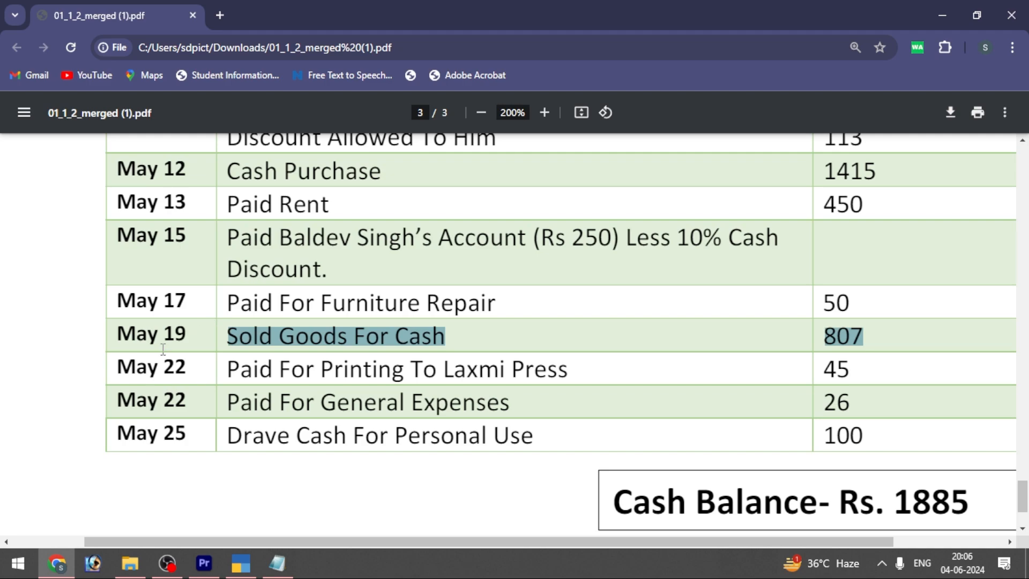
click(250, 568)
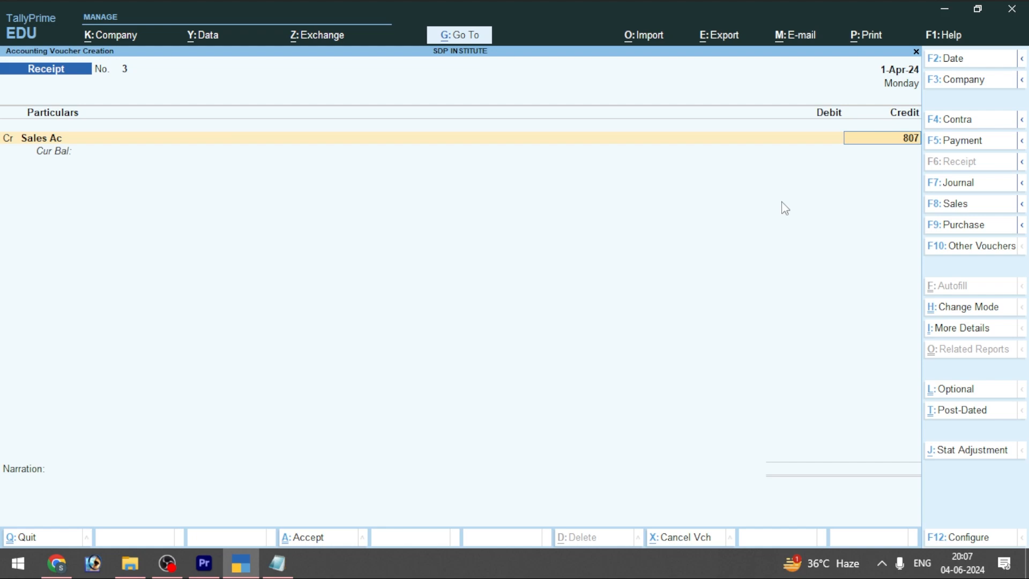
key(Return)
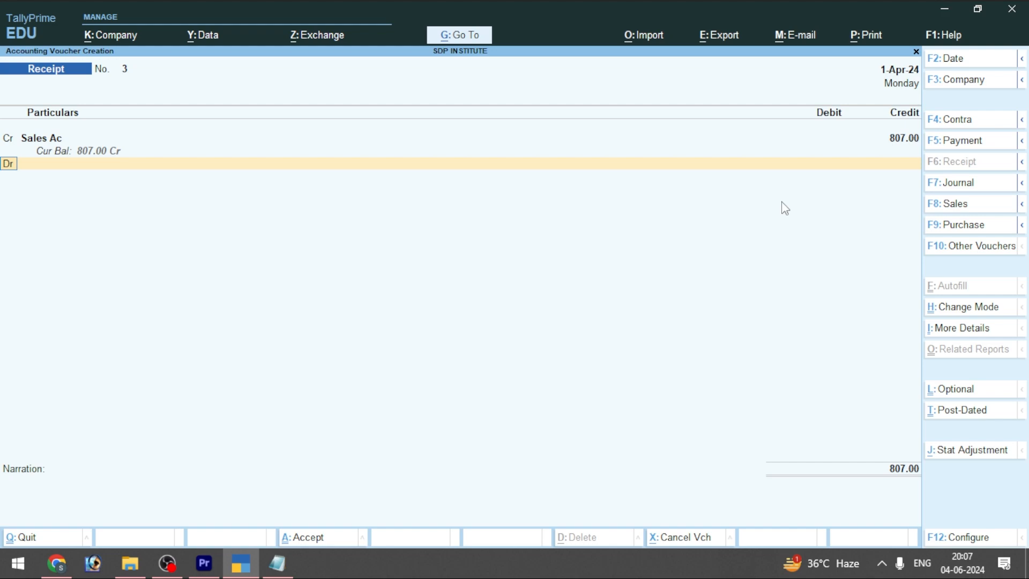
Step: Debit Cash with 807 and save the Receipt voucher
key(Return)
key(Down)
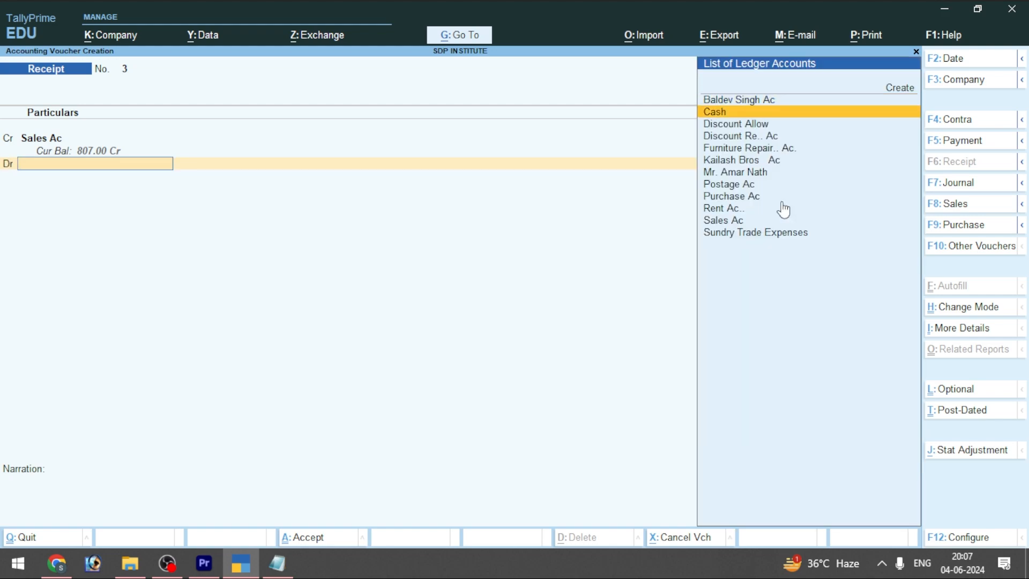
key(Return)
key(ctrl)
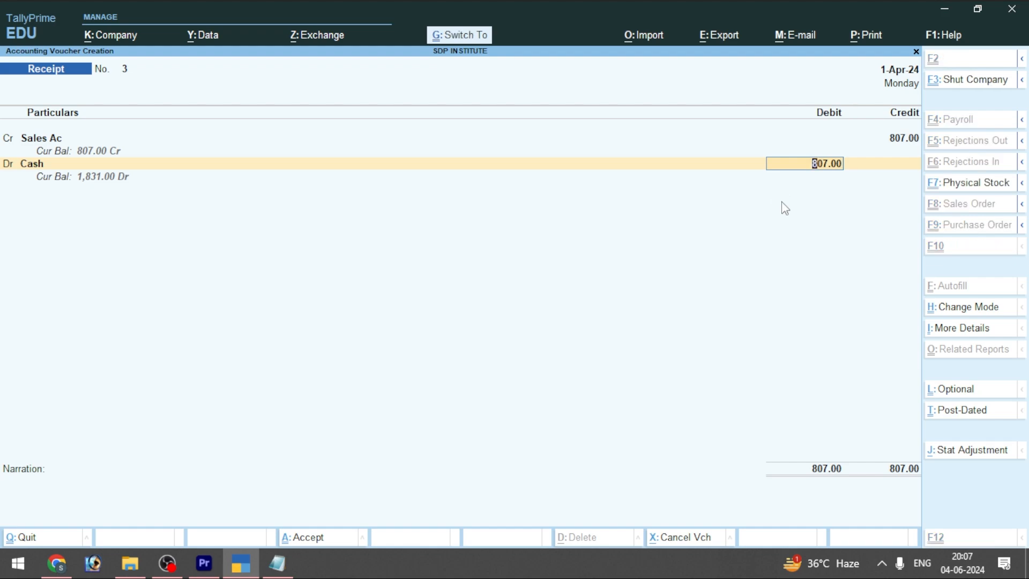
key(ctrl+a)
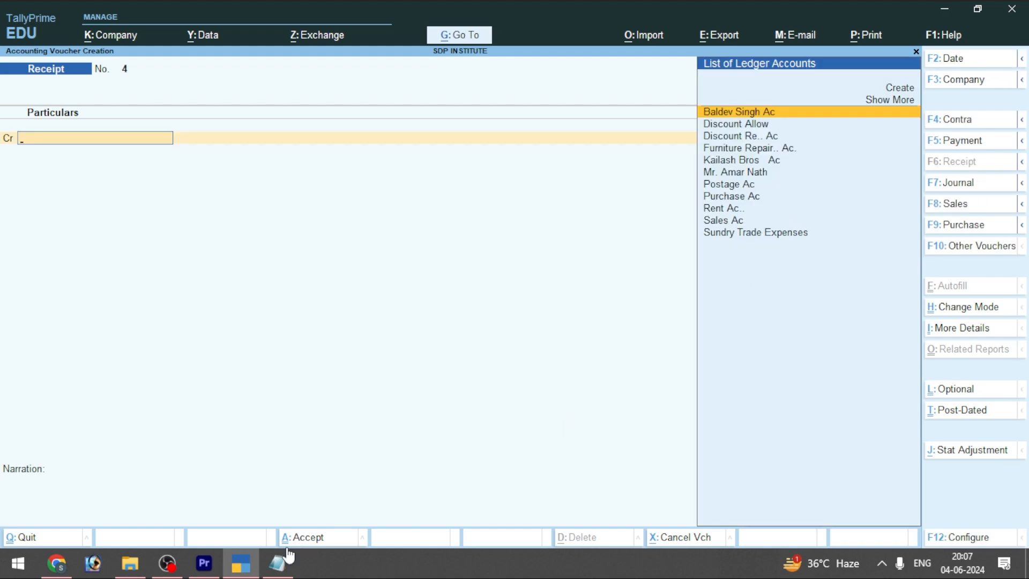
Step: Select the May 22 printing payee "Laxmi Press" in the PDF and start a Payment voucher in TallyPrime
click(56, 562)
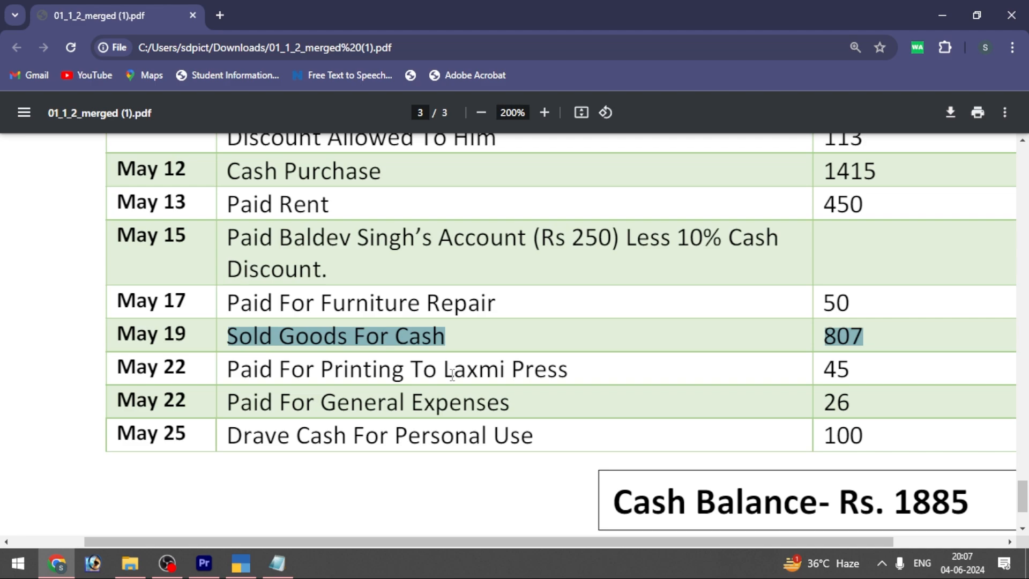
mouse_move(438, 370)
mouse_down()
mouse_move(571, 376)
mouse_move(444, 371)
mouse_up()
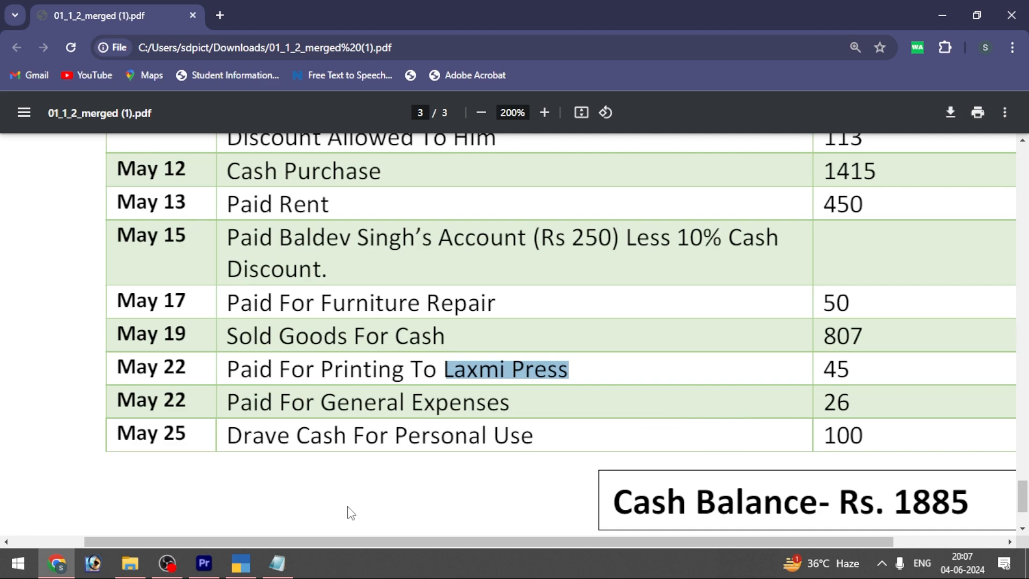
click(240, 565)
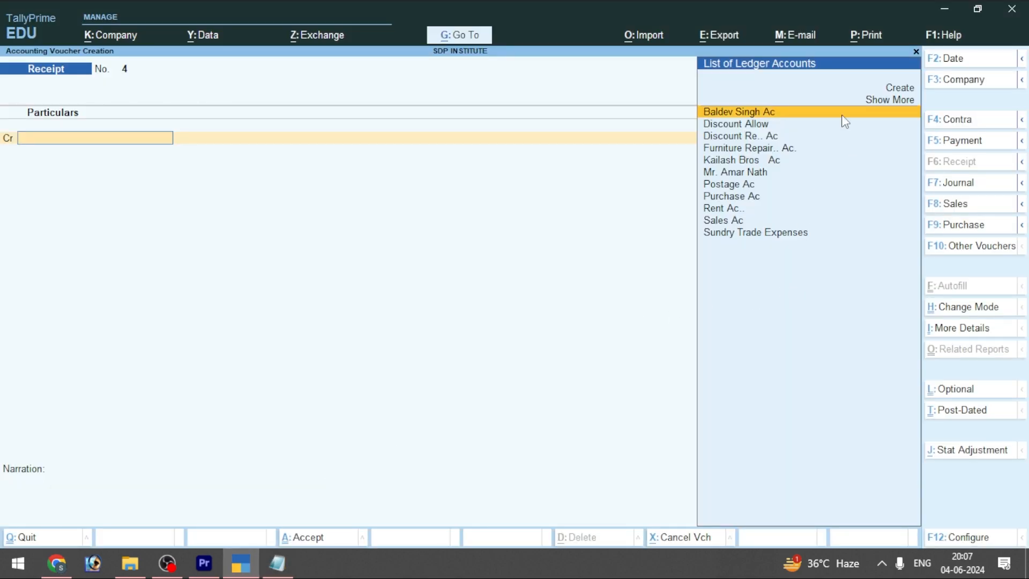
click(965, 145)
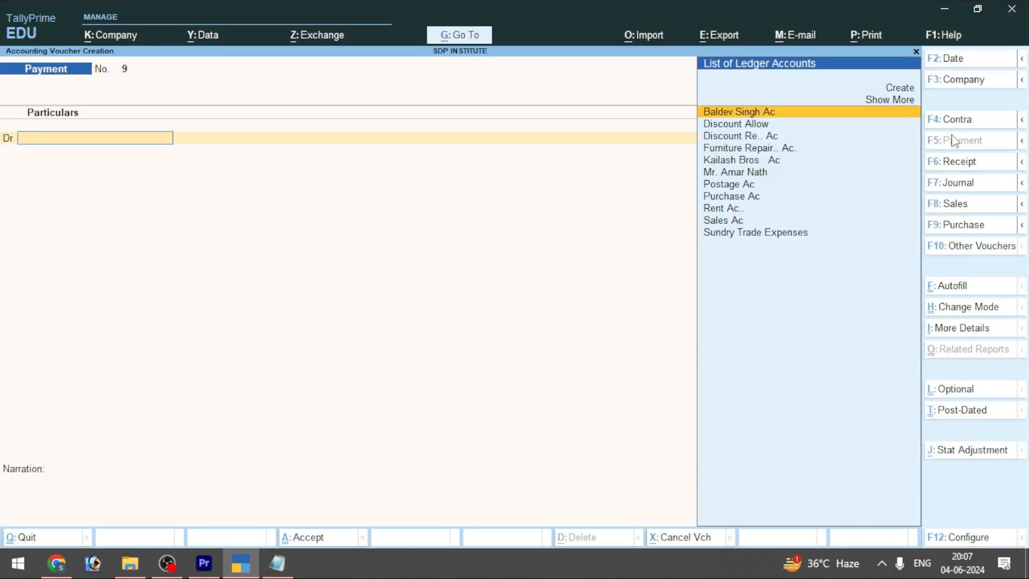
Step: Create the ledger "Laxmi Press Ac" under Indirect Expenses for the Payment voucher's debit line
click(902, 91)
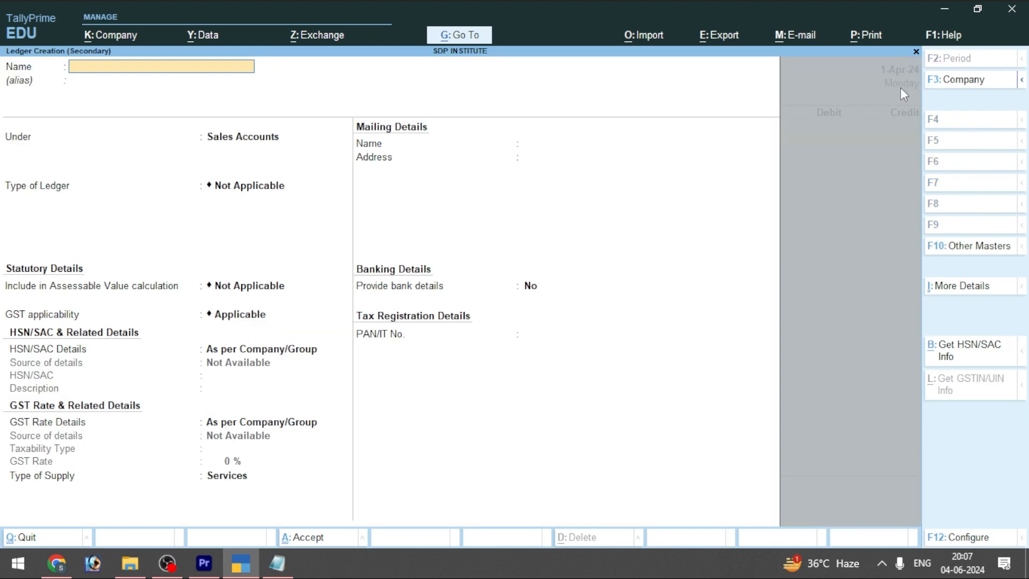
text(Laxmi PressAv)
key(BackSpace)
text(c)
key(ctrl)
key(Return)
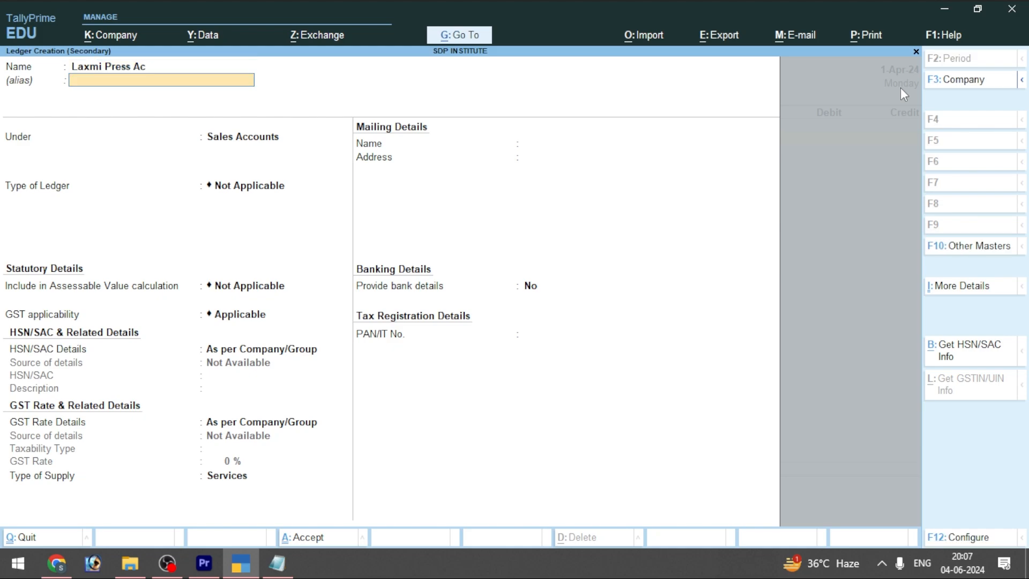
key(Up)
key(Up)
key(Up)
key(Up)
key(Up)
key(Up)
key(Up)
key(Up)
key(Up)
key(Up)
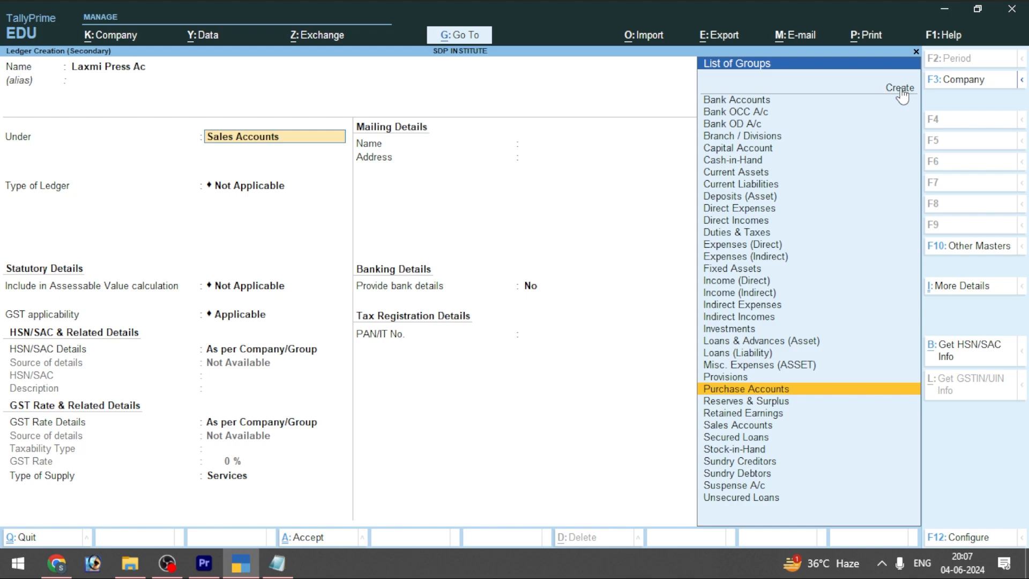
key(Return)
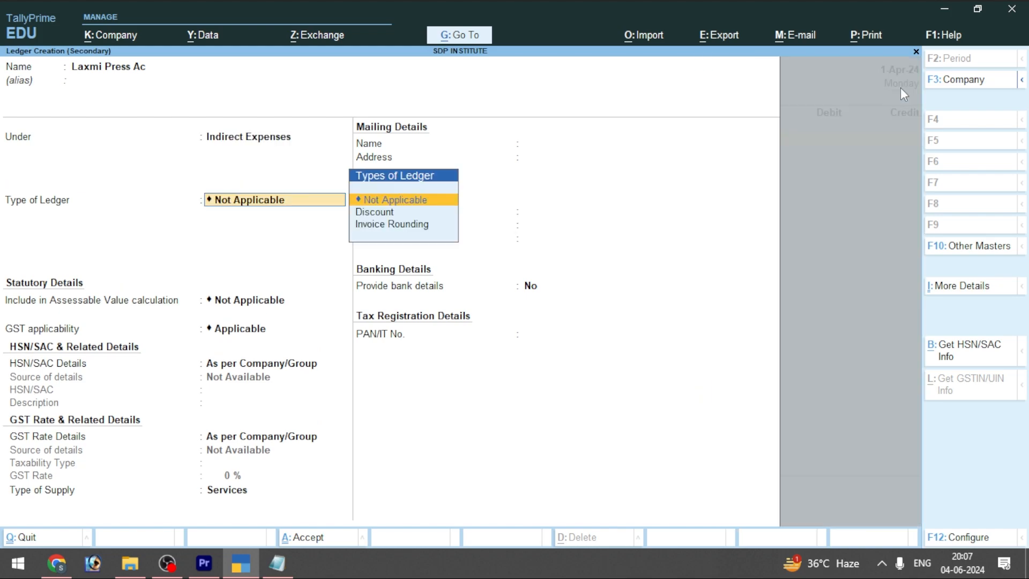
key(ctrl)
key(ctrl+a)
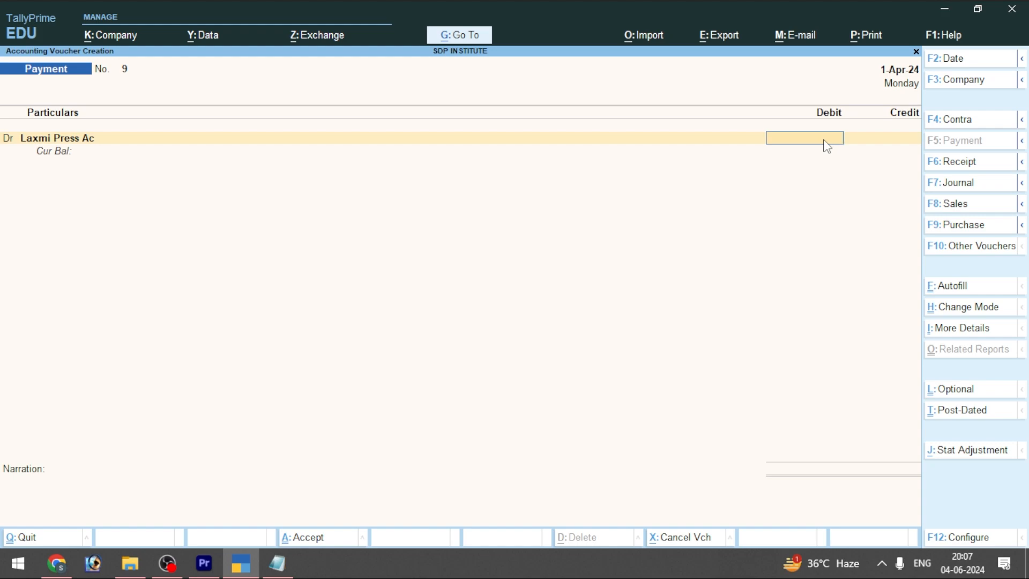
Step: Debit Laxmi Press Ac with 45, set the credit line to Cash for 45, and save the Payment voucher
text(45)
key(Return)
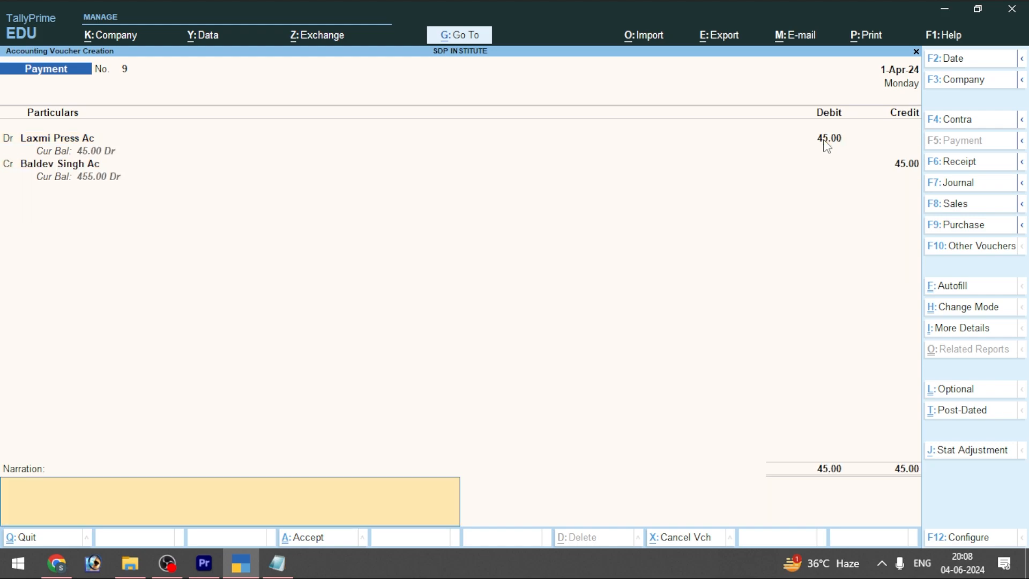
click(69, 165)
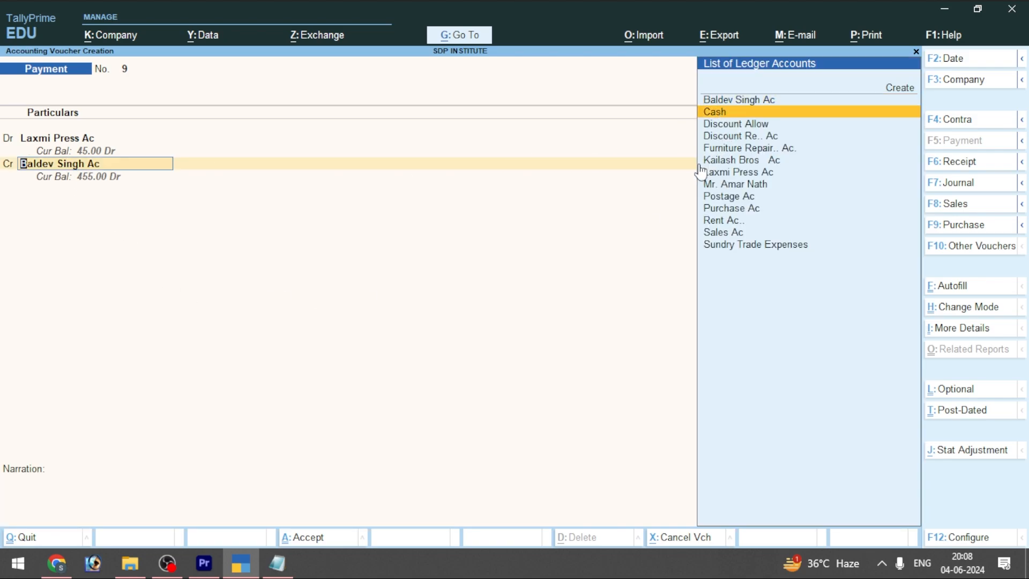
key(Return)
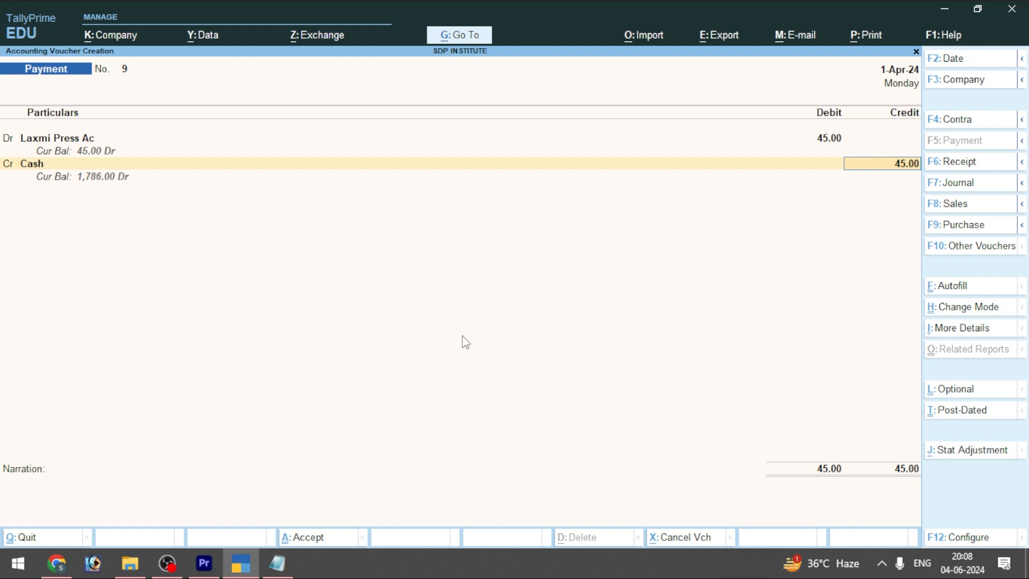
key(ctrl)
key(ctrl+a)
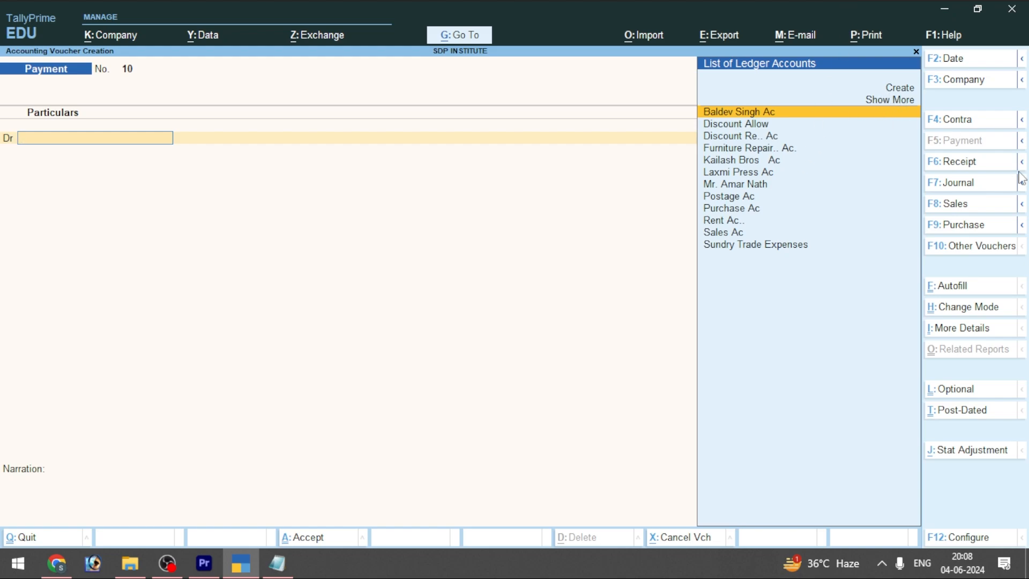
Step: Begin creating a new ledger for the next Payment voucher's debit line
click(903, 88)
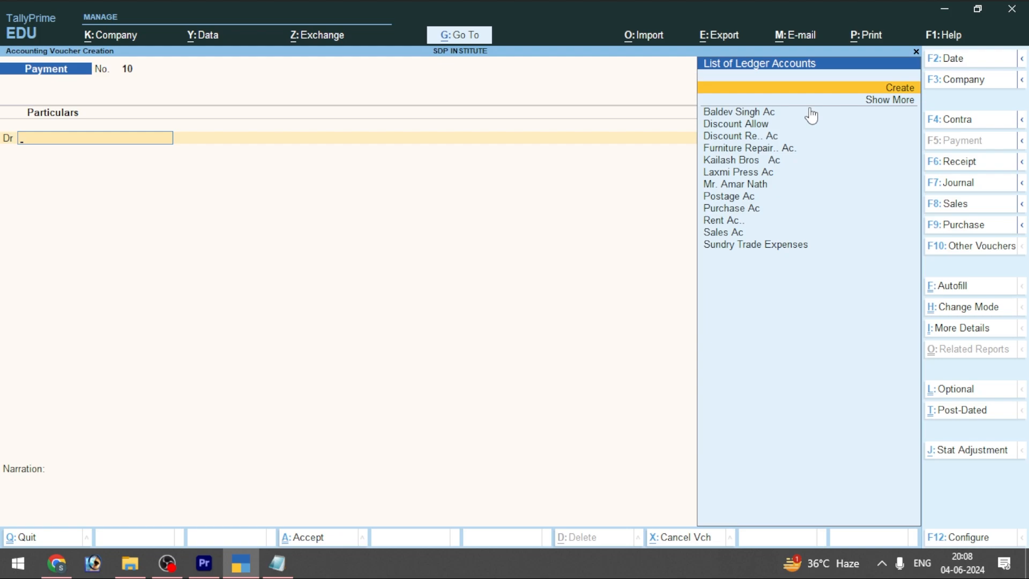
key(Return)
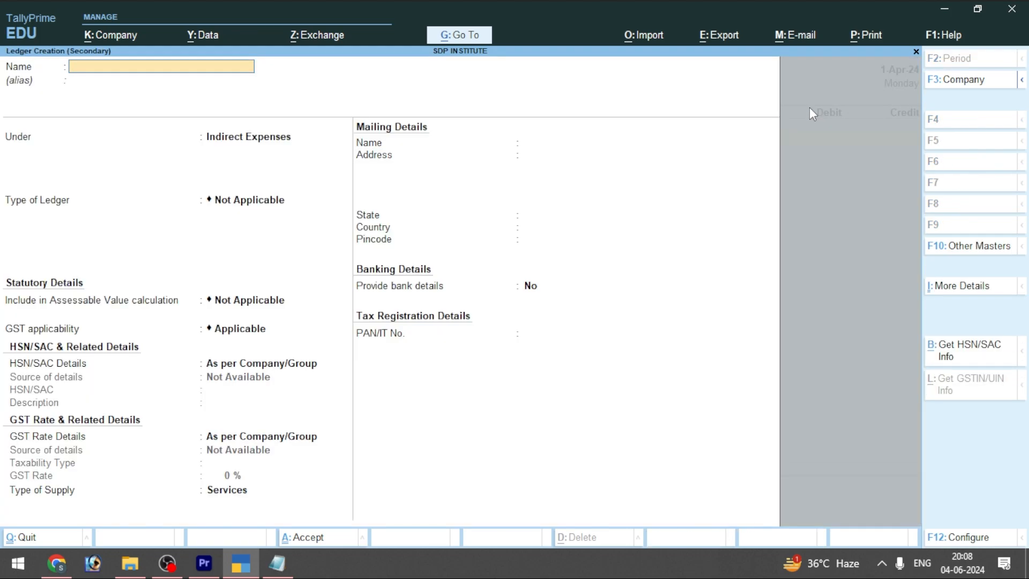
click(57, 562)
drag(308, 403, 528, 408)
key(ctrl+c)
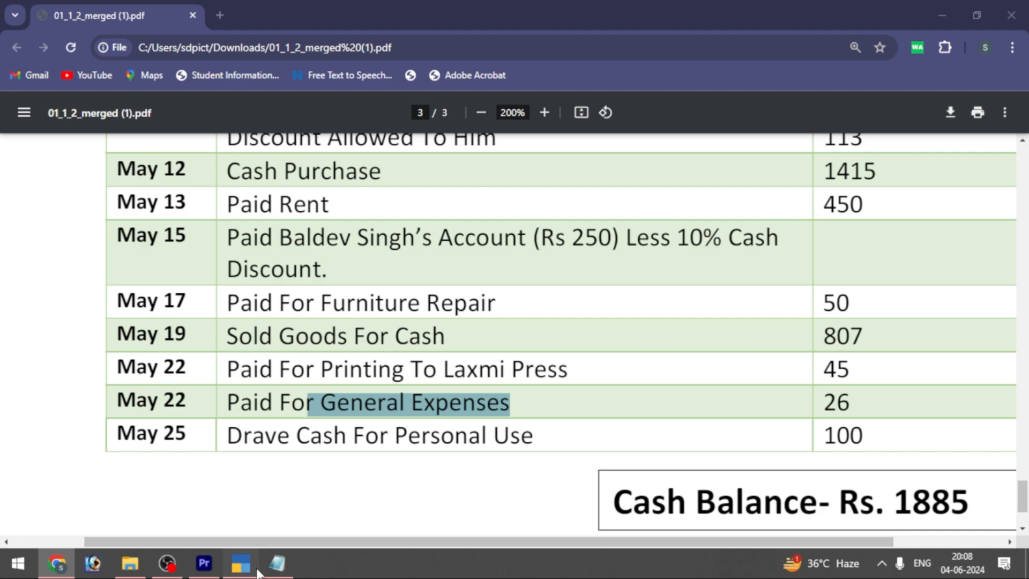
click(241, 563)
key(ctrl+v)
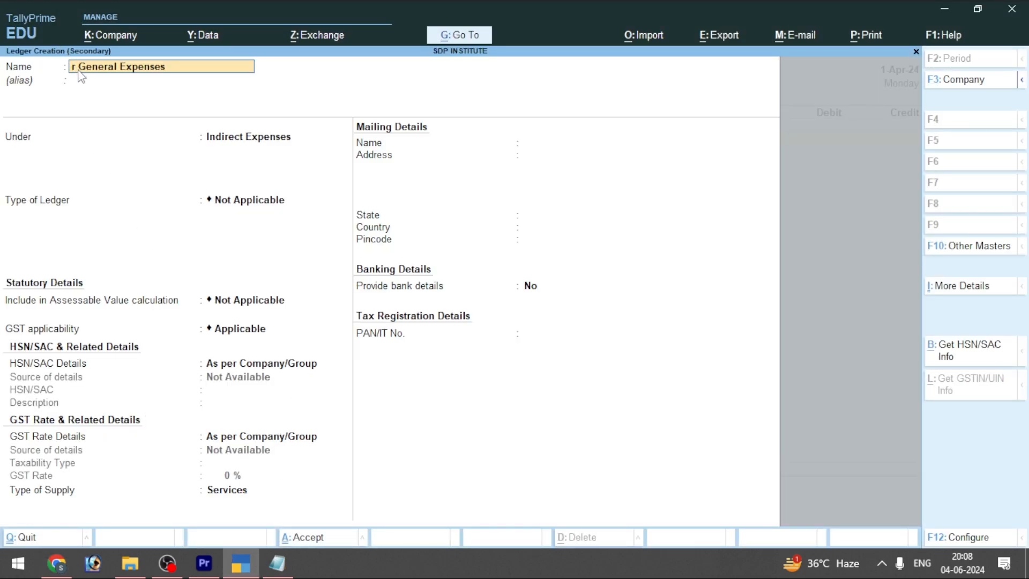
key(BackSpace)
key(BackSpace)
key(BackSpace)
key(BackSpace)
key(BackSpace)
key(BackSpace)
key(BackSpace)
key(BackSpace)
key(BackSpace)
key(BackSpace)
key(BackSpace)
key(BackSpace)
key(BackSpace)
key(BackSpace)
key(BackSpace)
key(BackSpace)
key(BackSpace)
key(BackSpace)
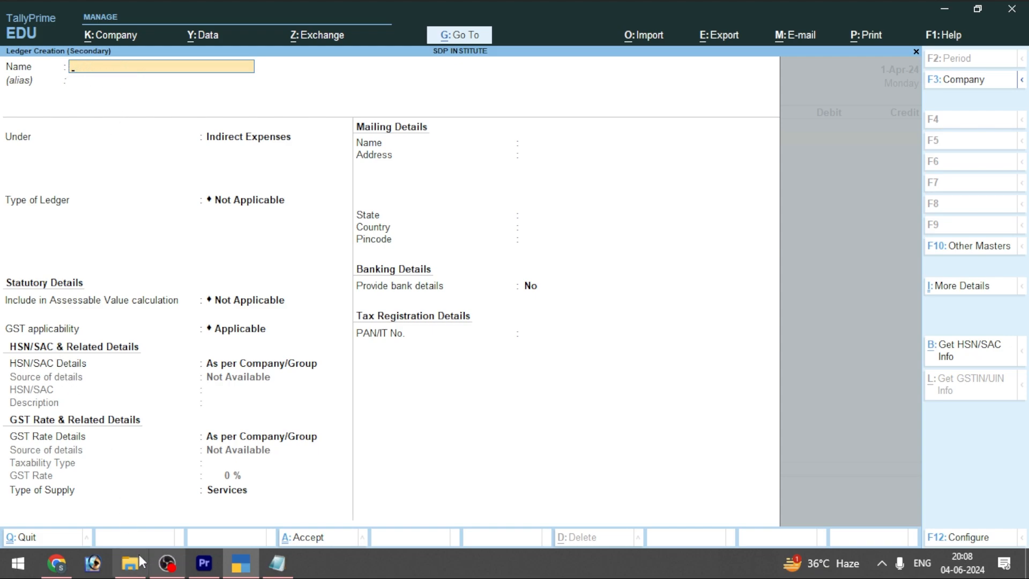
Step: Copy "General Expenses" from the PDF's May 22 entry and create the ledger "General Expenses Ac" under Indirect Expenses
click(56, 563)
click(313, 394)
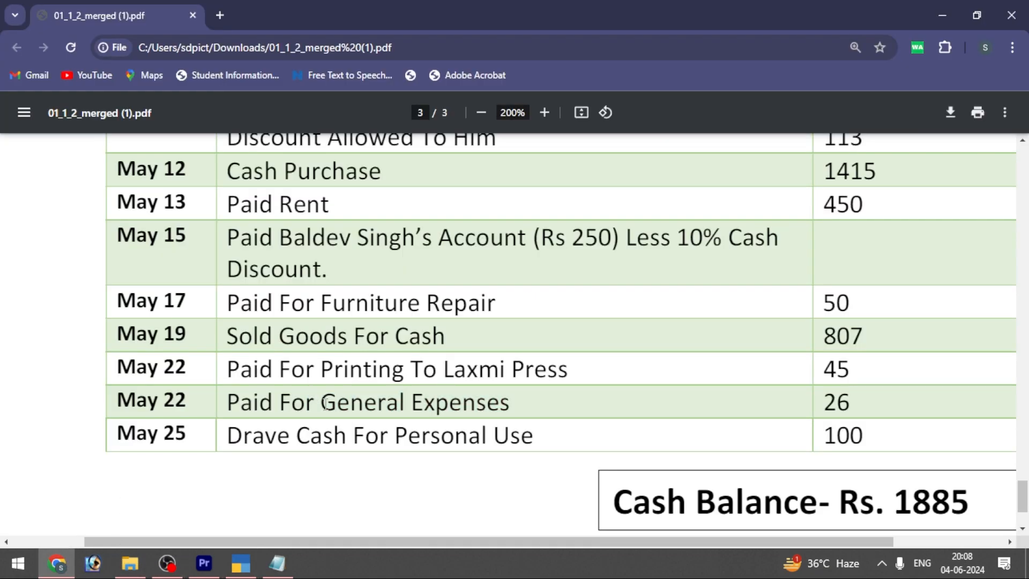
drag(325, 403, 509, 403)
key(ctrl+c)
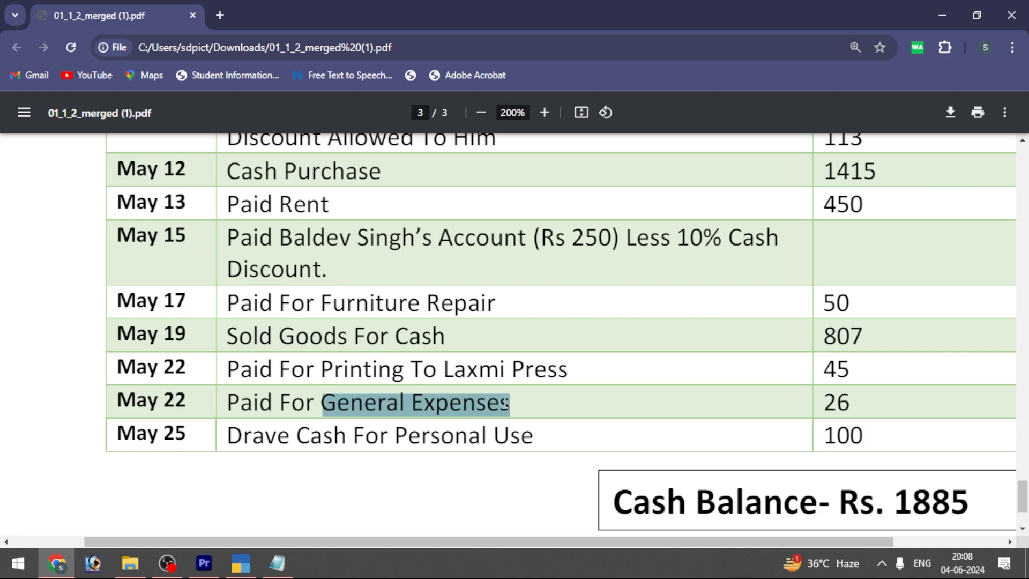
click(241, 563)
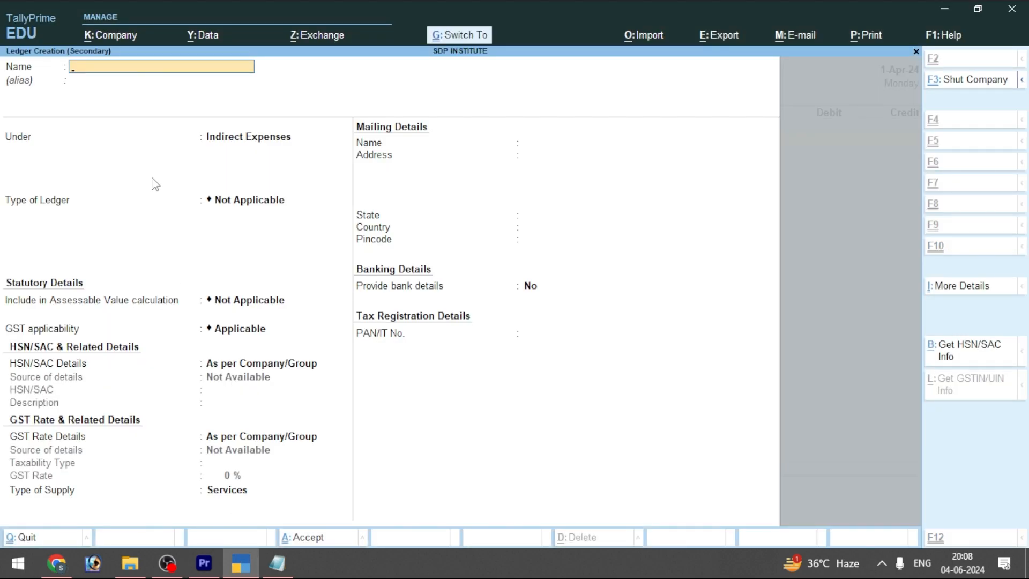
key(ctrl+v)
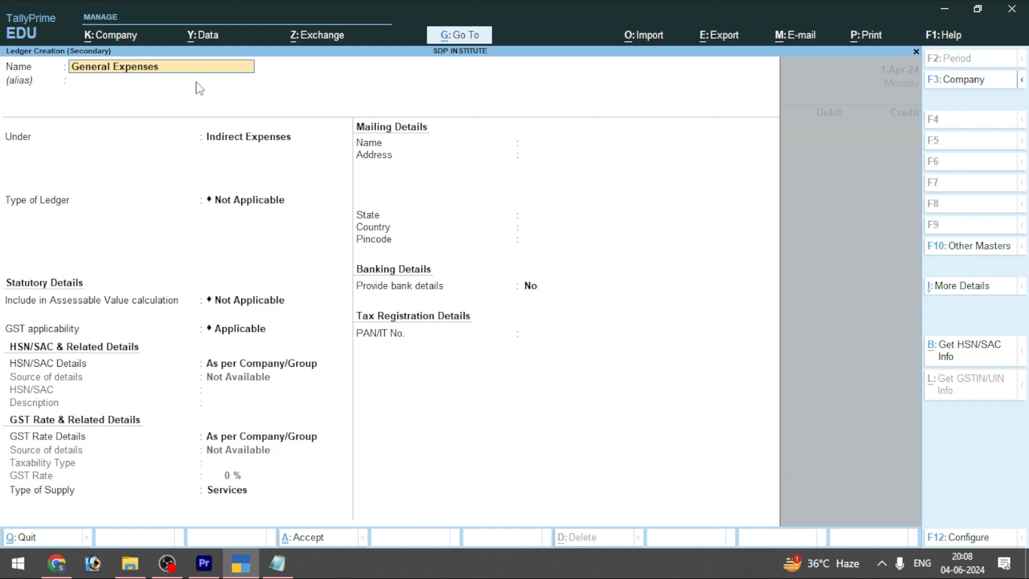
text(Ac)
key(Return)
key(Return)
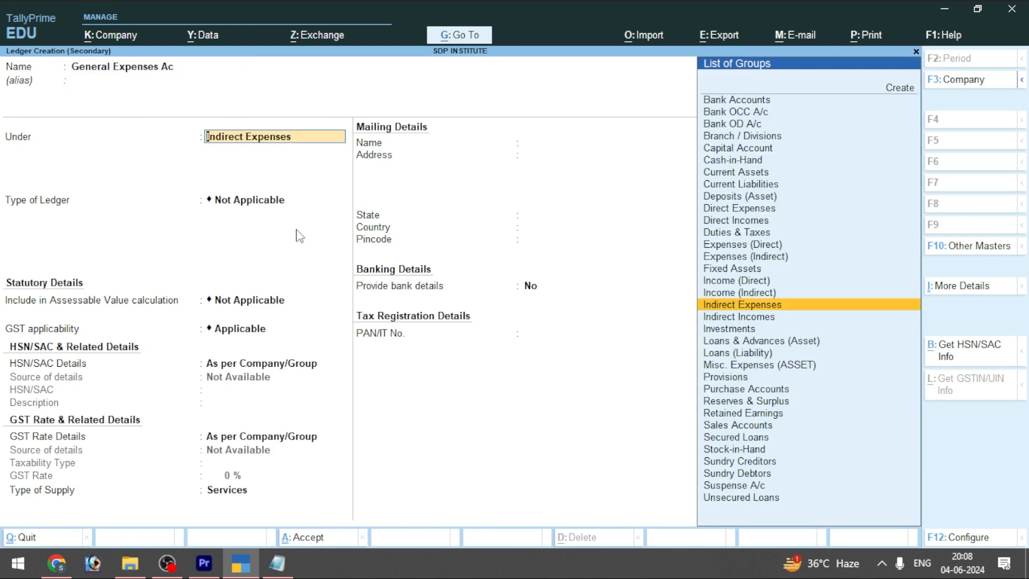
key(Return)
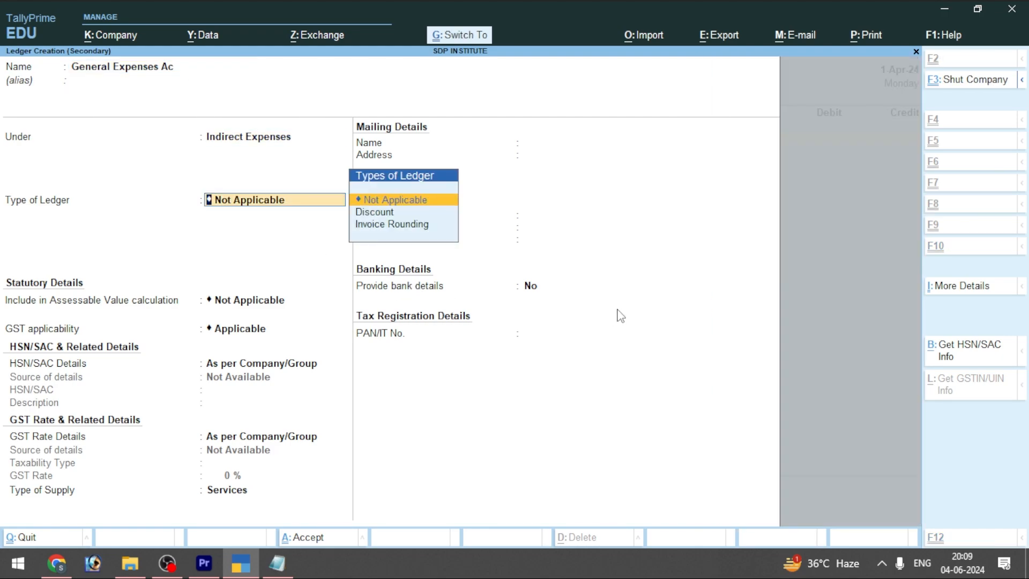
key(ctrl+a)
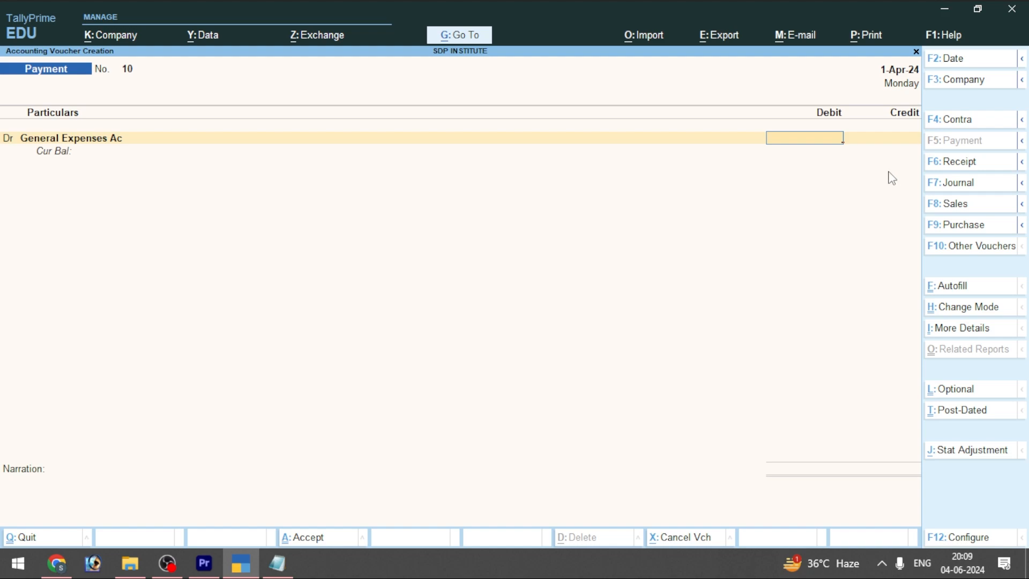
Step: Debit General Expenses Ac with 26, set the credit line to Cash for 26, and save the Payment voucher
text(26)
key(Return)
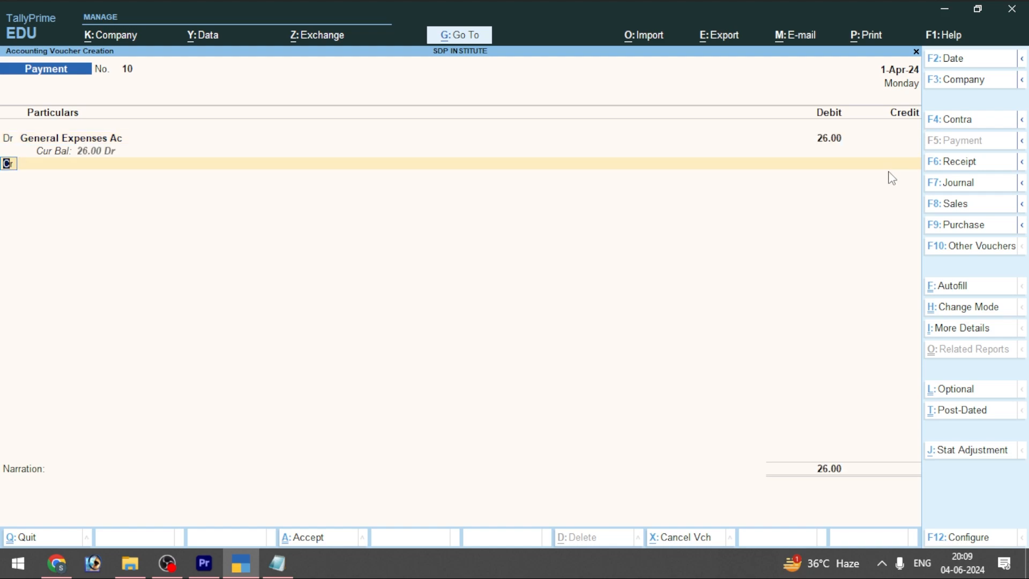
key(Return)
key(Down)
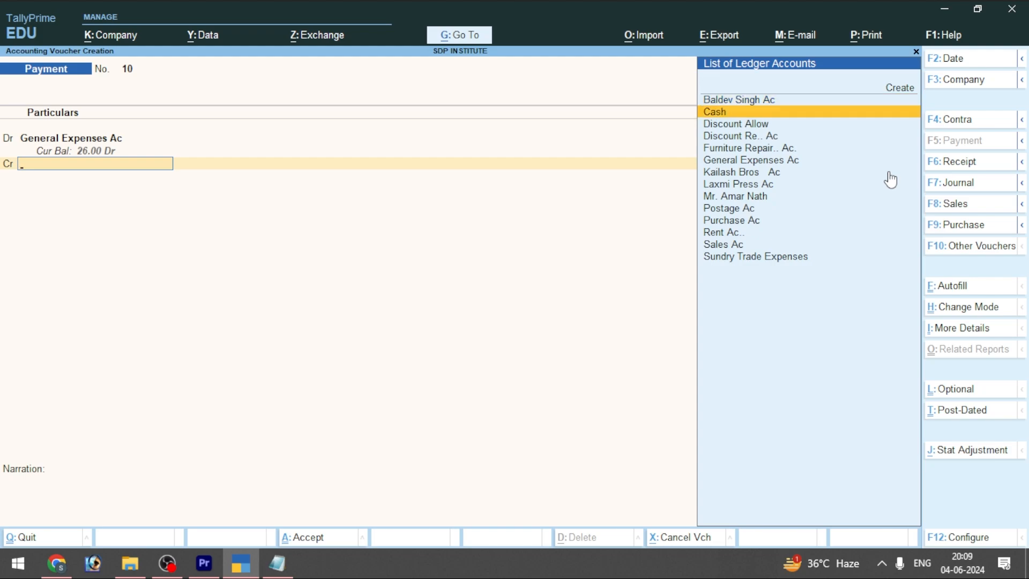
key(Return)
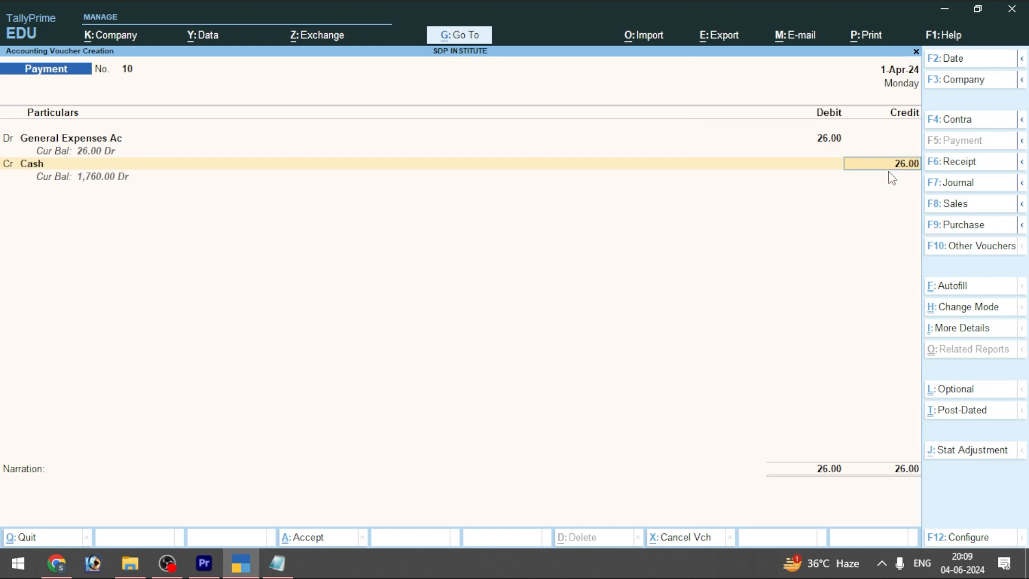
key(ctrl)
key(ctrl+a)
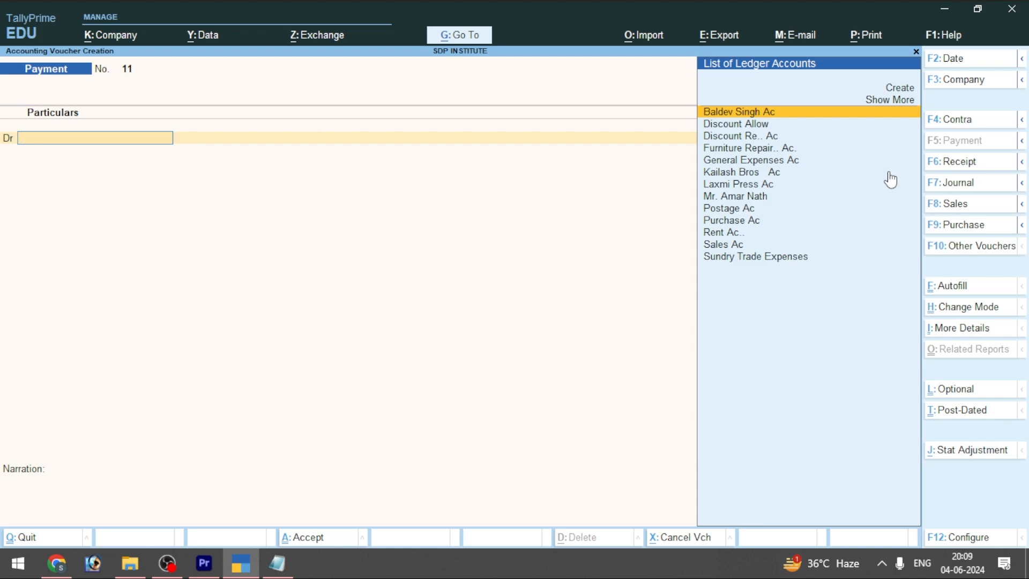
Step: Check the PDF's May 25 entry for cash drawn for personal use and create the ledger "Drew Cash Ac" under Capital Account
click(57, 563)
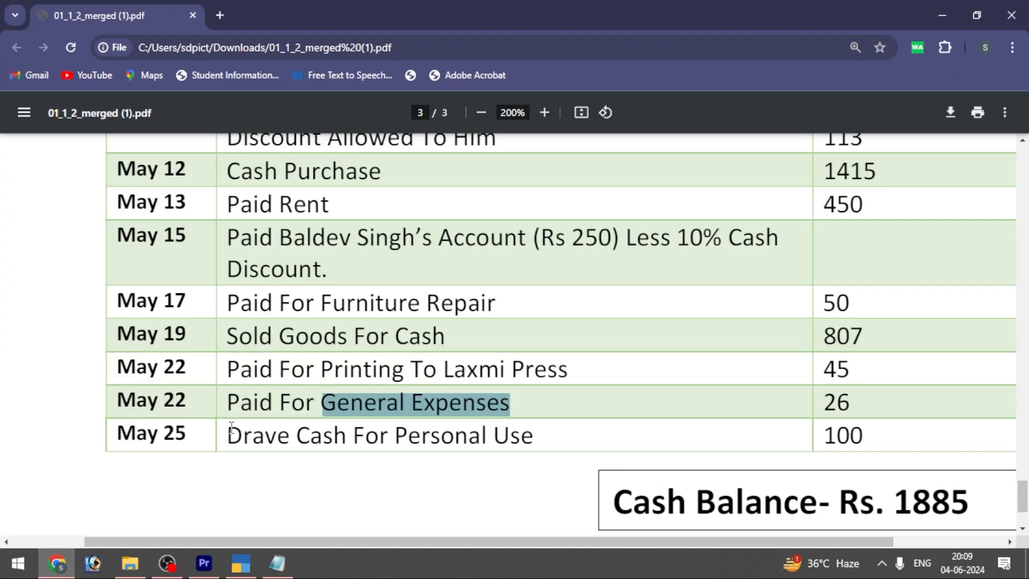
drag(228, 435, 555, 442)
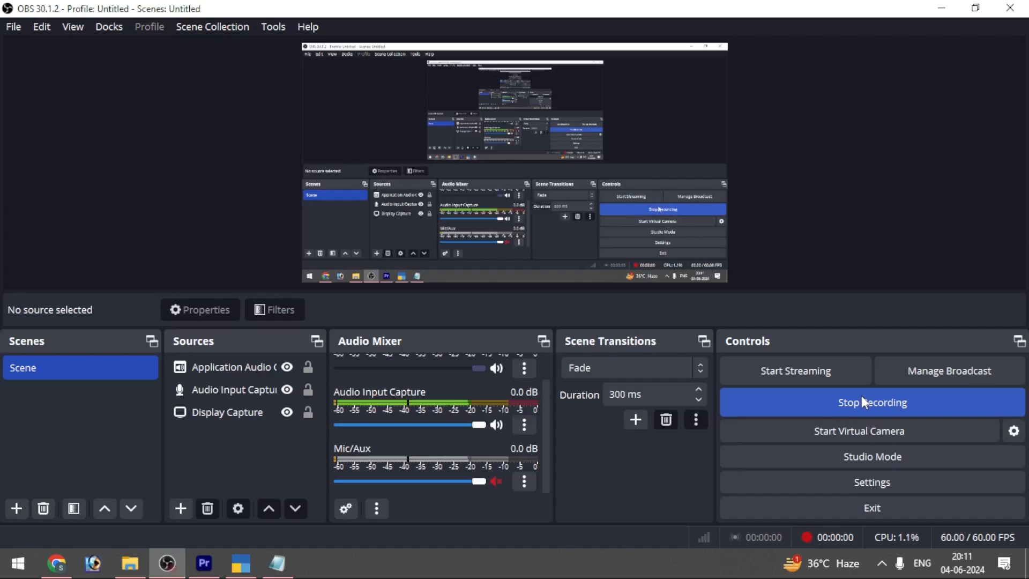
click(942, 8)
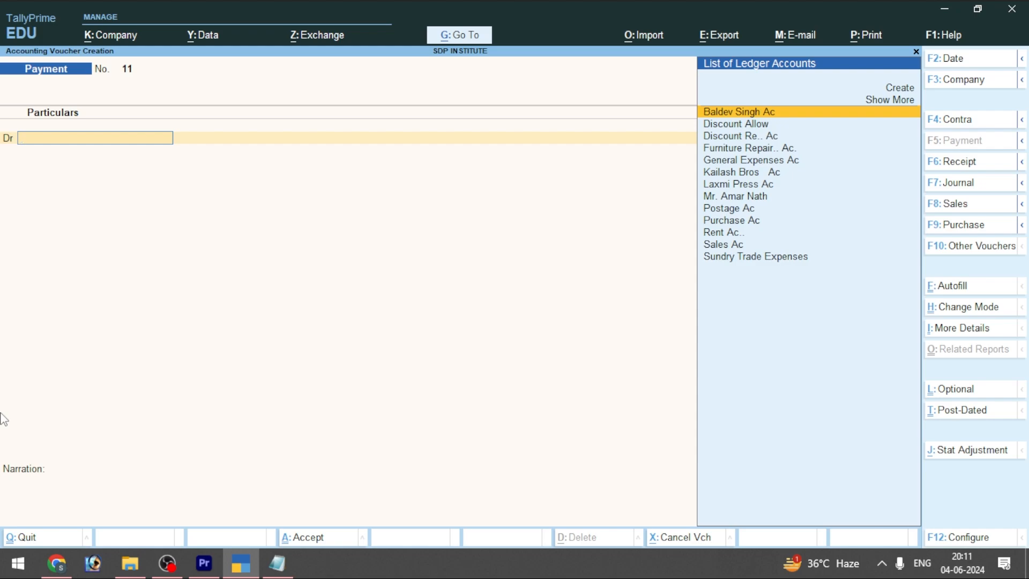
click(899, 90)
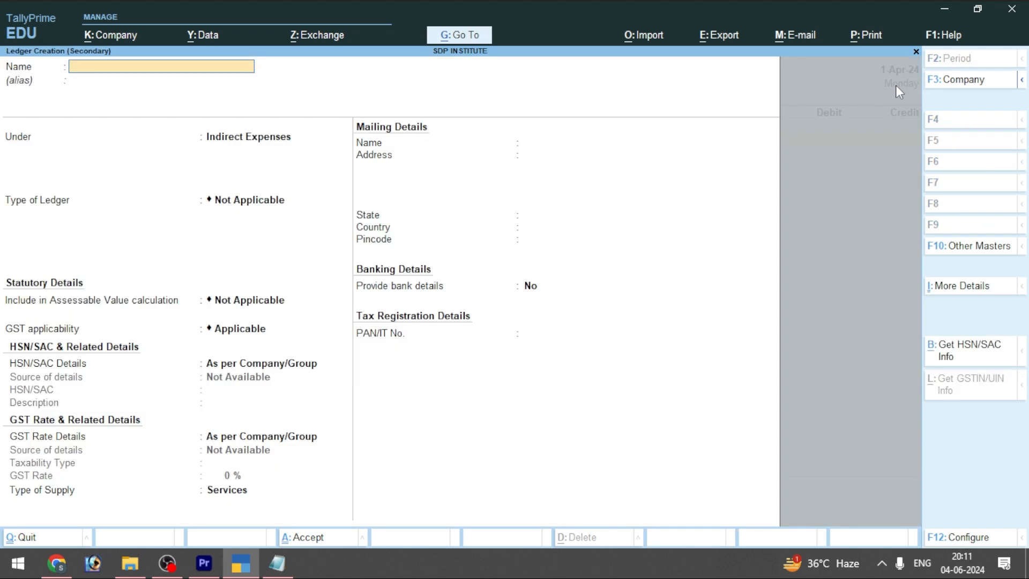
text(Drew Cash Ac)
key(Return)
key(Return)
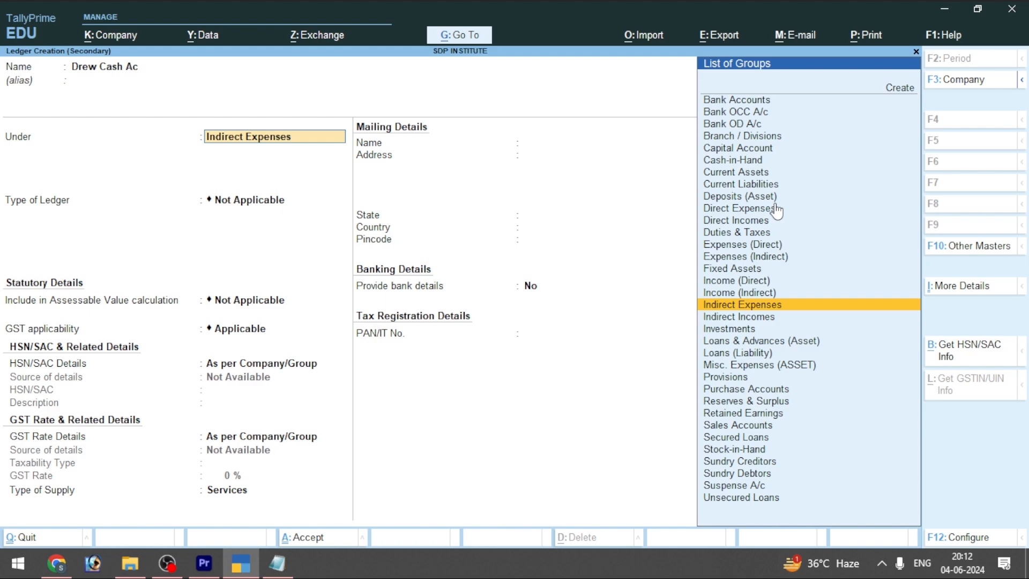
click(750, 150)
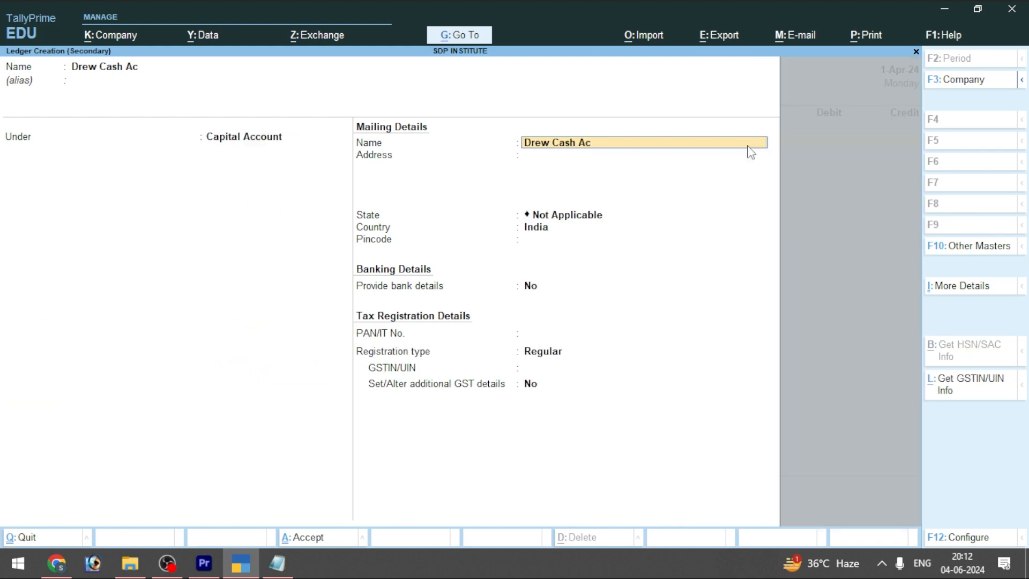
key(ctrl)
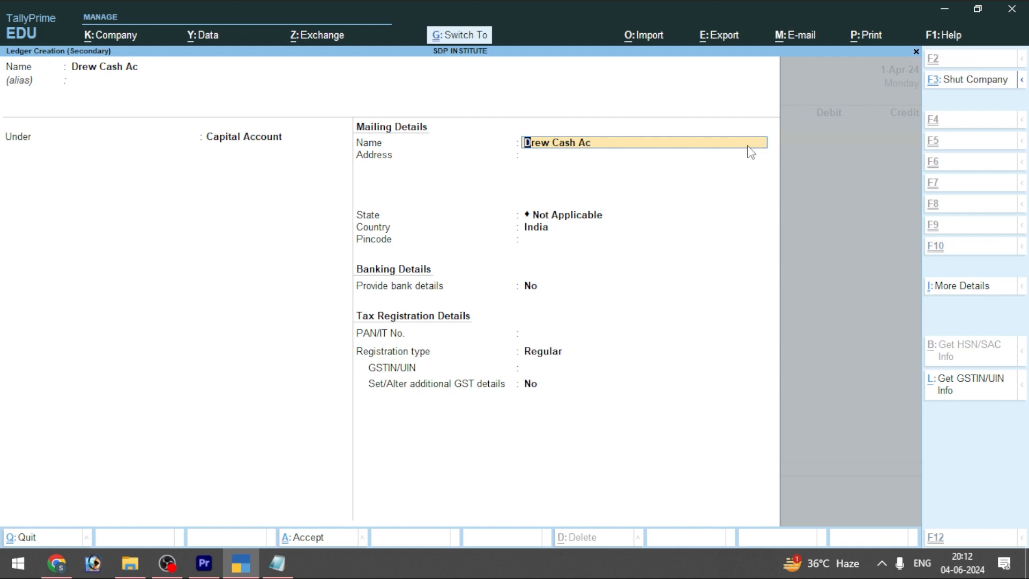
key(ctrl+a)
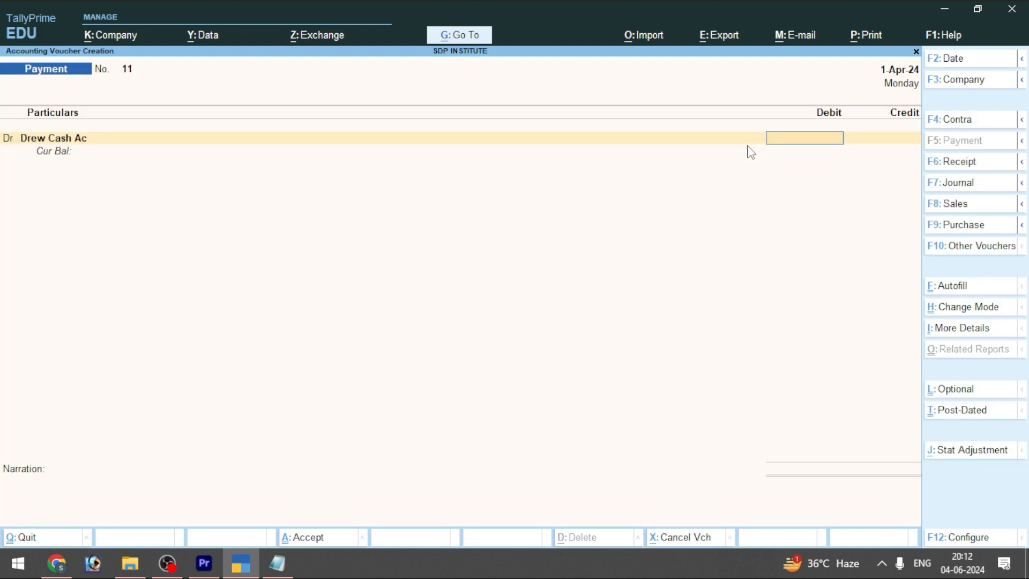
Step: Debit Drew Cash Ac with 100, set the credit line to Cash for 100, and save the Payment voucher
text(100)
key(Return)
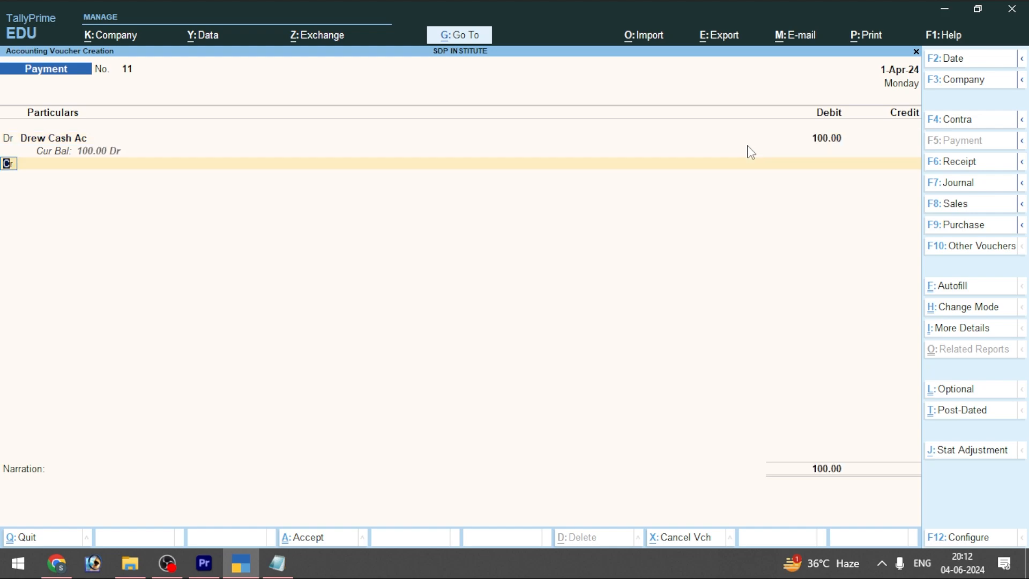
key(Return)
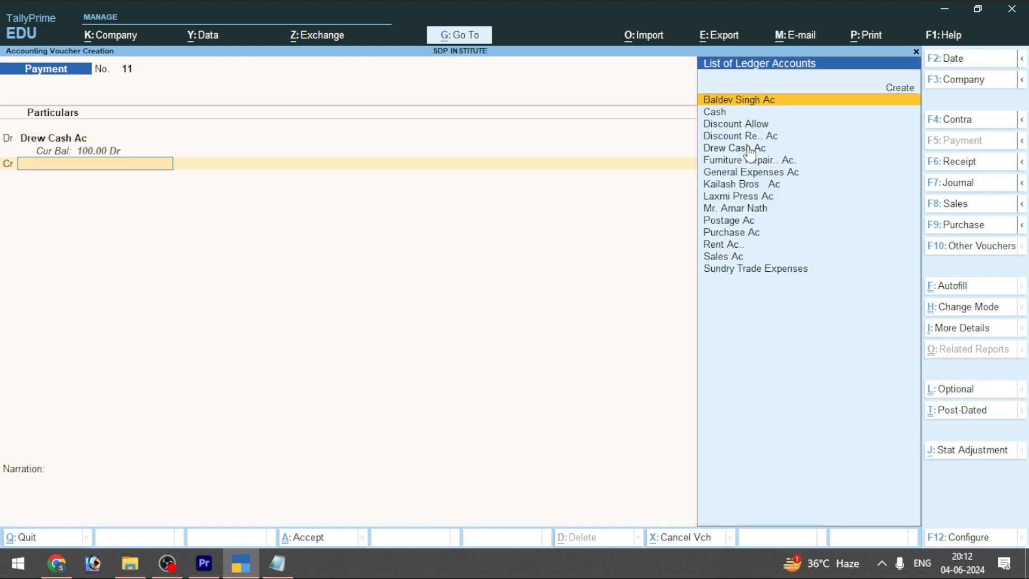
key(Down)
key(Return)
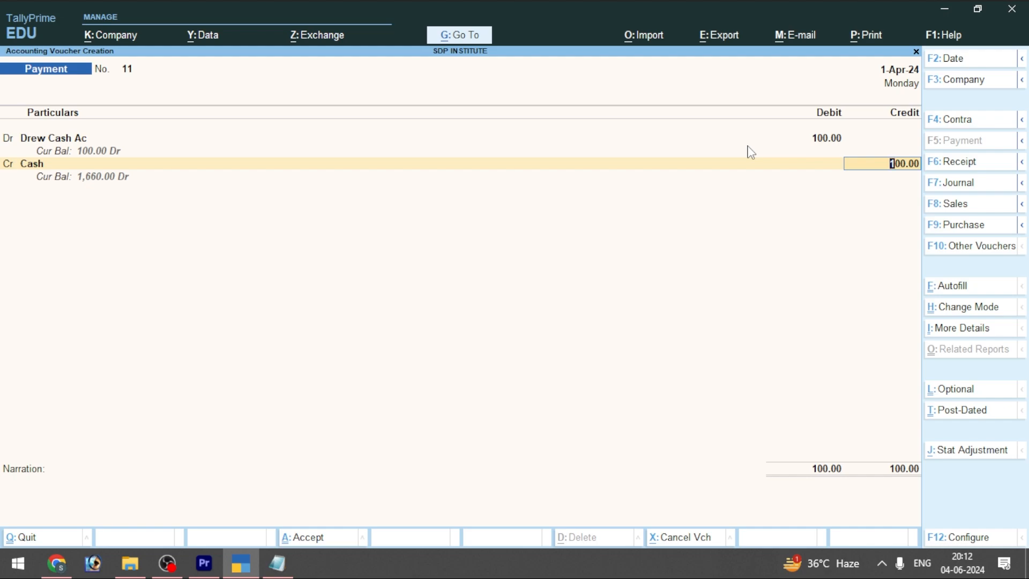
key(ctrl+a)
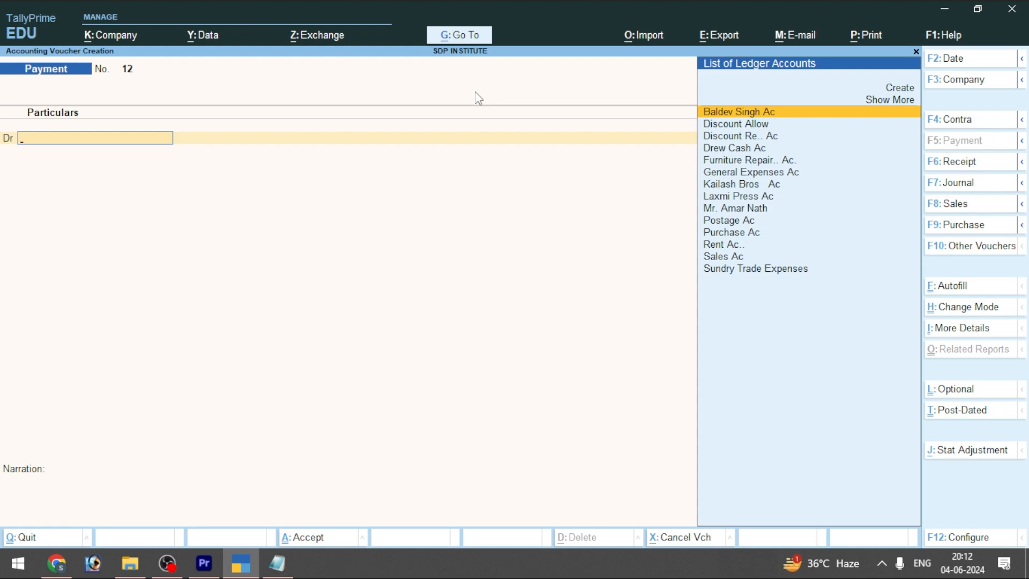
Step: Open the Cash/Bank Book report to check the closing cash balance against the PDF's cash balance
key(alt+g)
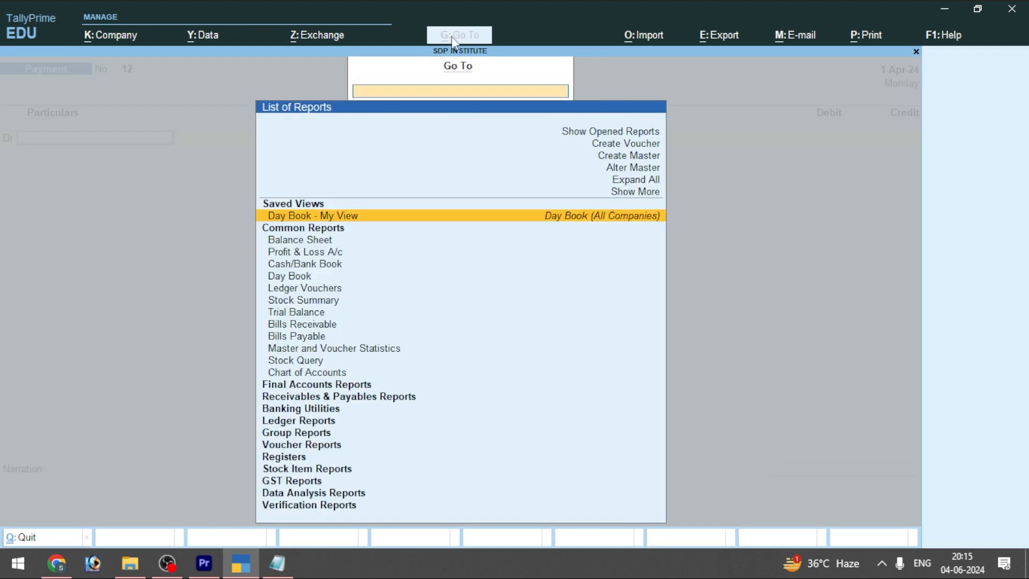
click(311, 264)
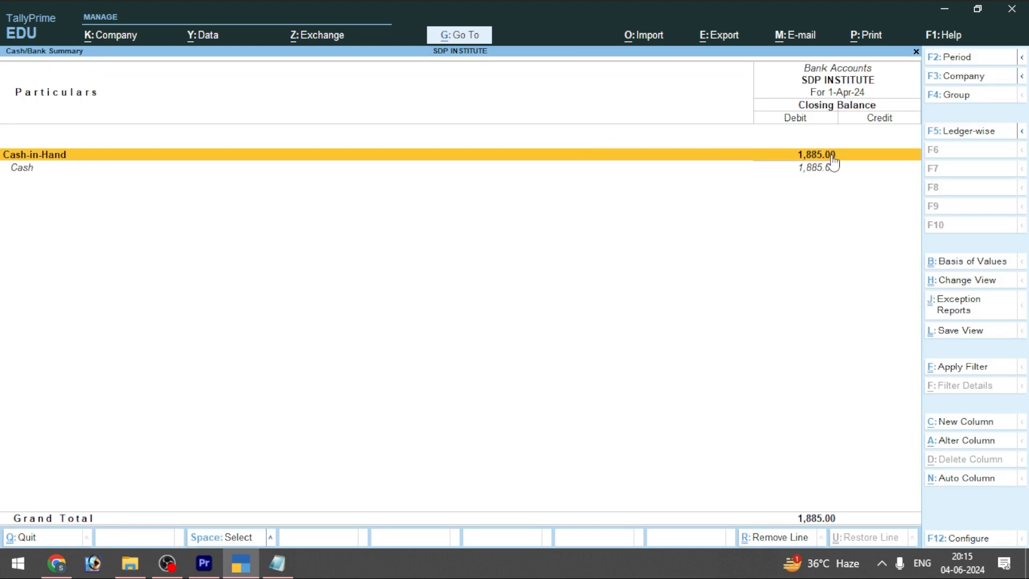